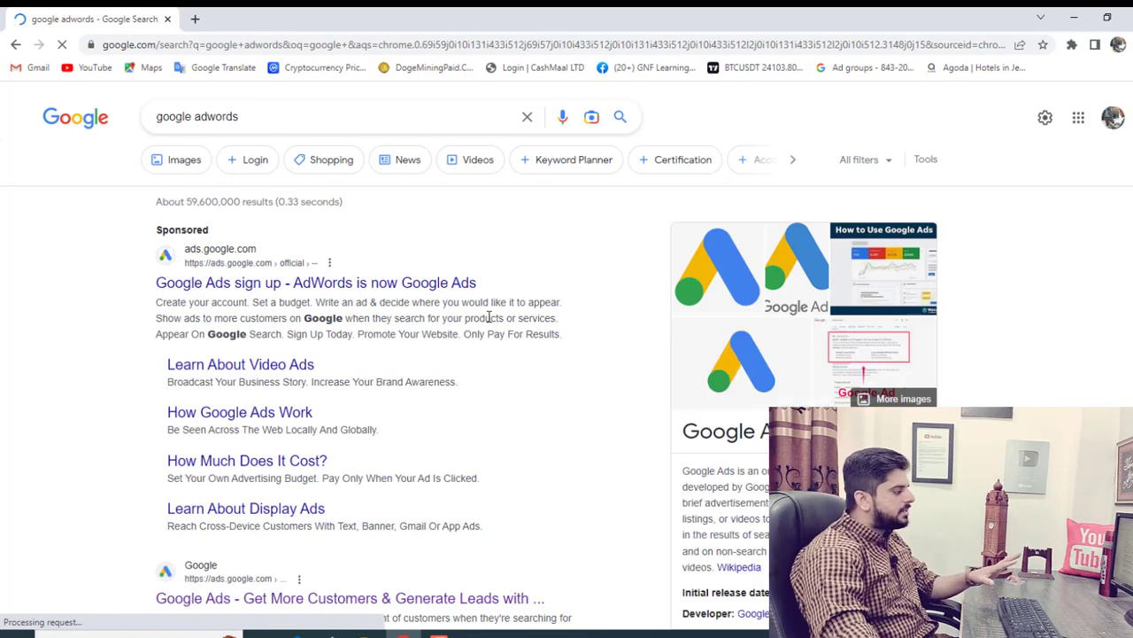
Step: Sign in to Google Ads from its home page and dismiss the alert about no ads running
scroll(380, 398, "down", 3)
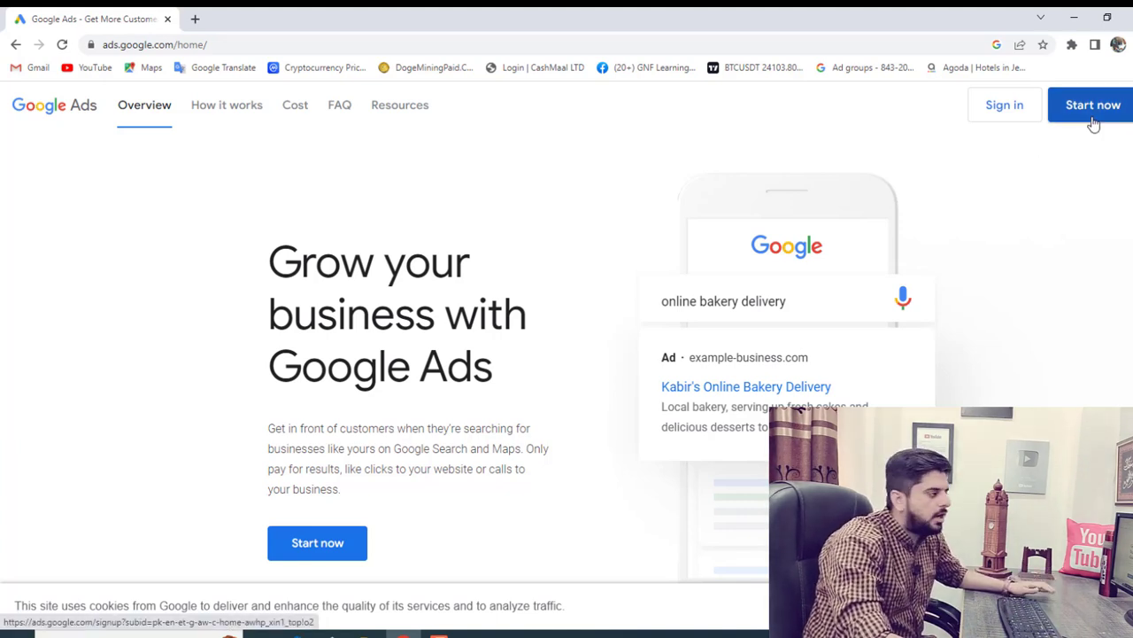
left_click(1015, 121)
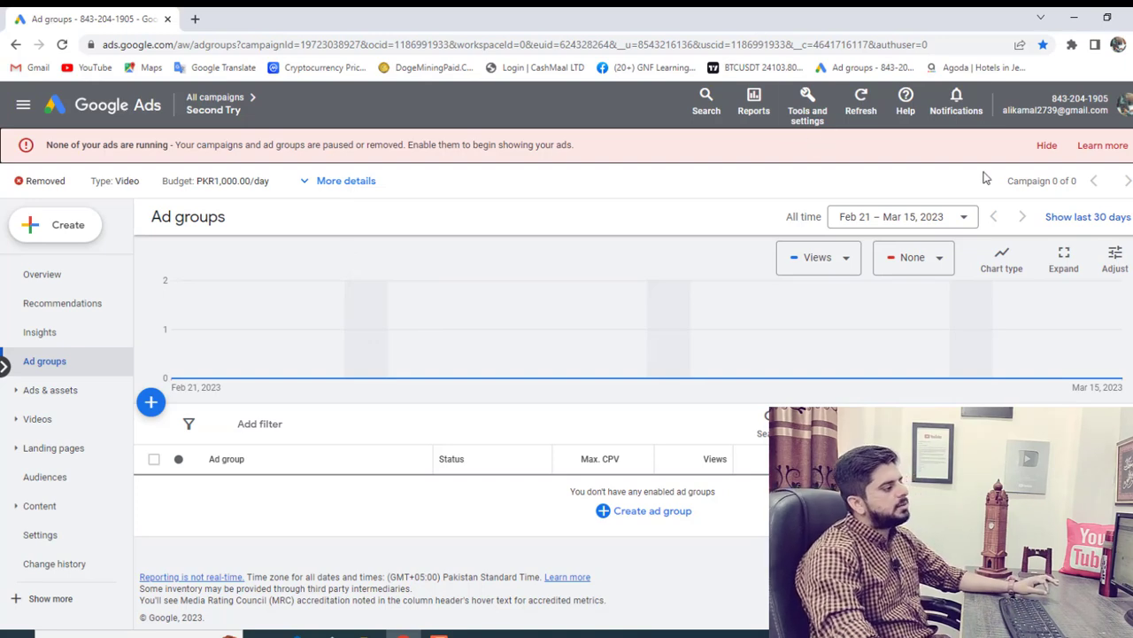
left_click(1045, 145)
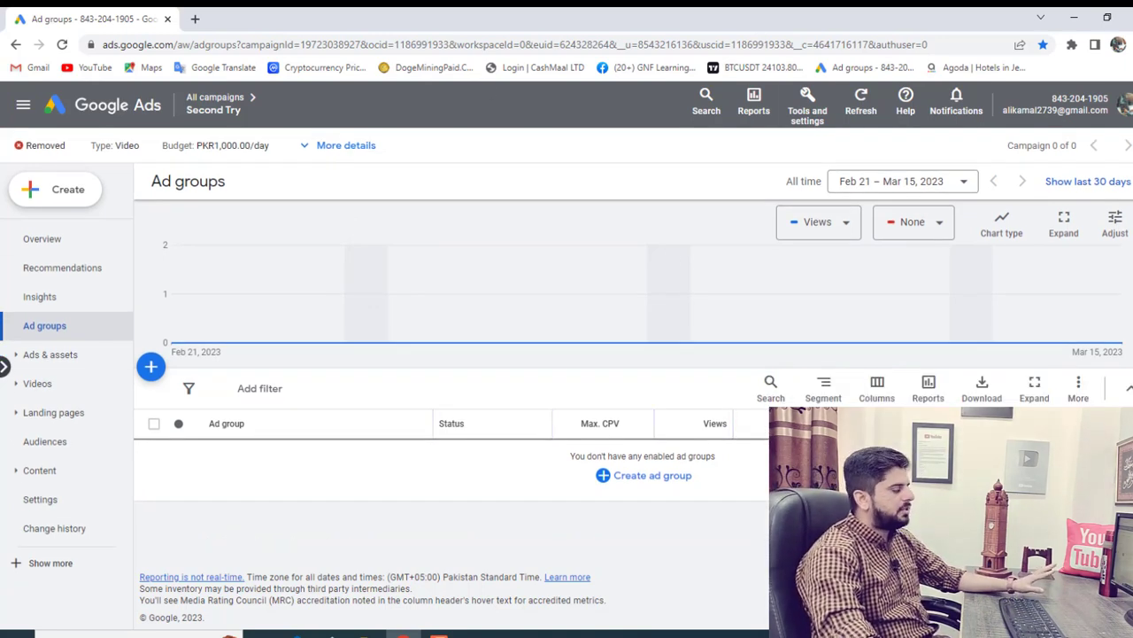
Step: Open the Second Try campaign's overview and examine its views, cost, audience, device, location, demographic, and day and hour performance
left_click(51, 255)
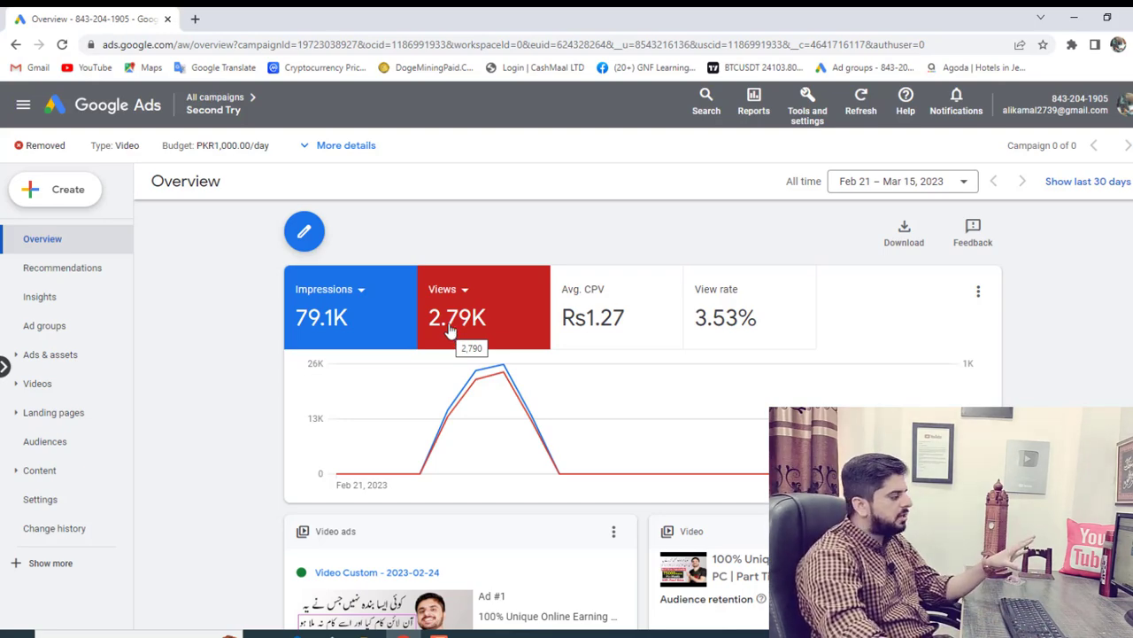
scroll(513, 376, "down", 2)
scroll(509, 403, "down", 1)
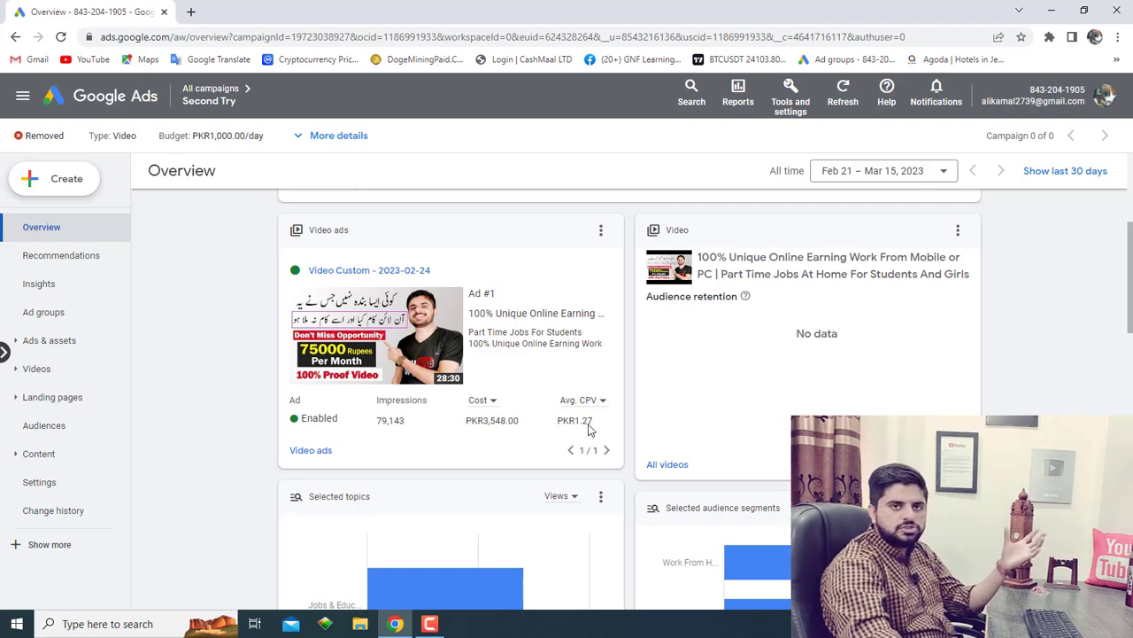
scroll(591, 429, "down", 5)
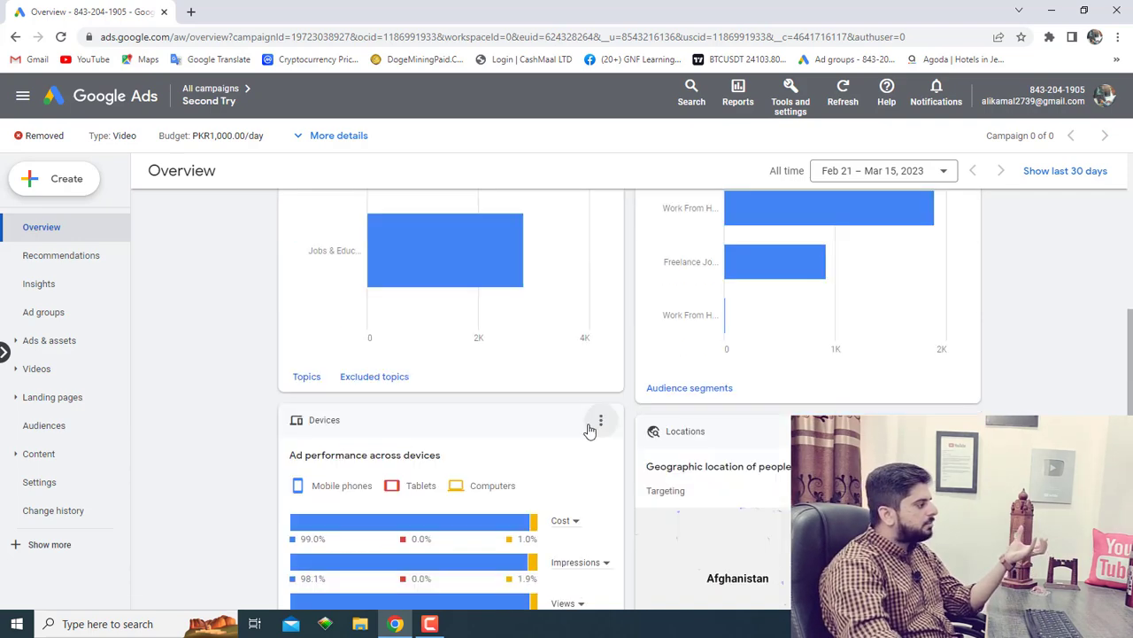
scroll(484, 423, "up", 2)
scroll(695, 385, "down", 5)
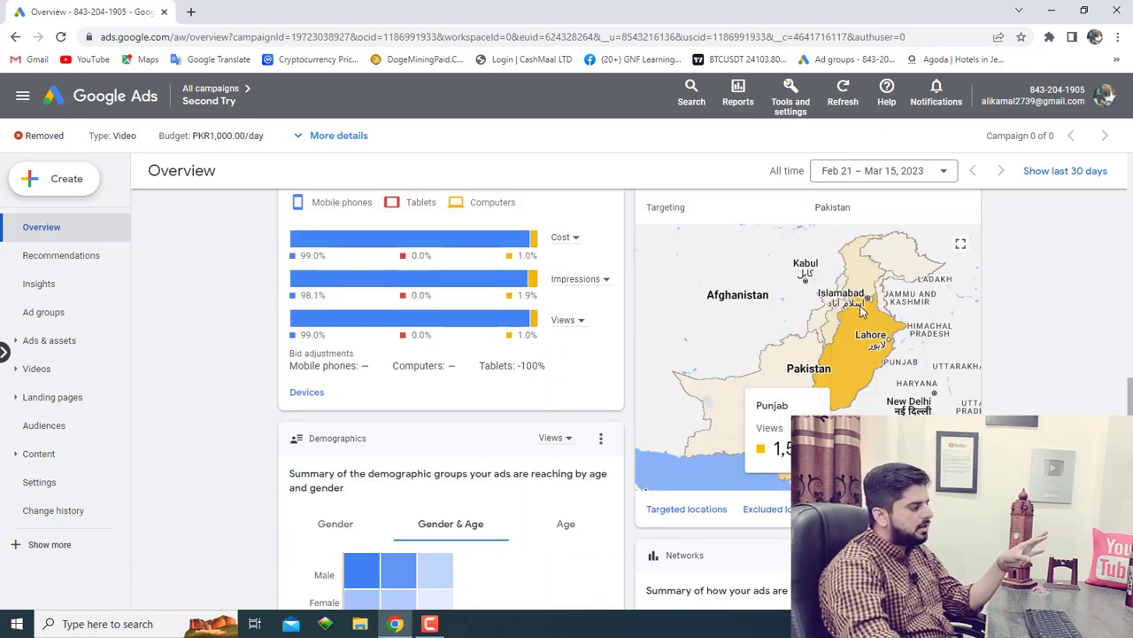
mouse_move(788, 403)
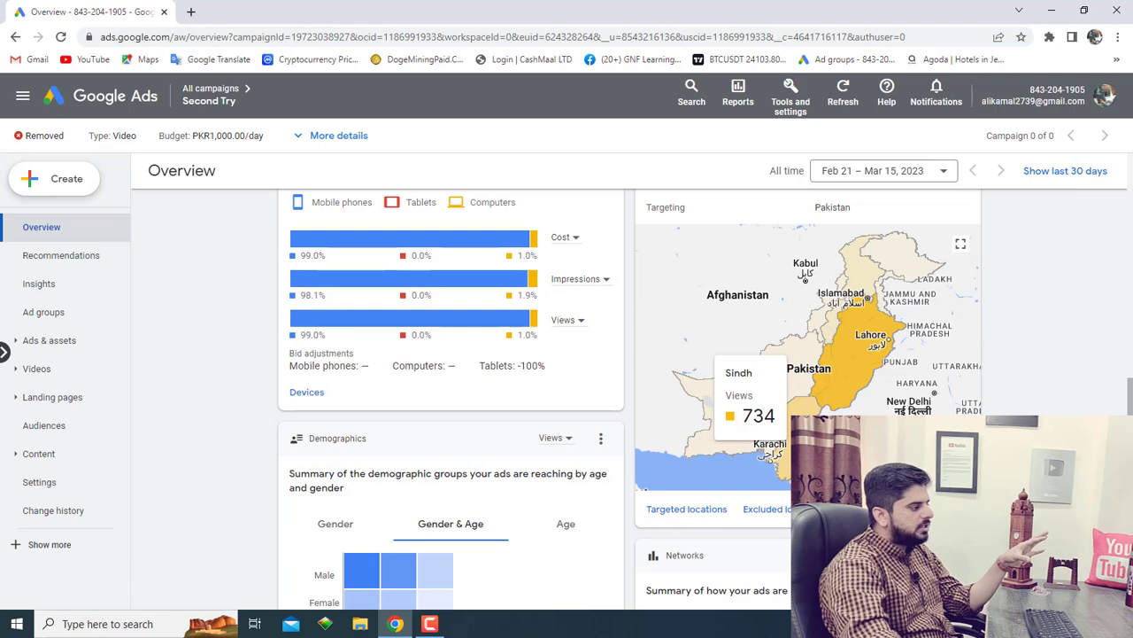
scroll(842, 353, "down", 1)
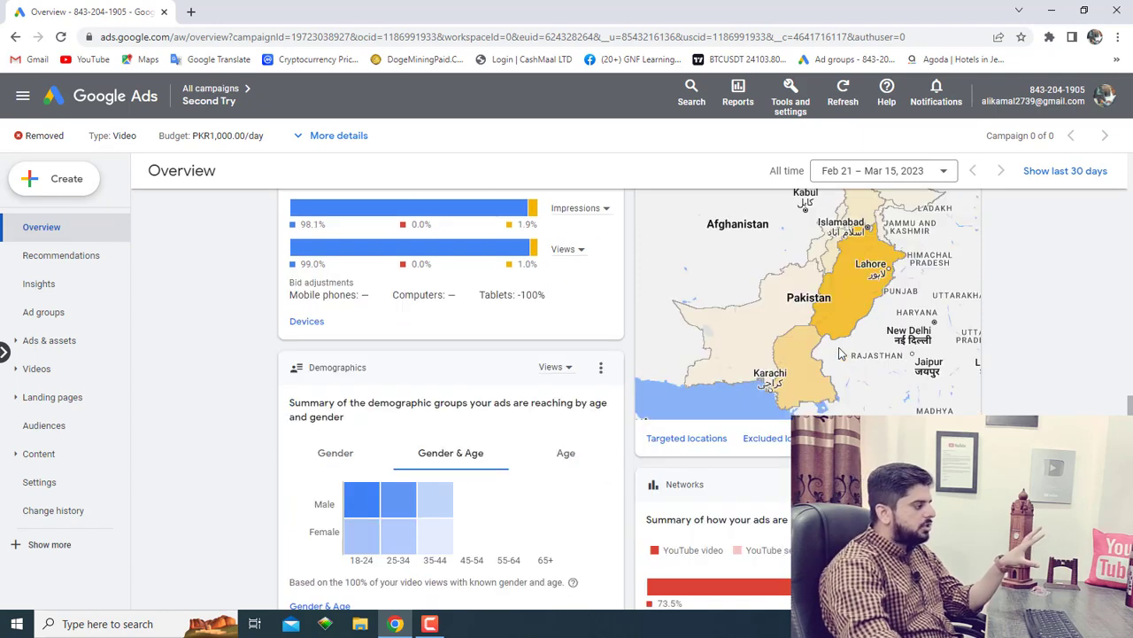
scroll(839, 353, "down", 2)
scroll(499, 372, "down", 4)
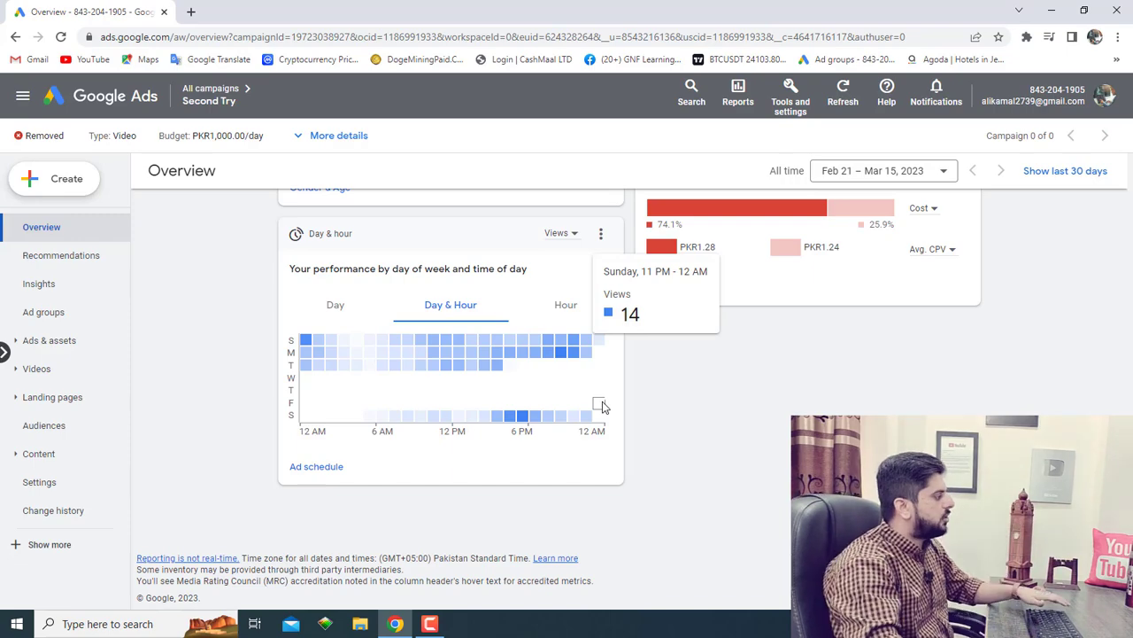
scroll(624, 427, "up", 15)
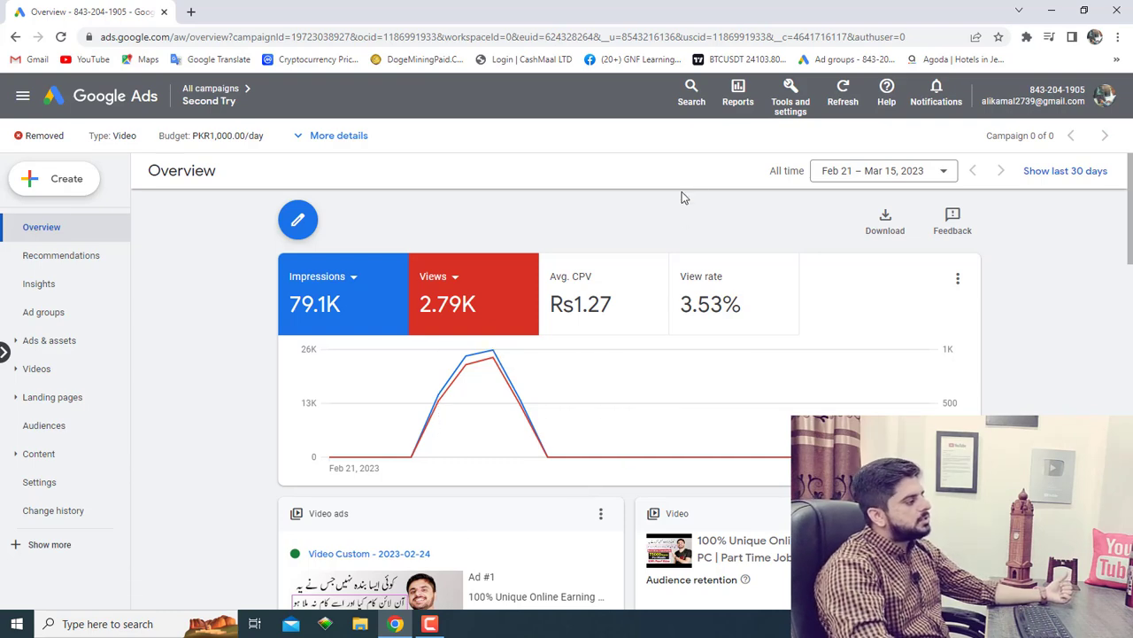
Step: Open the account's billing summary, hiding the alert banner, and check the last payment and available funds
left_click(773, 118)
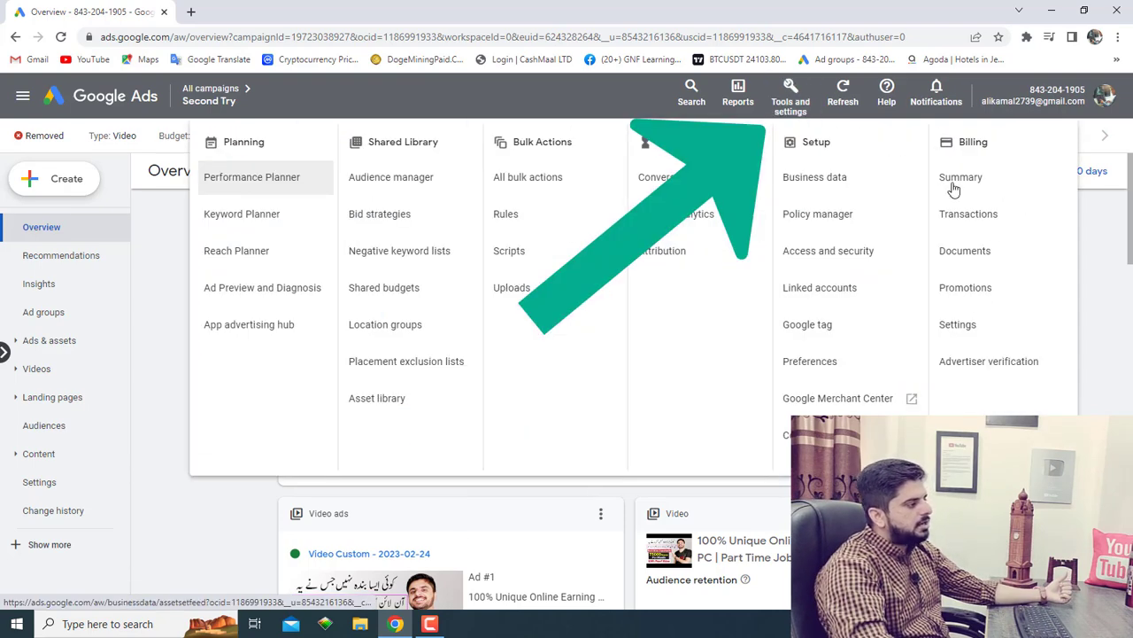
left_click(953, 218)
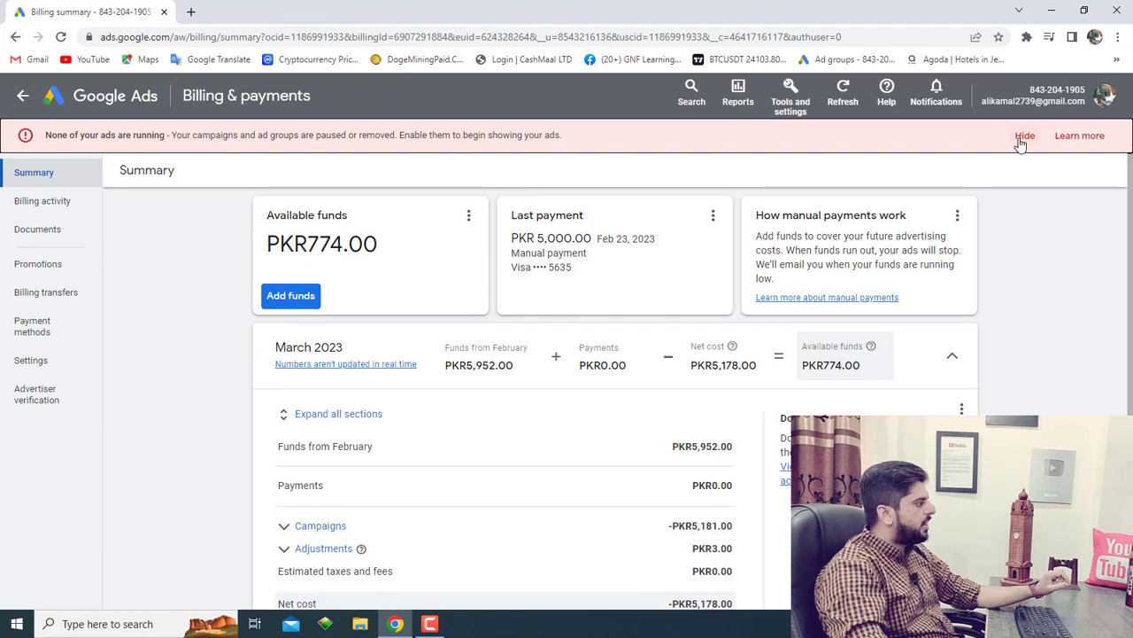
left_click(1023, 138)
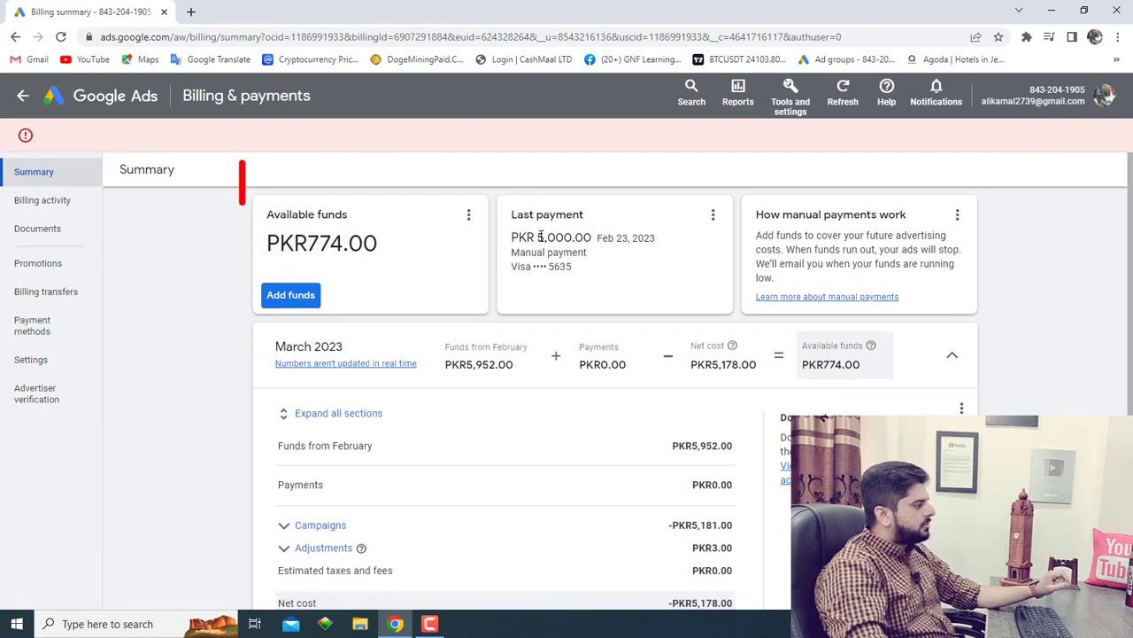
left_click_drag(536, 203, 607, 204)
left_click(421, 228)
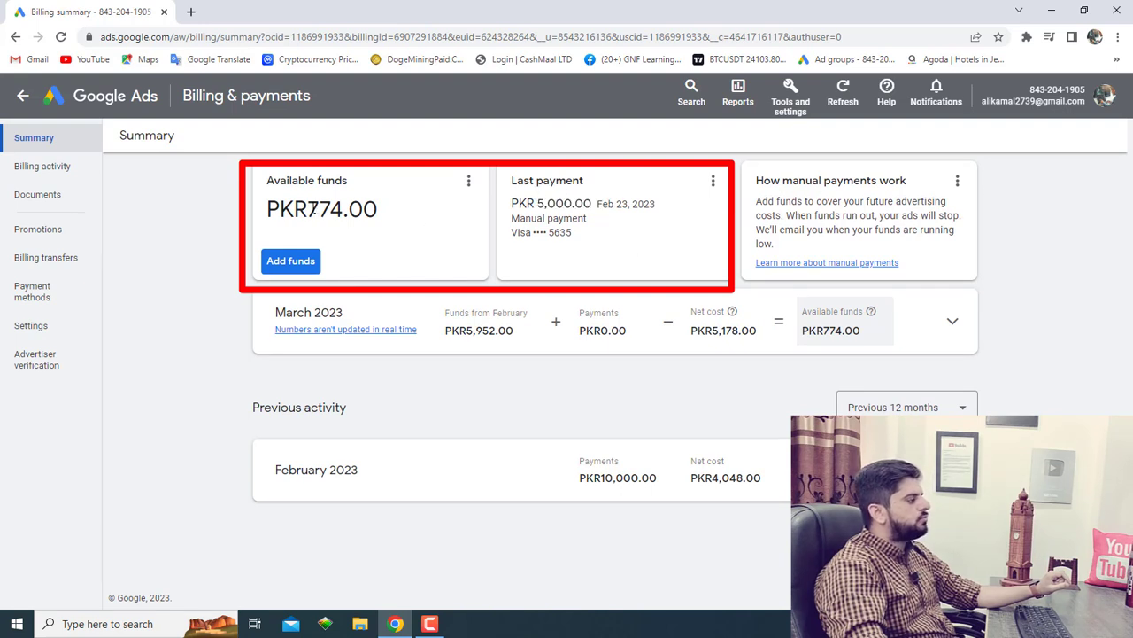
left_click_drag(307, 209, 341, 214)
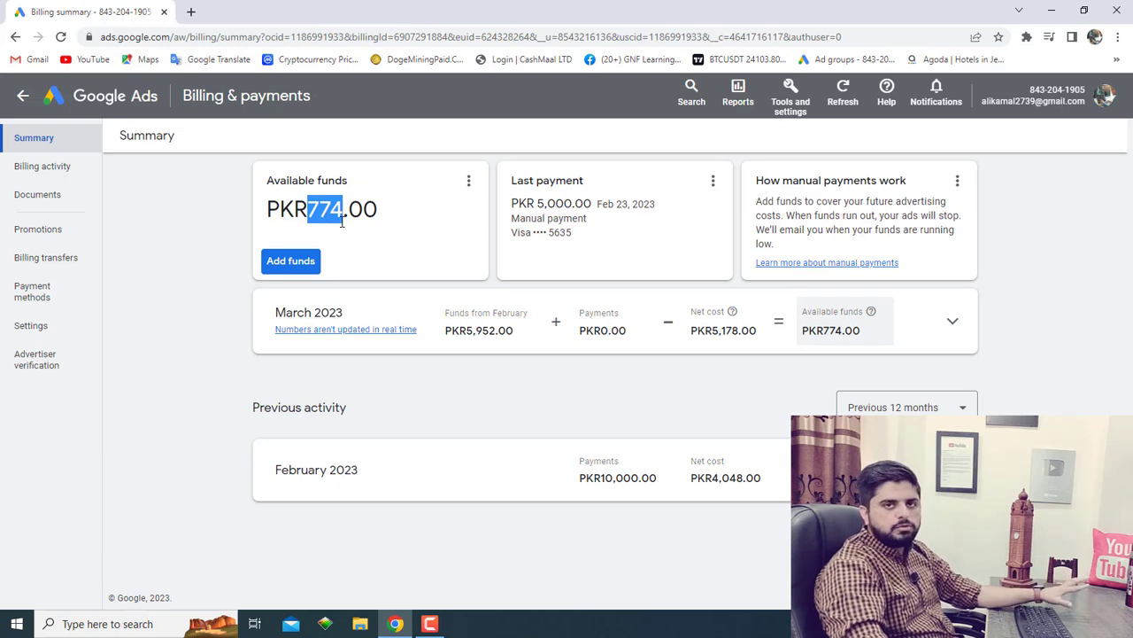
Step: Fill in an add-funds payment of PKR 5,000 with the saved card, and close the form without paying
left_click(295, 259)
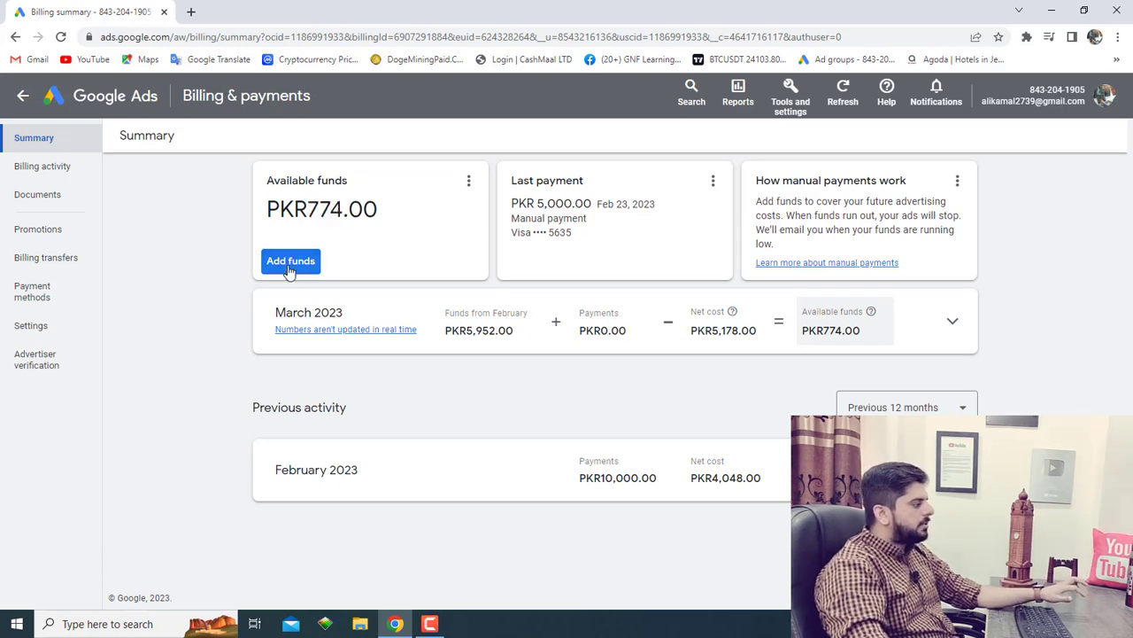
left_click(290, 266)
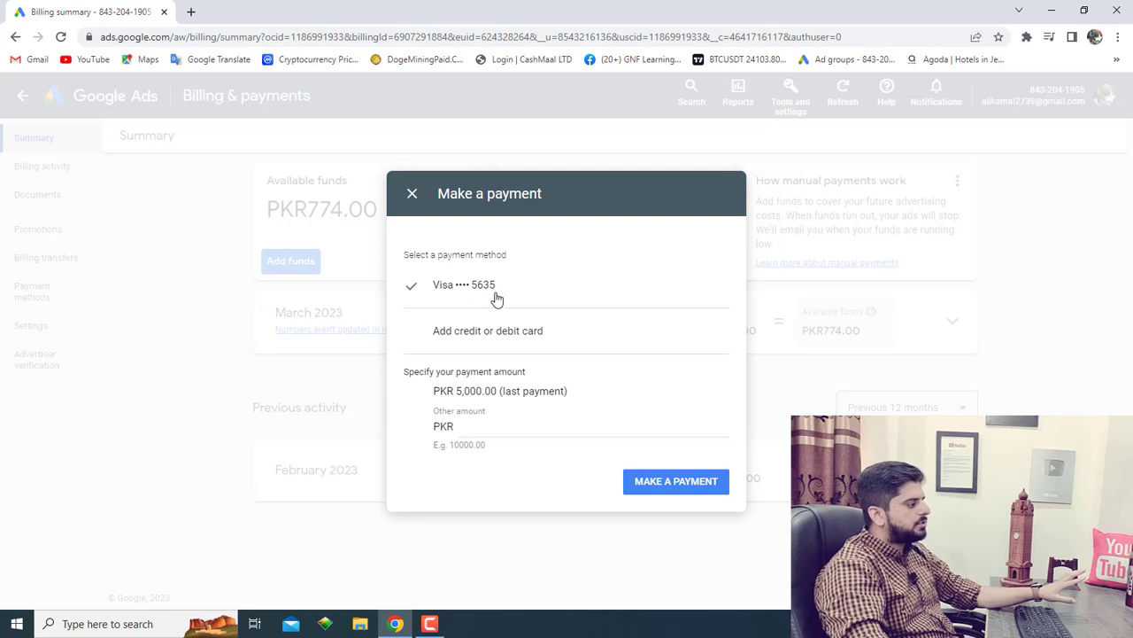
left_click(495, 430)
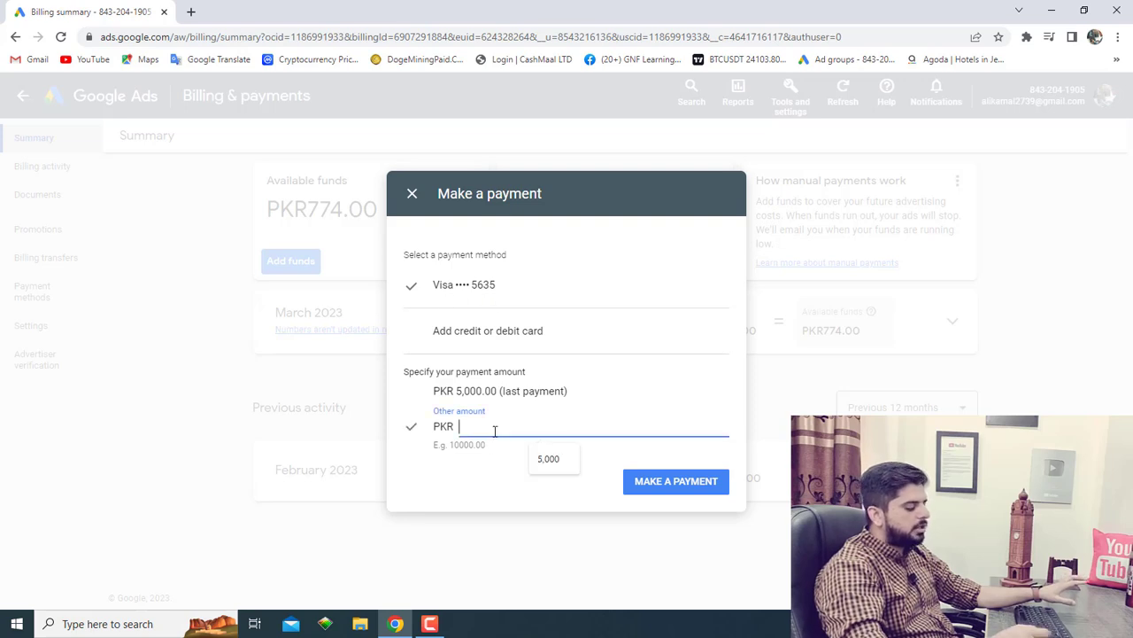
type("5000")
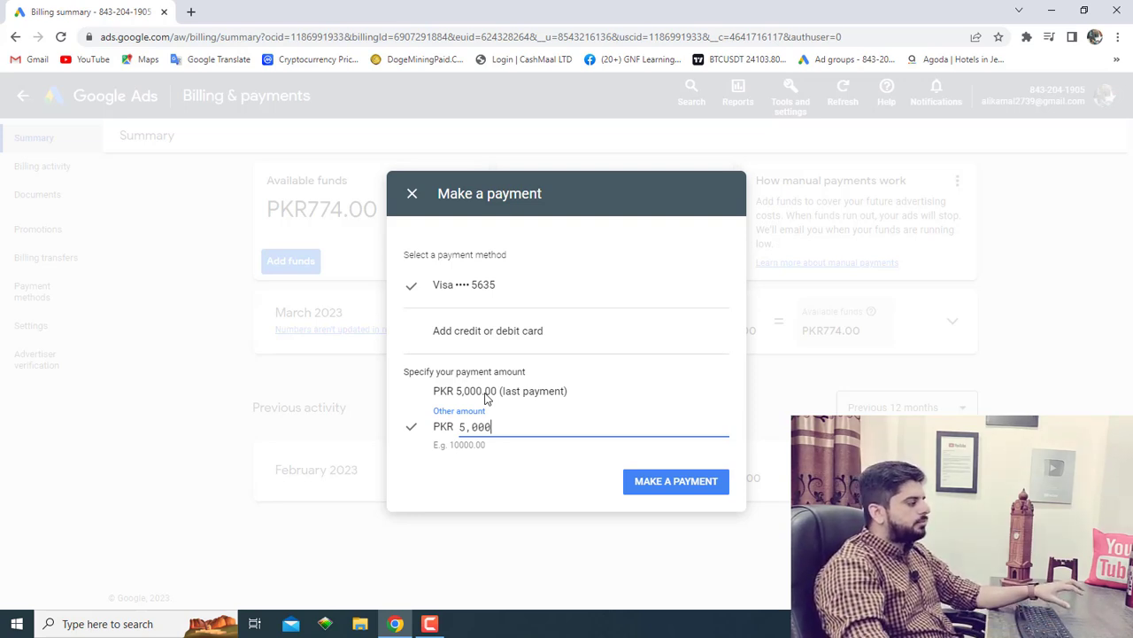
left_click(412, 195)
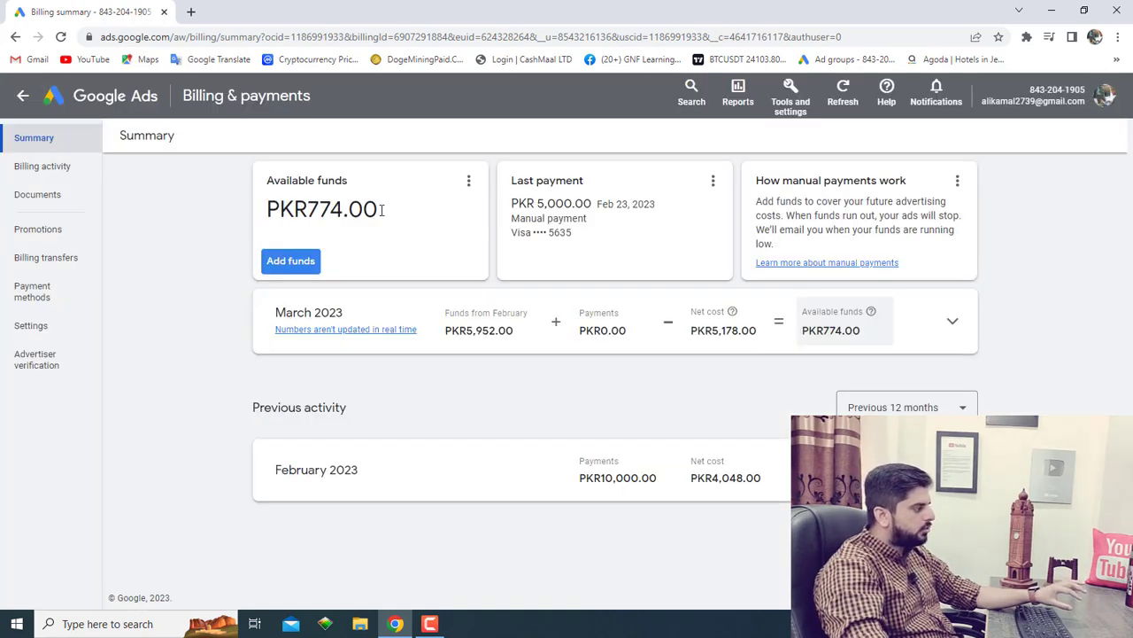
left_click_drag(378, 209, 200, 220)
left_click(230, 274)
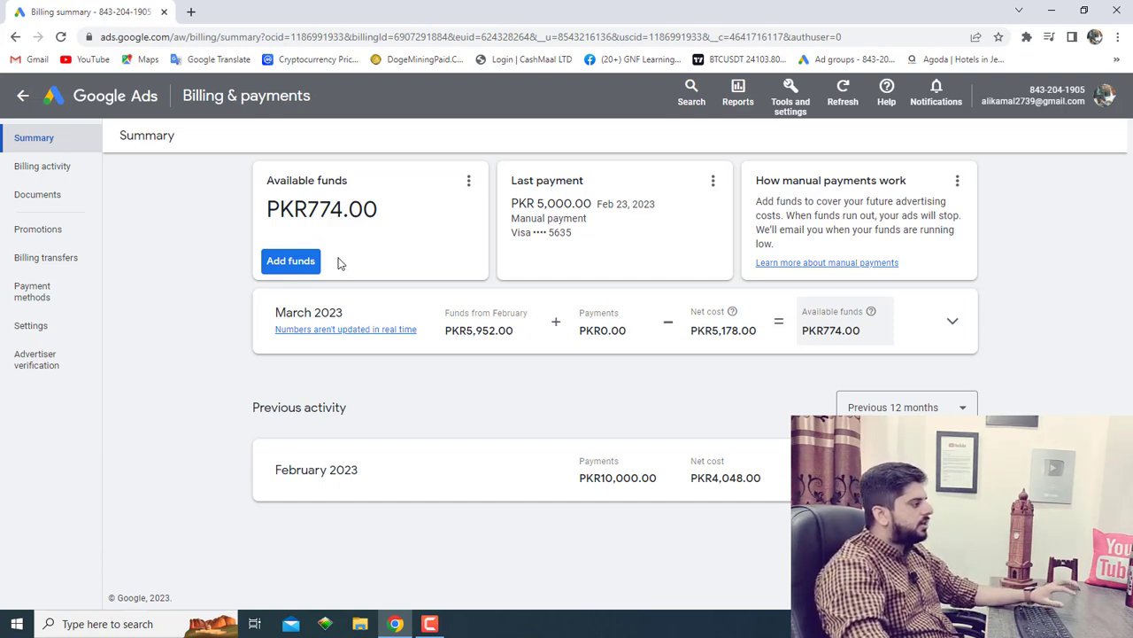
left_click_drag(383, 213, 267, 205)
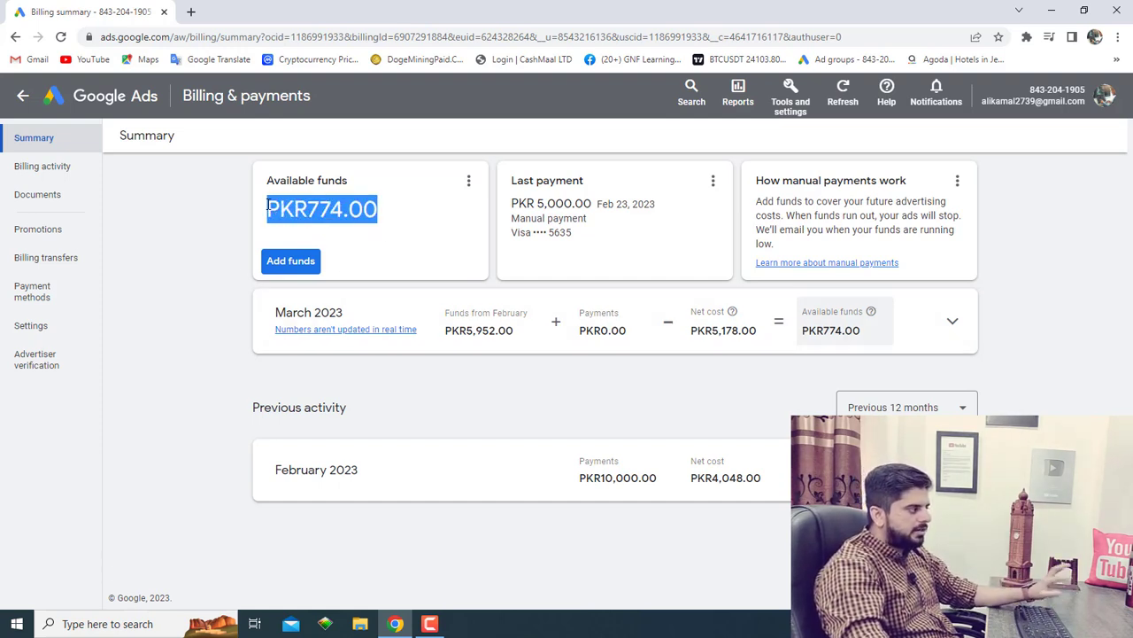
left_click_drag(391, 207, 278, 209)
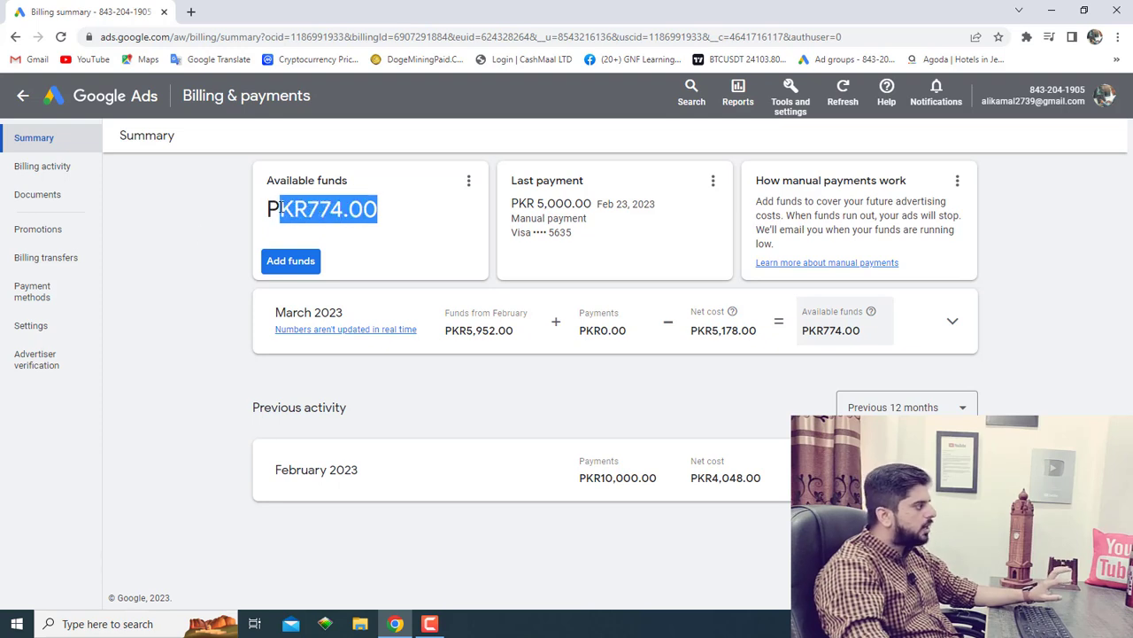
left_click(187, 246)
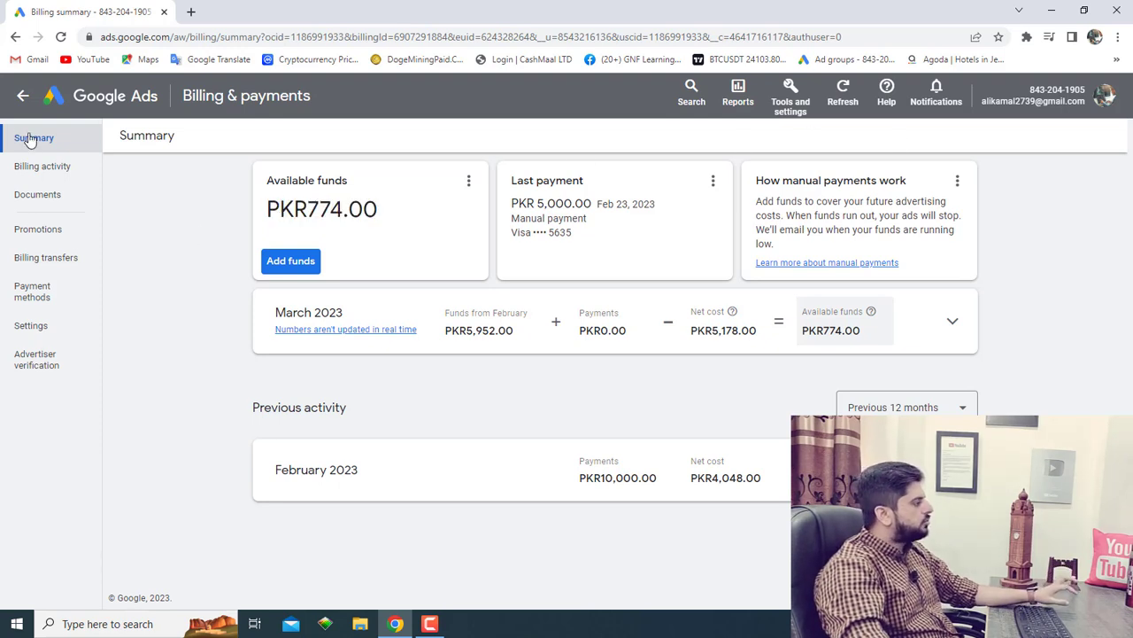
Step: Return to the overview of all campaigns and start creating a new campaign
left_click(93, 103)
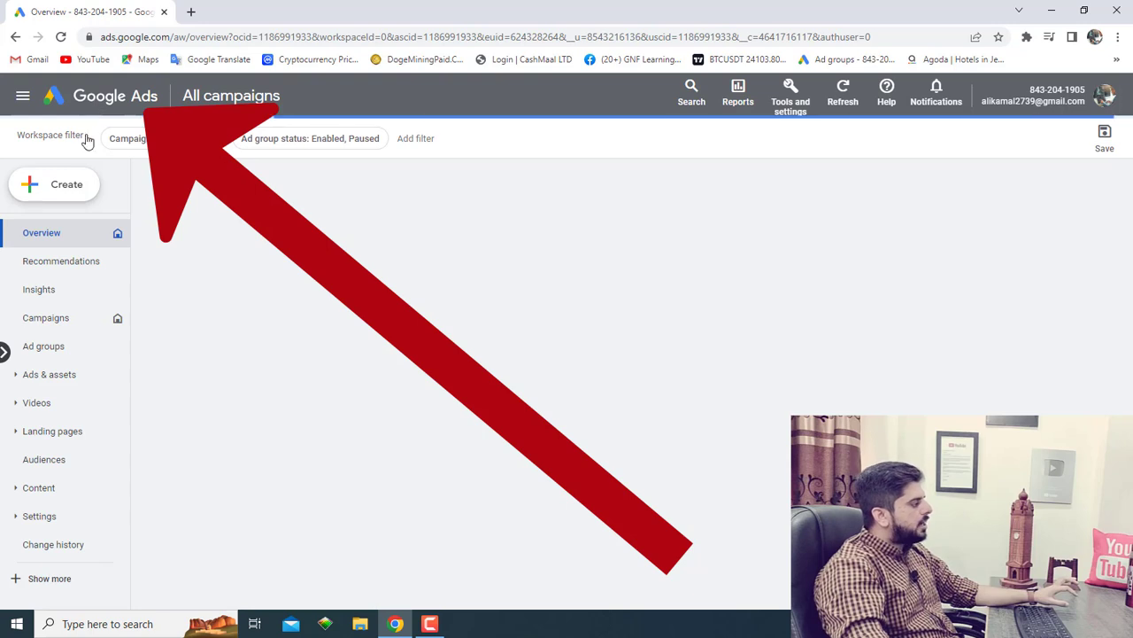
left_click(66, 190)
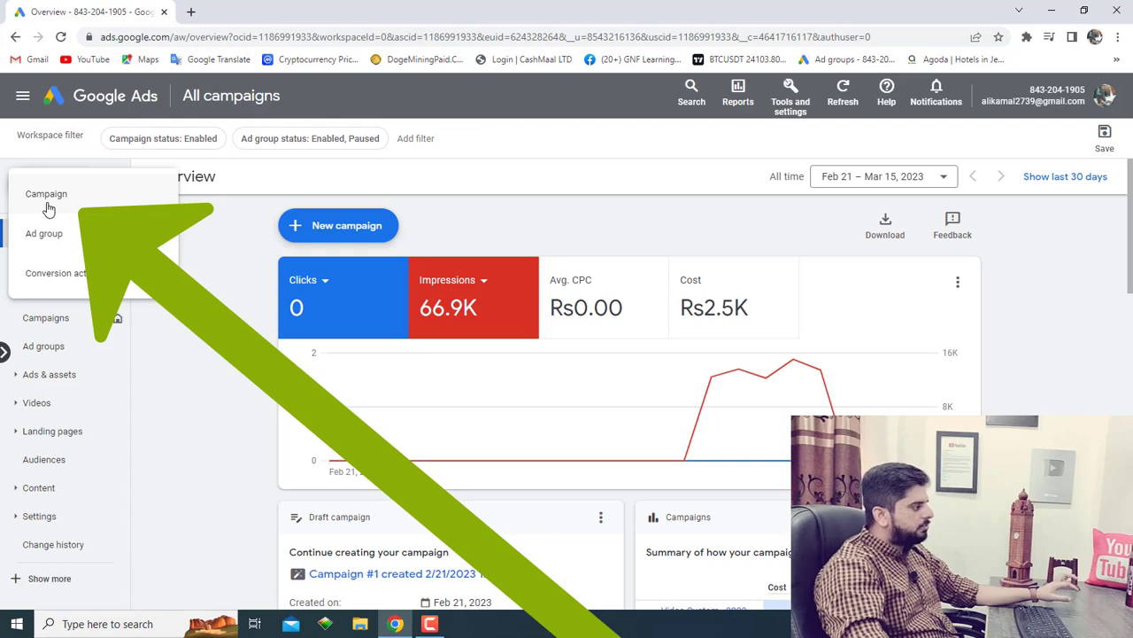
left_click(46, 197)
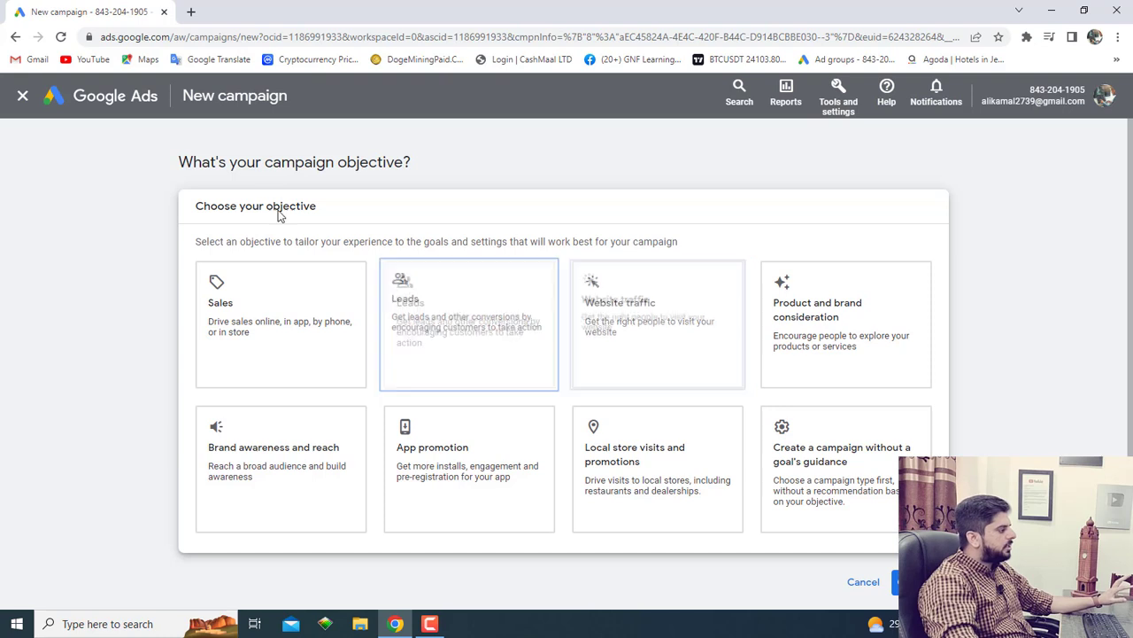
Step: Choose to create the campaign without a goal's guidance as its objective
scroll(319, 464, "down", 1)
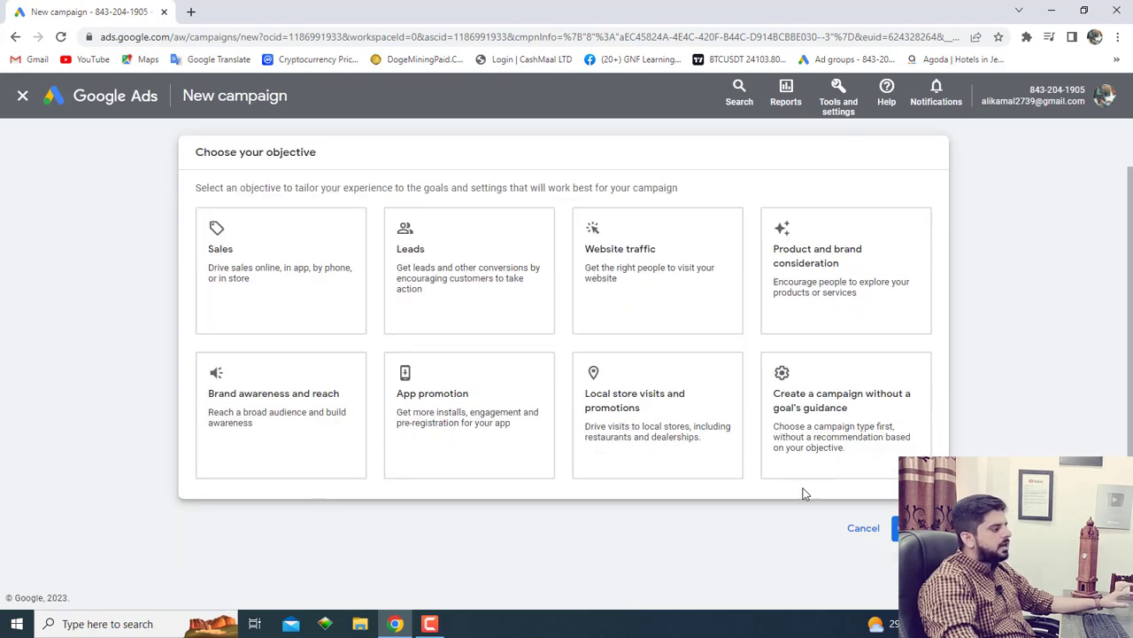
left_click(835, 413)
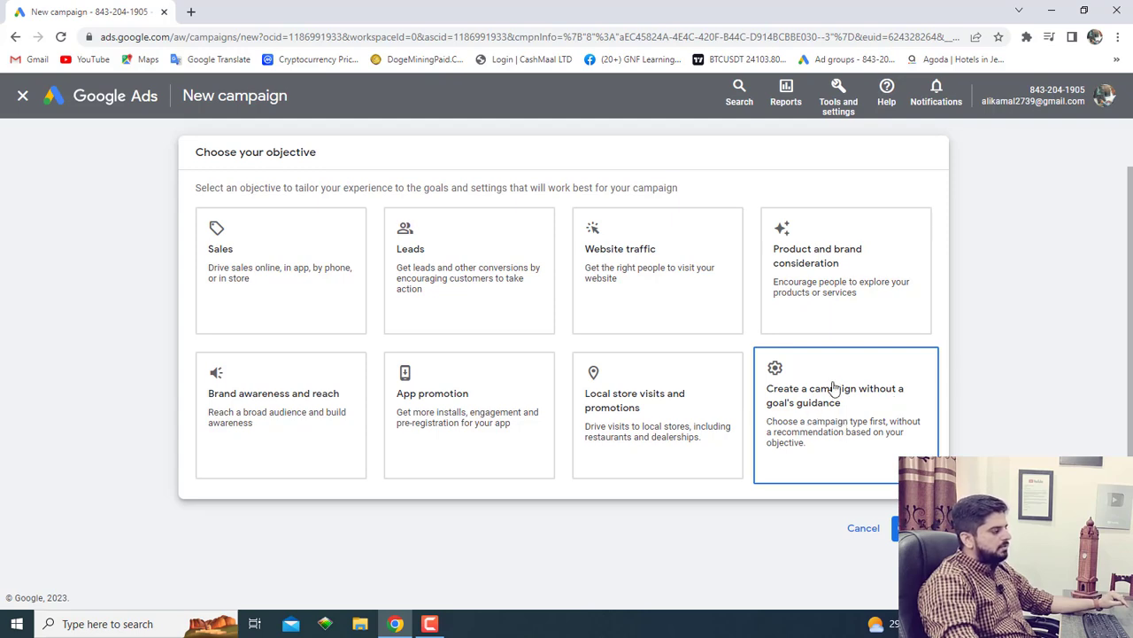
left_click(834, 391)
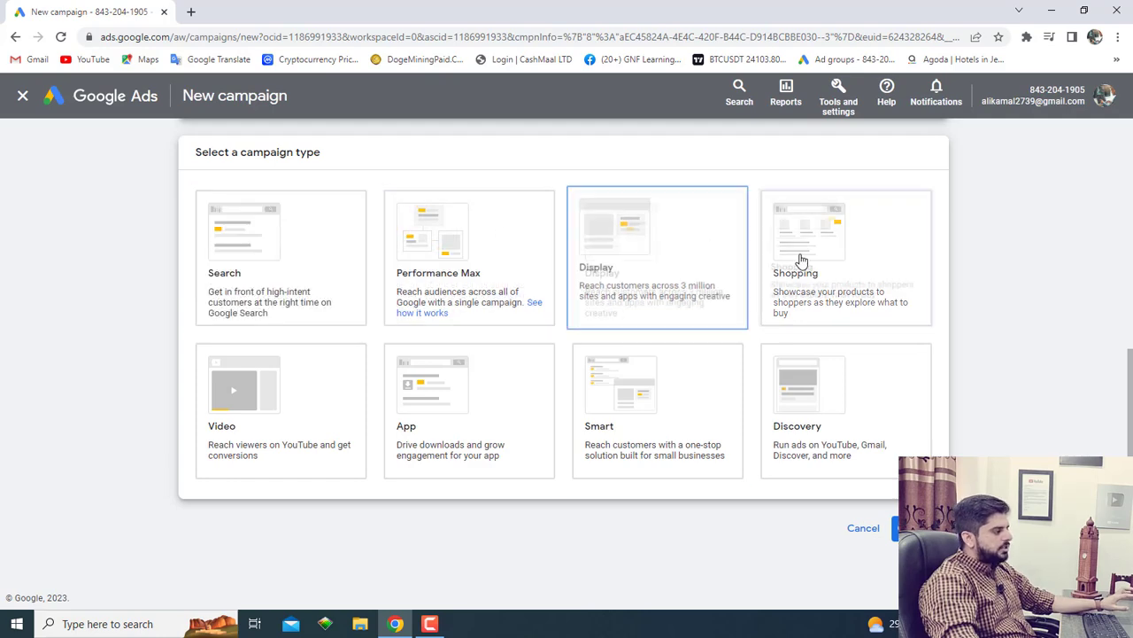
Step: Select the Video campaign type with the Custom video campaign subtype and continue to the campaign settings
left_click(286, 430)
scroll(287, 430, "down", 5)
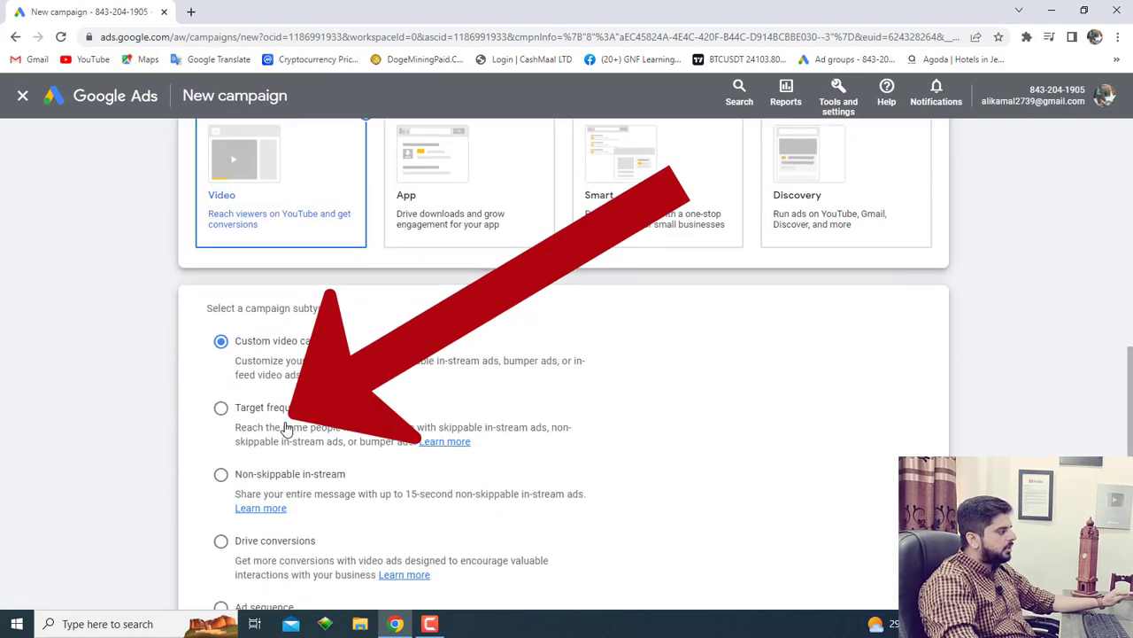
scroll(339, 426, "up", 4)
scroll(263, 361, "down", 2)
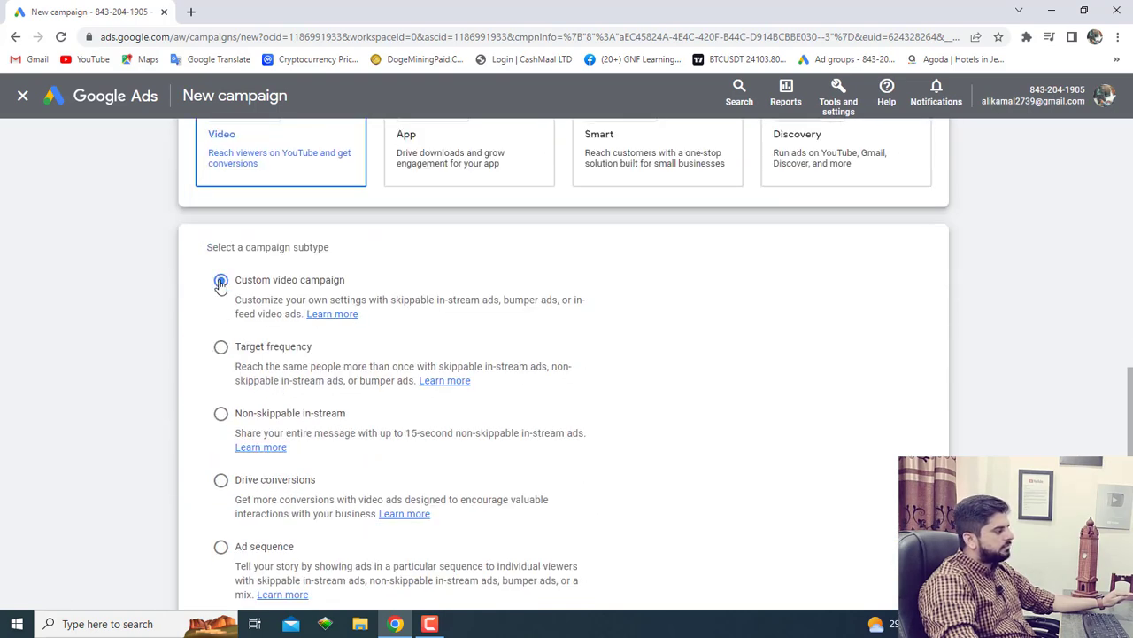
scroll(858, 293, "down", 2)
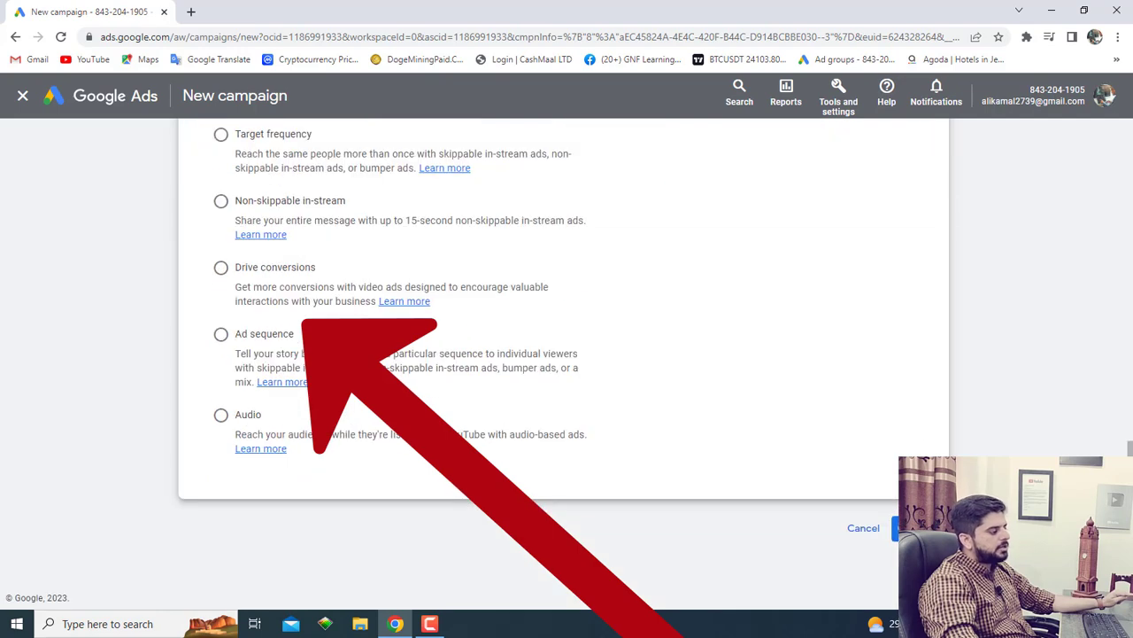
left_click(921, 526)
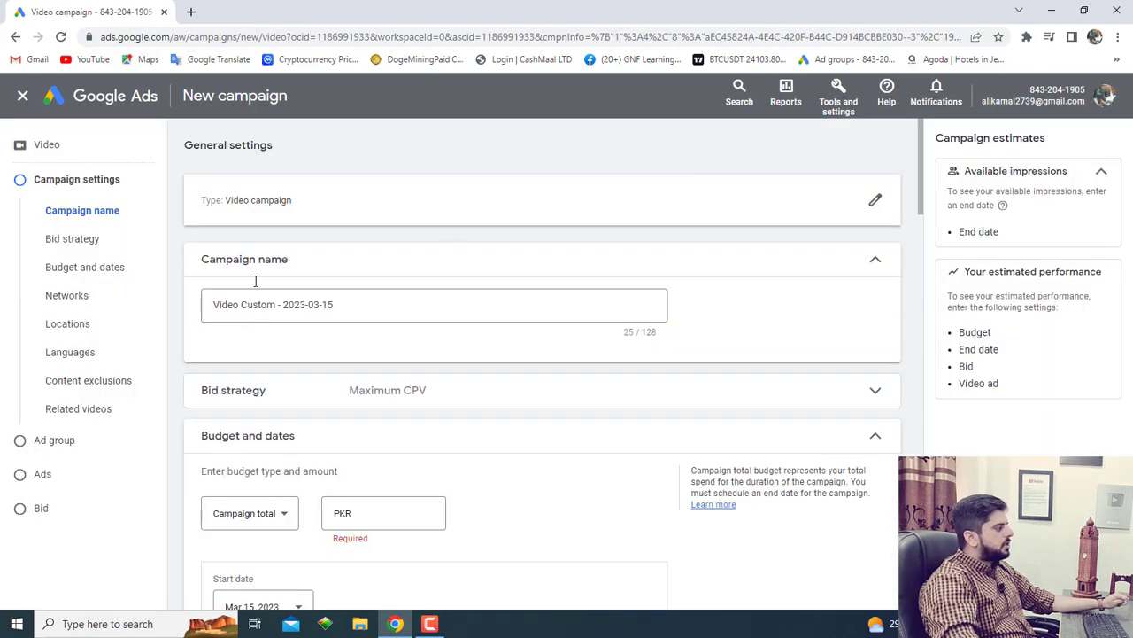
Step: Rename the campaign as "my first campaign"
scroll(512, 265, "down", 1)
left_click(354, 235)
left_click_drag(361, 234, 207, 232)
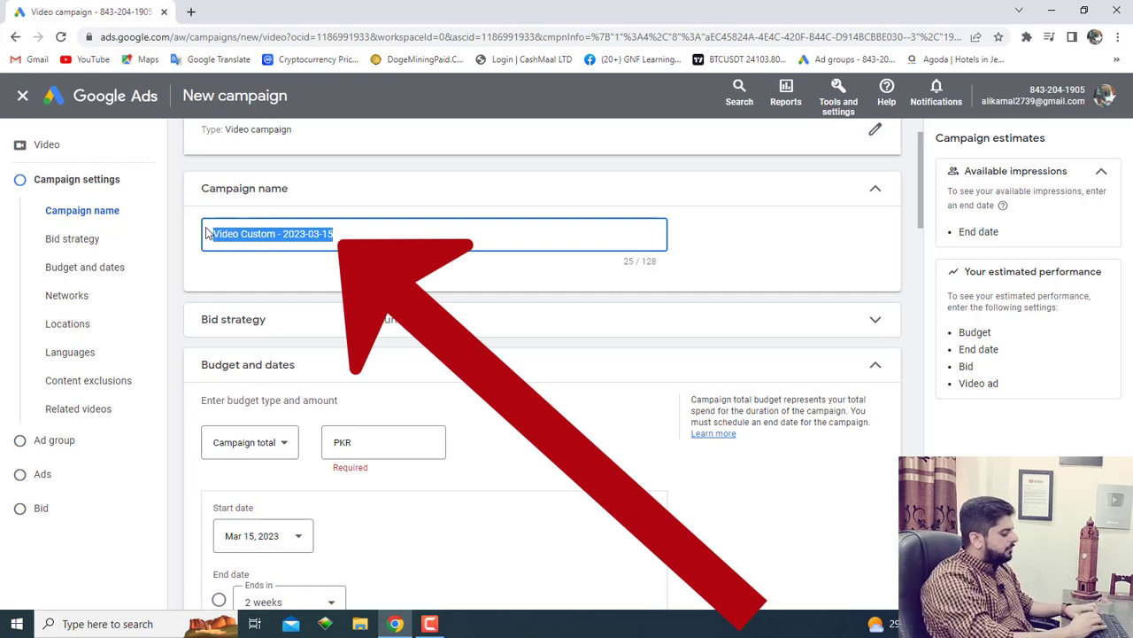
type("my first ")
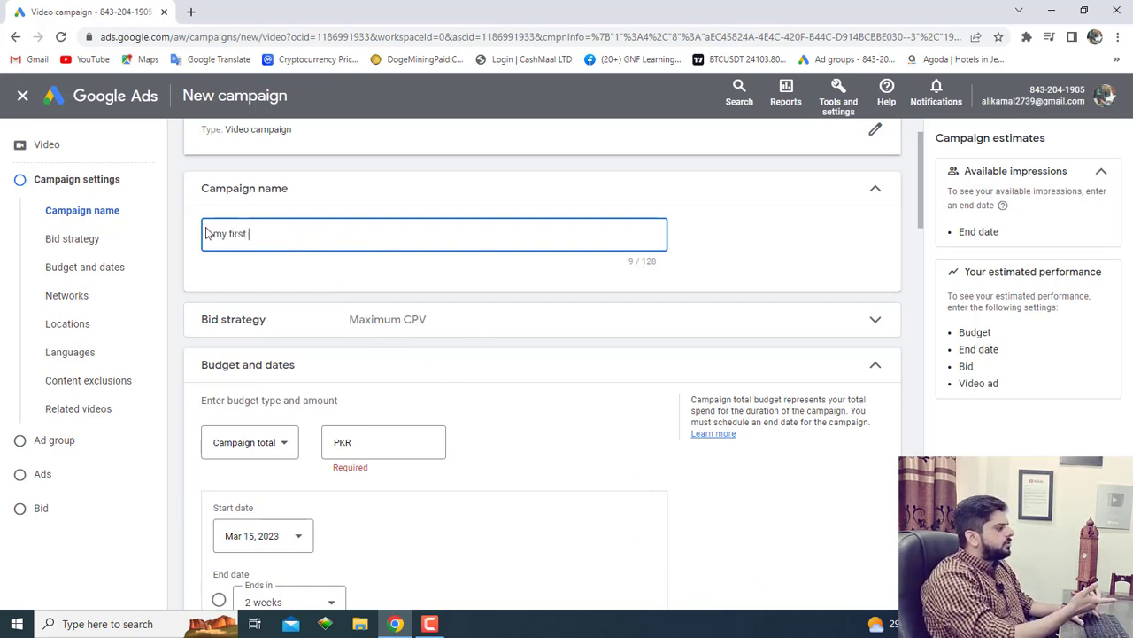
type("campaign")
left_click(696, 232)
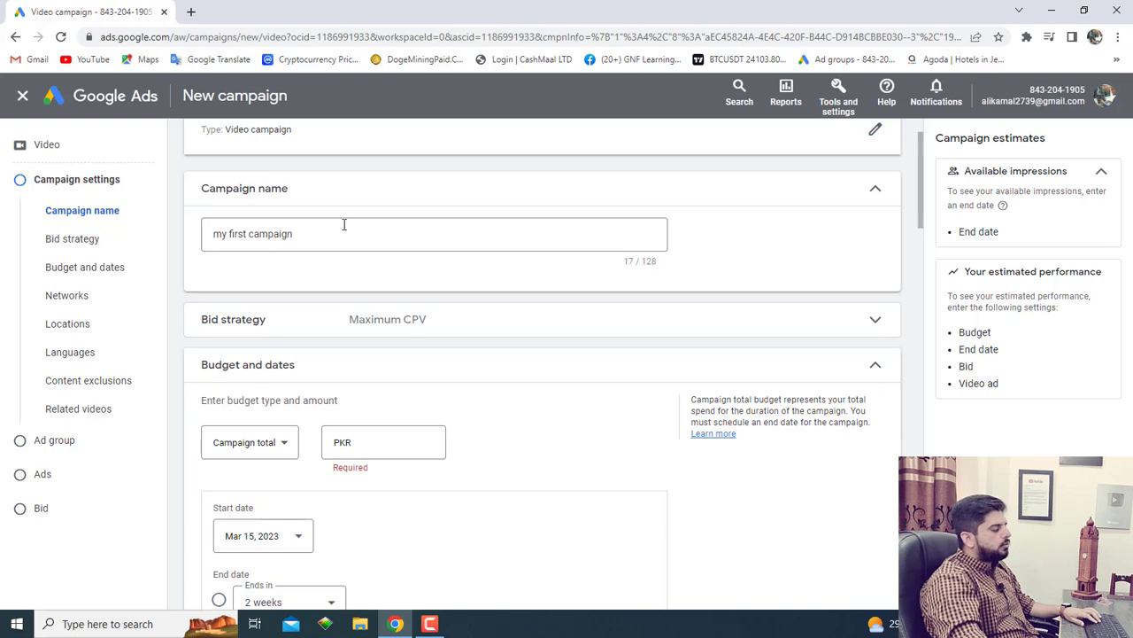
Step: Set the campaign's bid strategy to Maximum CPV and check the alternative strategies without changing the choice
scroll(372, 263, "down", 2)
scroll(337, 257, "up", 1)
left_click(257, 260)
left_click(249, 317)
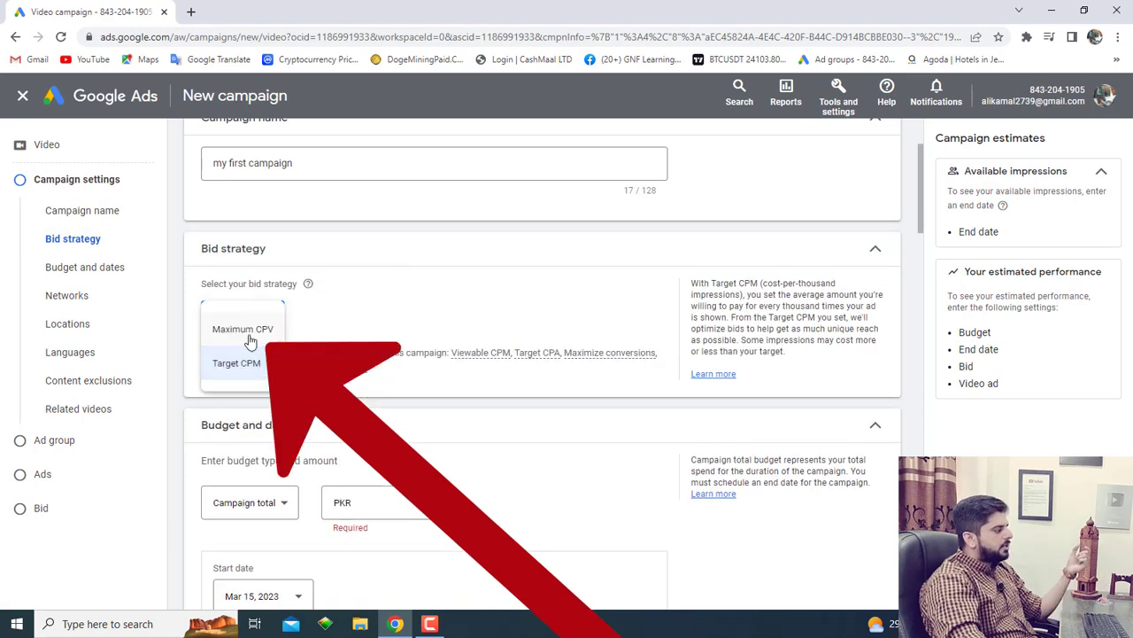
left_click(252, 326)
left_click(250, 325)
left_click(249, 345)
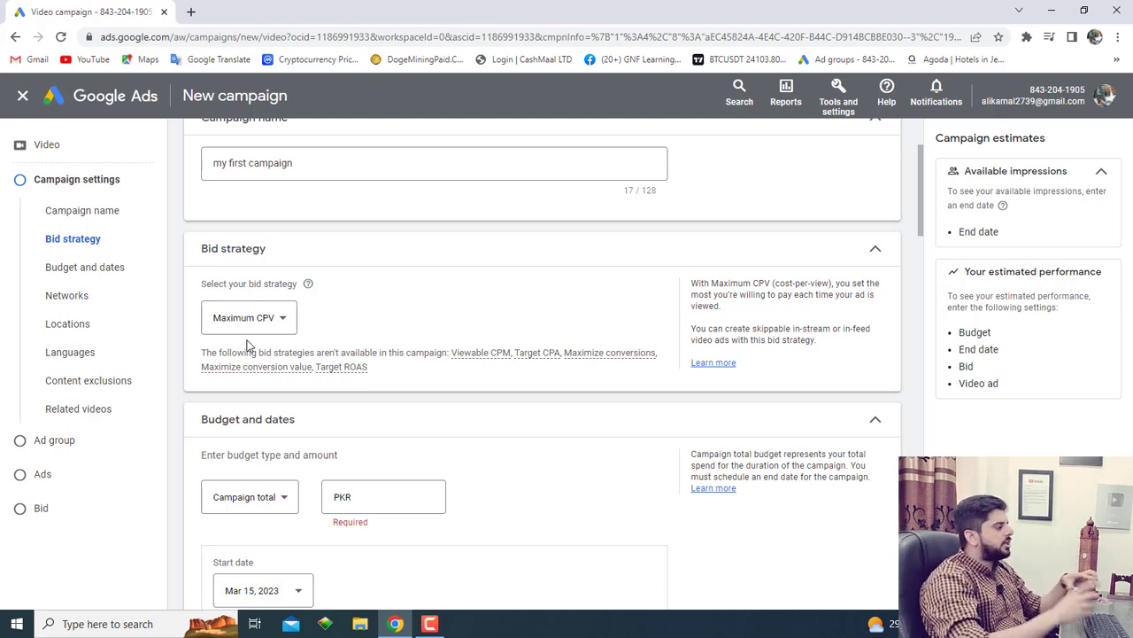
left_click(247, 332)
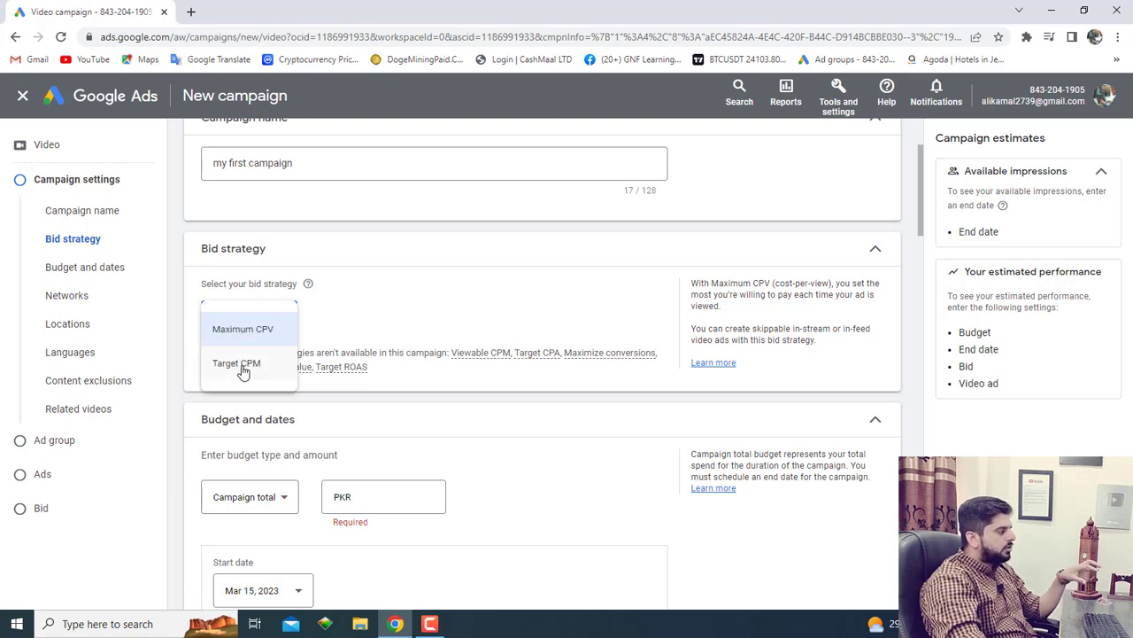
left_click(340, 320)
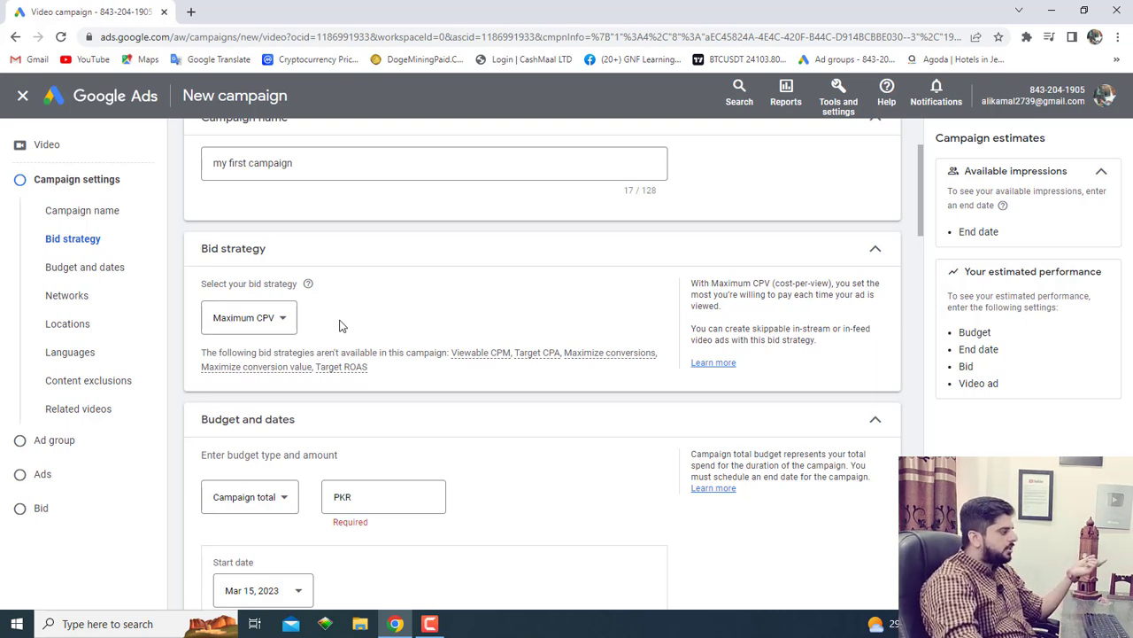
left_click(266, 324)
left_click(433, 321)
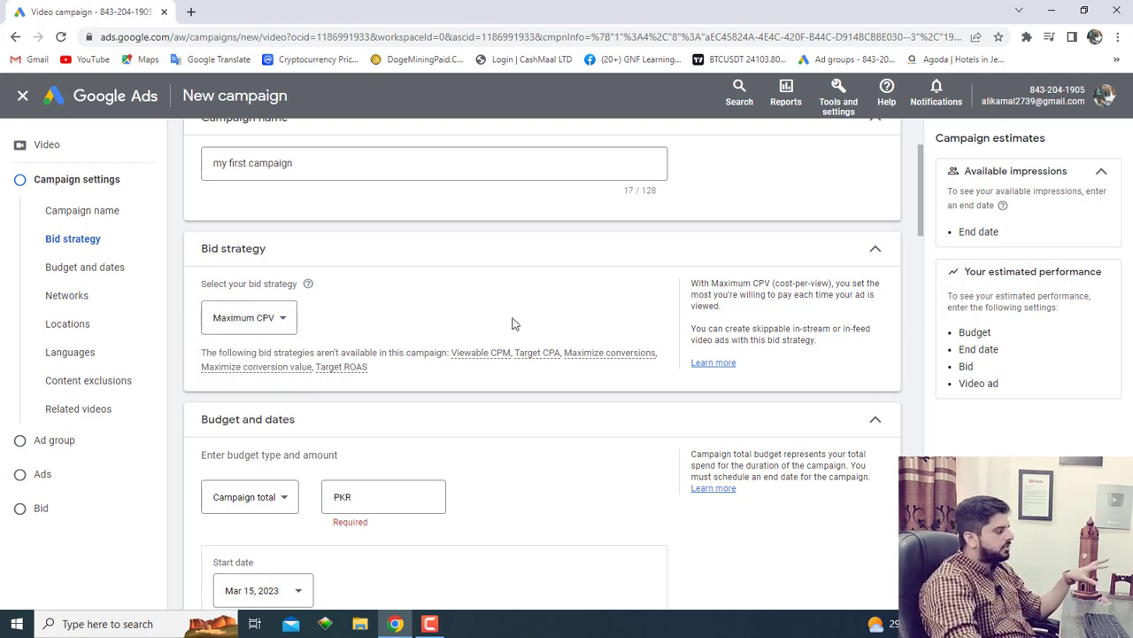
Step: Set the budget type to Daily with an amount of PKR 500
scroll(512, 323, "down", 3)
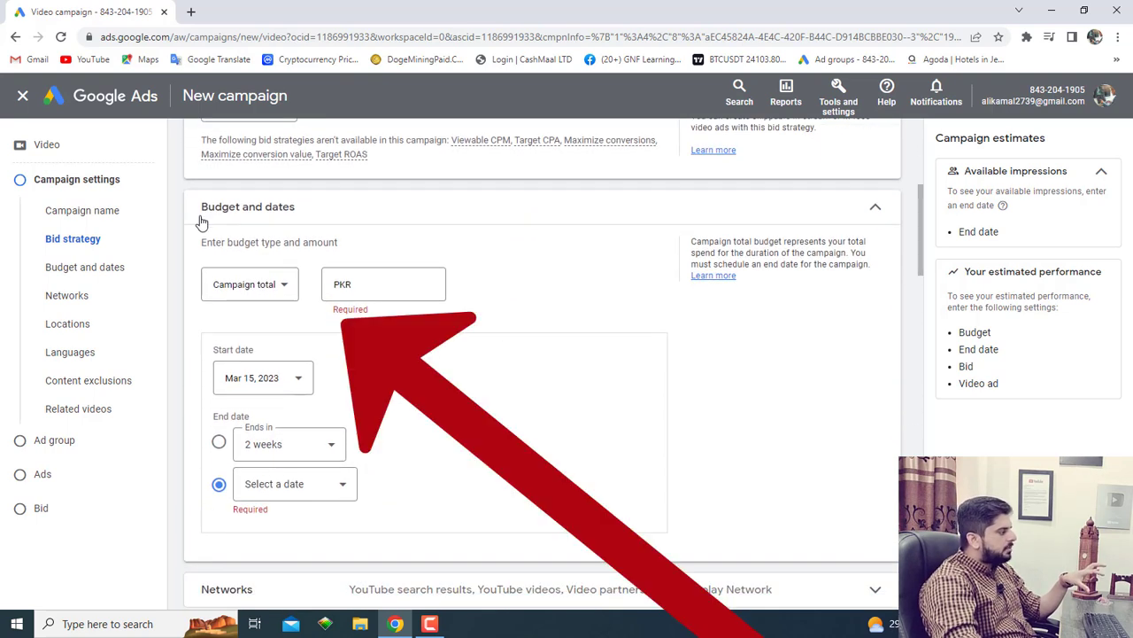
left_click(261, 292)
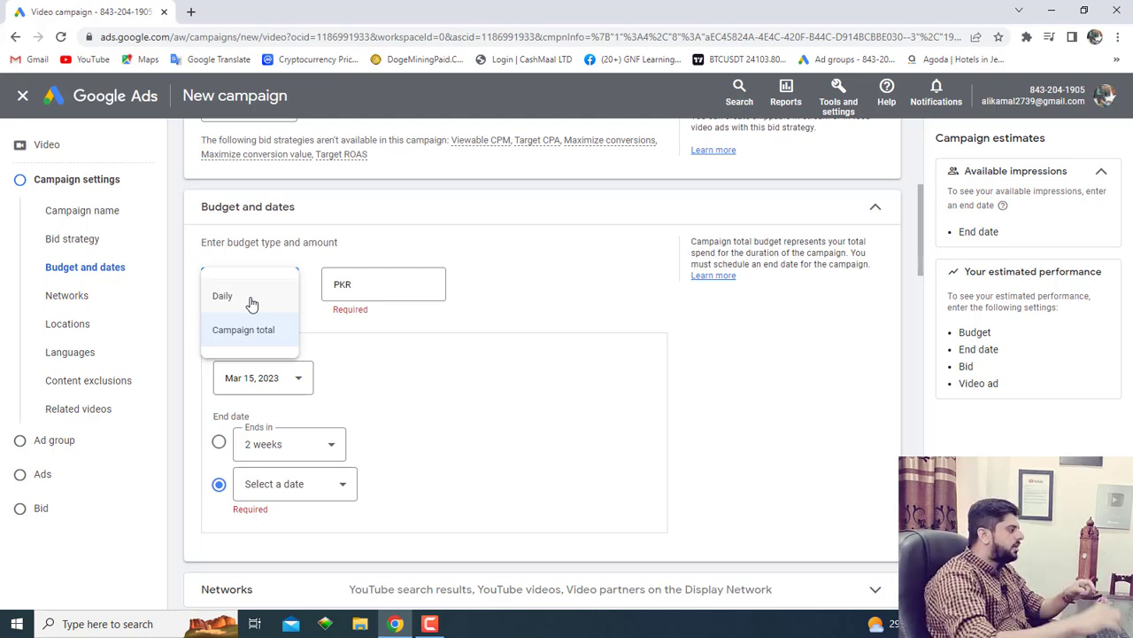
left_click(252, 298)
left_click(376, 283)
type("500")
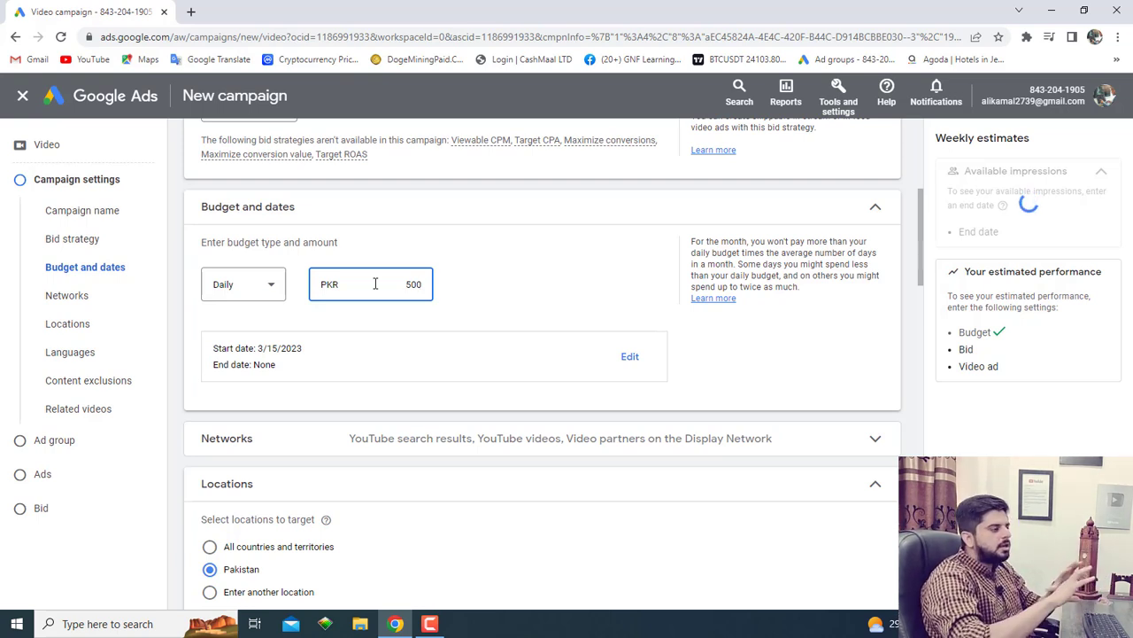
Step: Edit the campaign dates and set the end date to Mar 17, 2023
scroll(376, 283, "down", 2)
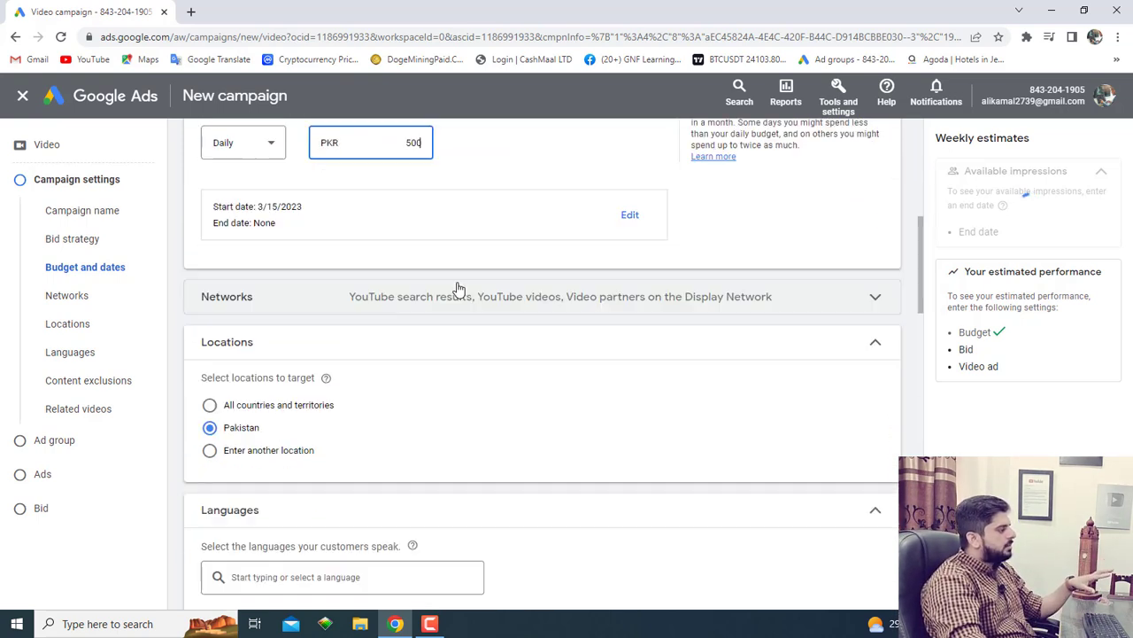
left_click(623, 213)
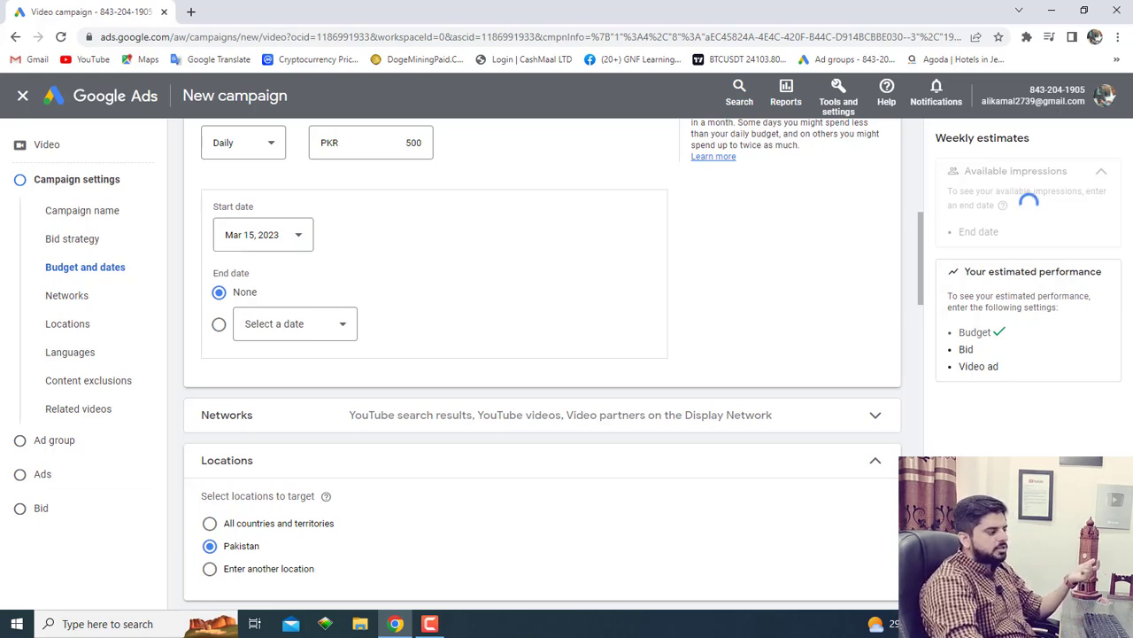
left_click(321, 324)
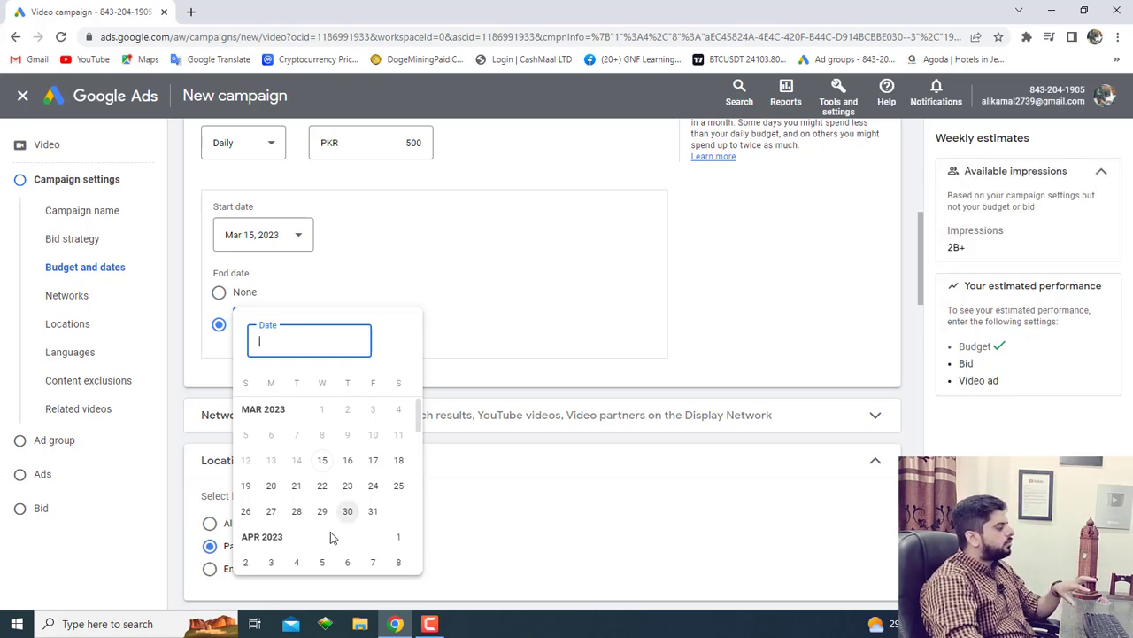
left_click(385, 463)
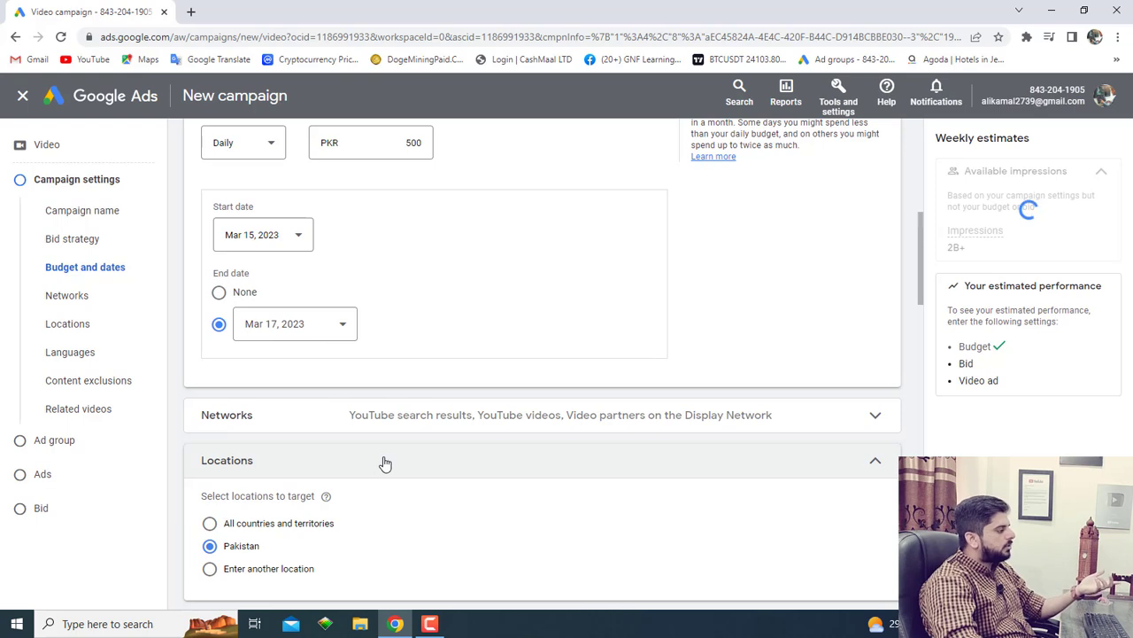
Step: Exclude Video partners on the Display Network from the campaign's networks and collapse that section
scroll(387, 340, "down", 2)
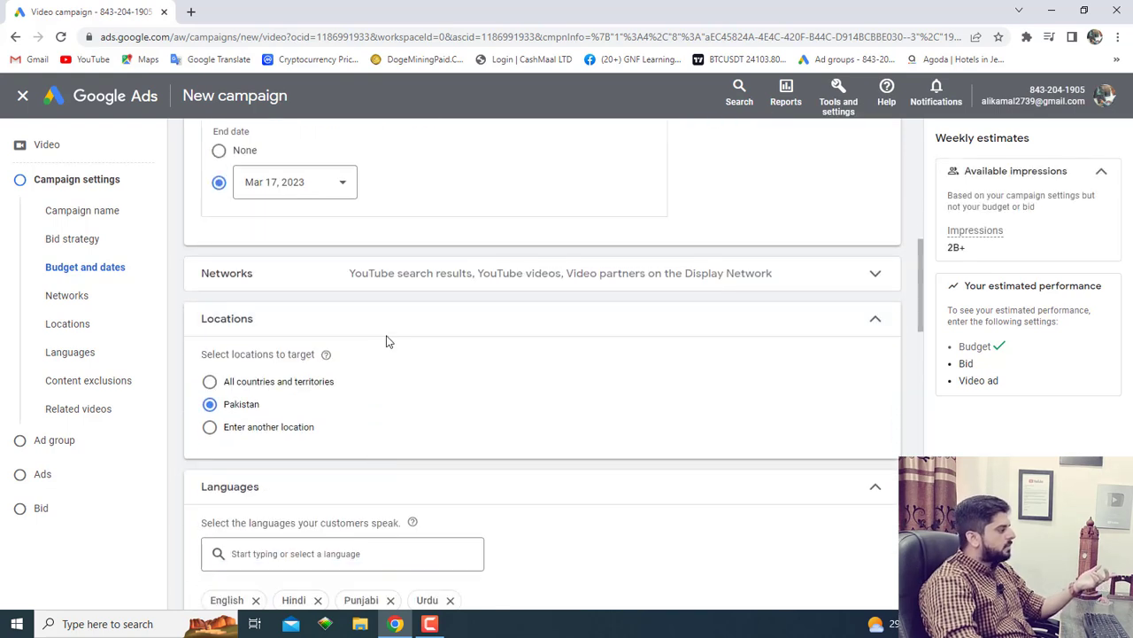
left_click(443, 278)
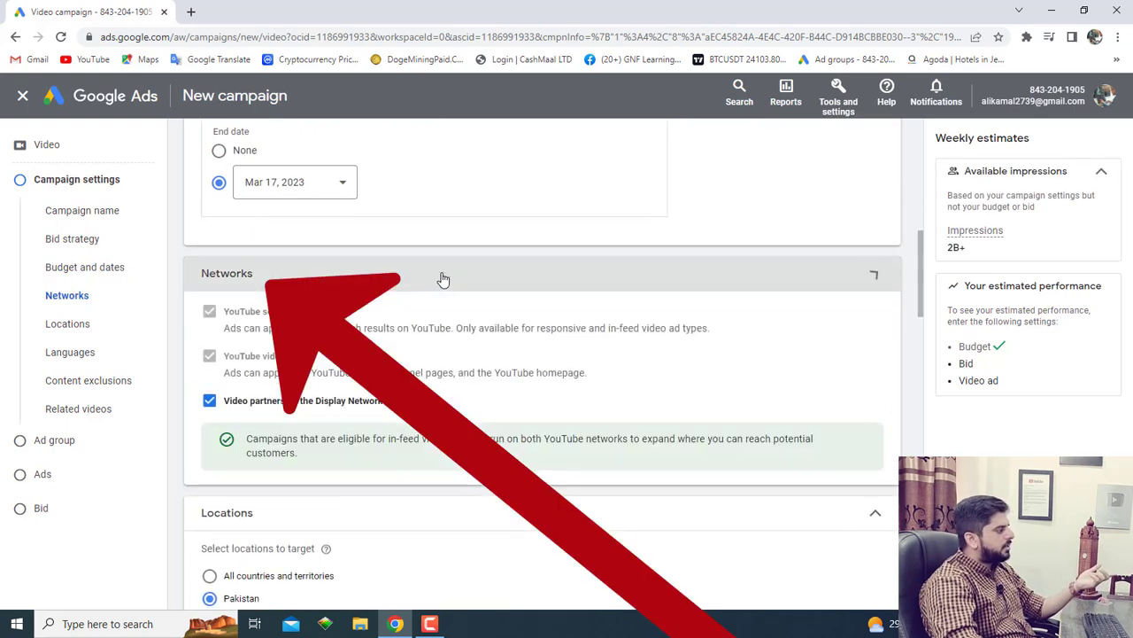
left_click(209, 400)
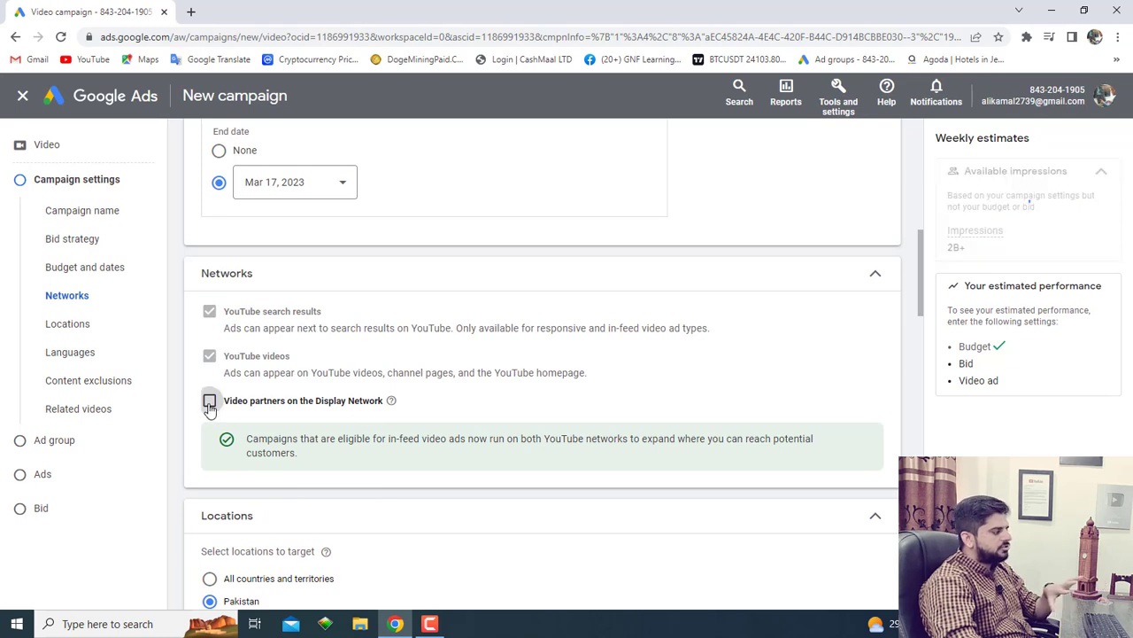
left_click(873, 275)
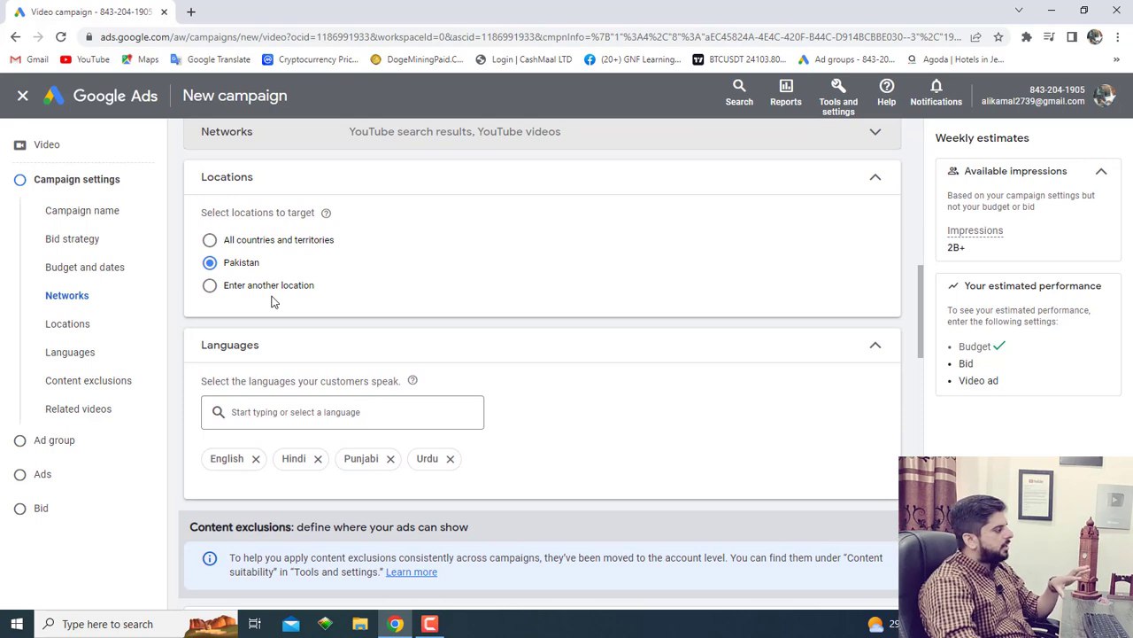
Step: Search for India as another location to target, clear the search, and return the location targeting to Pakistan
left_click(211, 287)
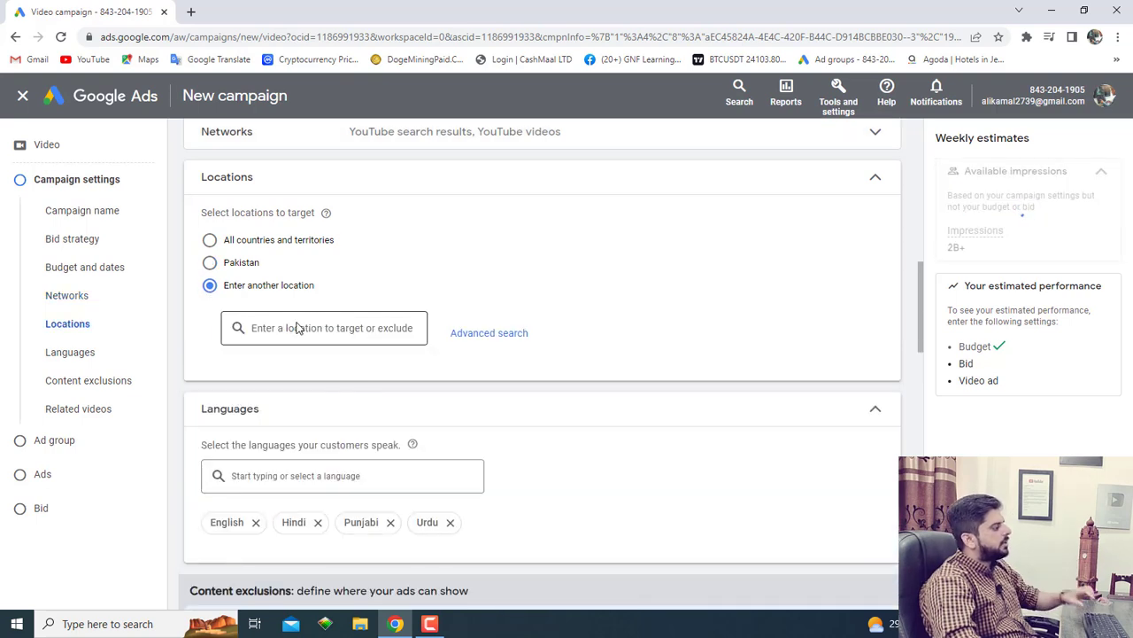
left_click(297, 328)
type("indi")
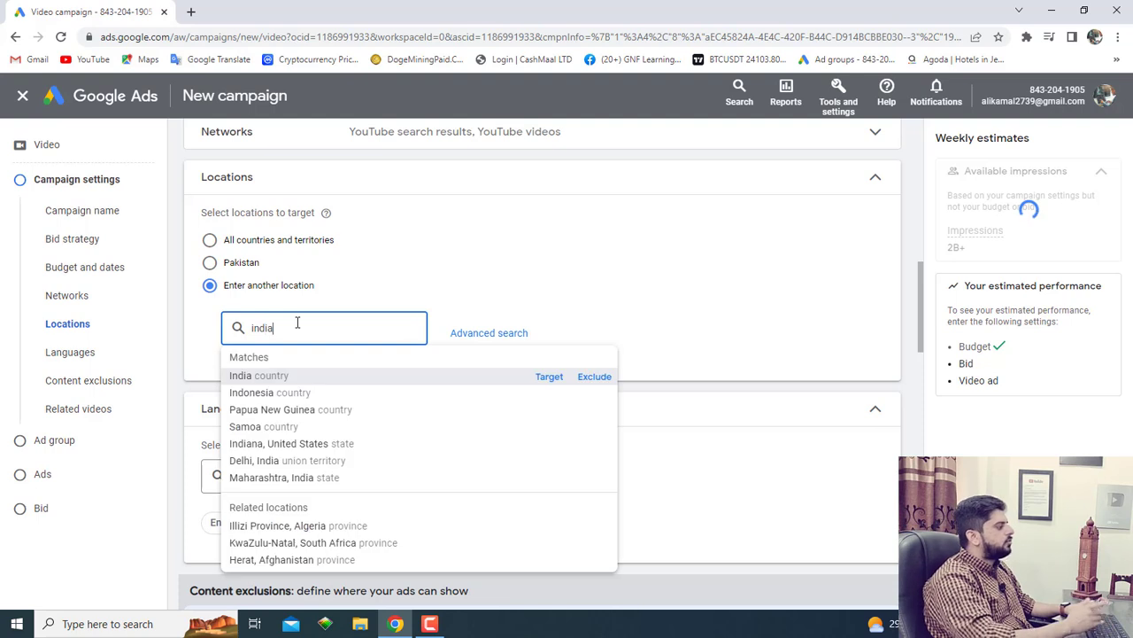
type("a")
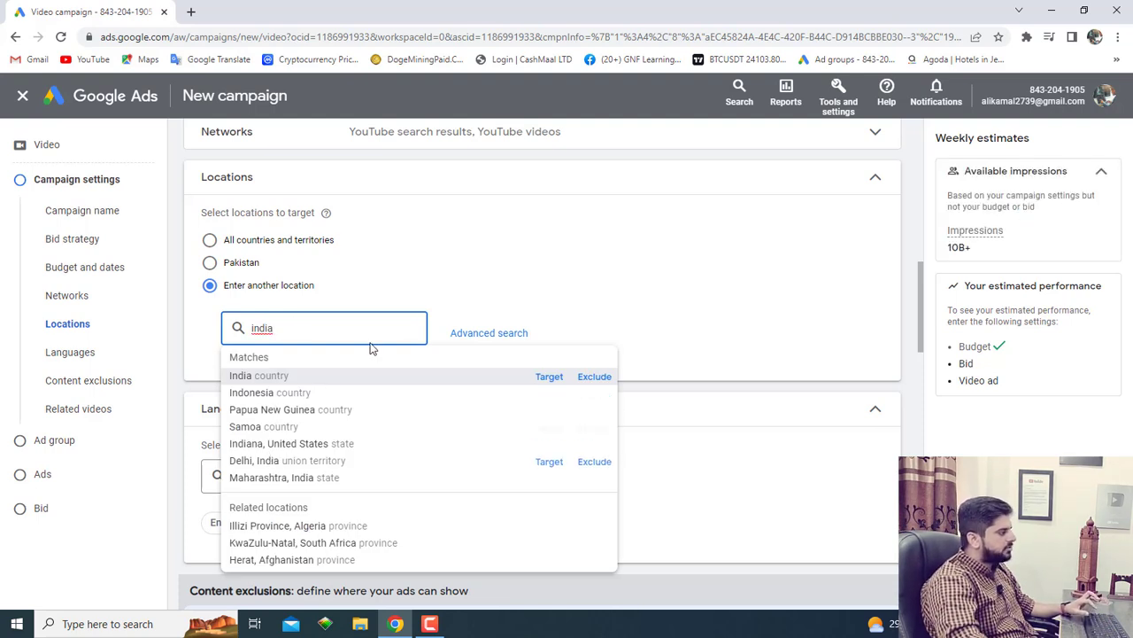
left_click(549, 303)
left_click(375, 328)
key("ctrl+a")
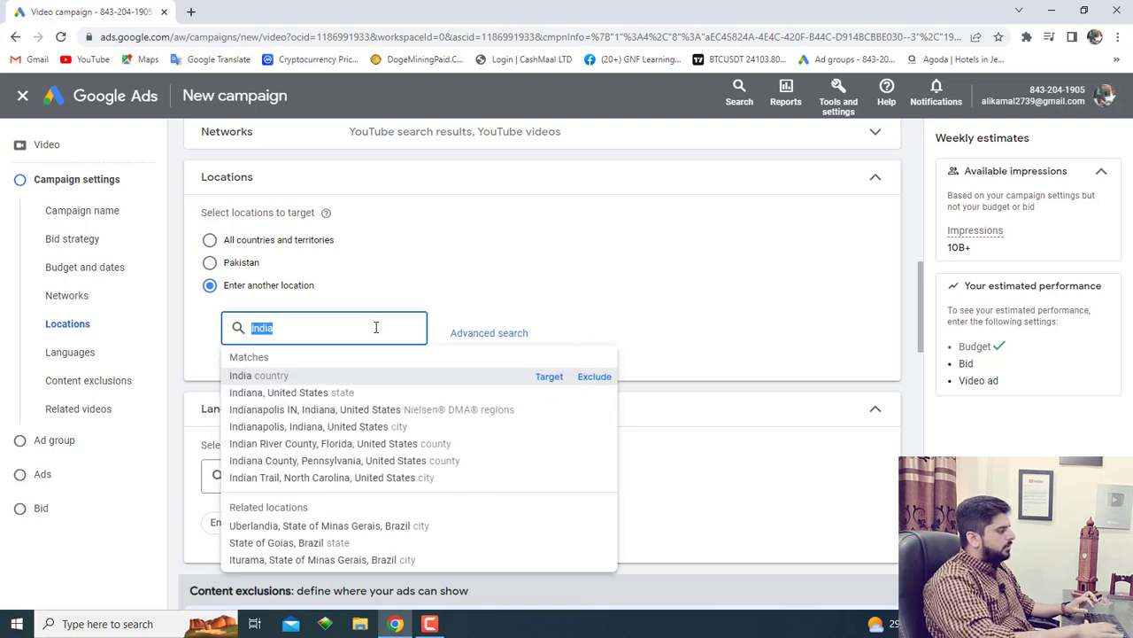
key("BackSpace")
left_click(644, 307)
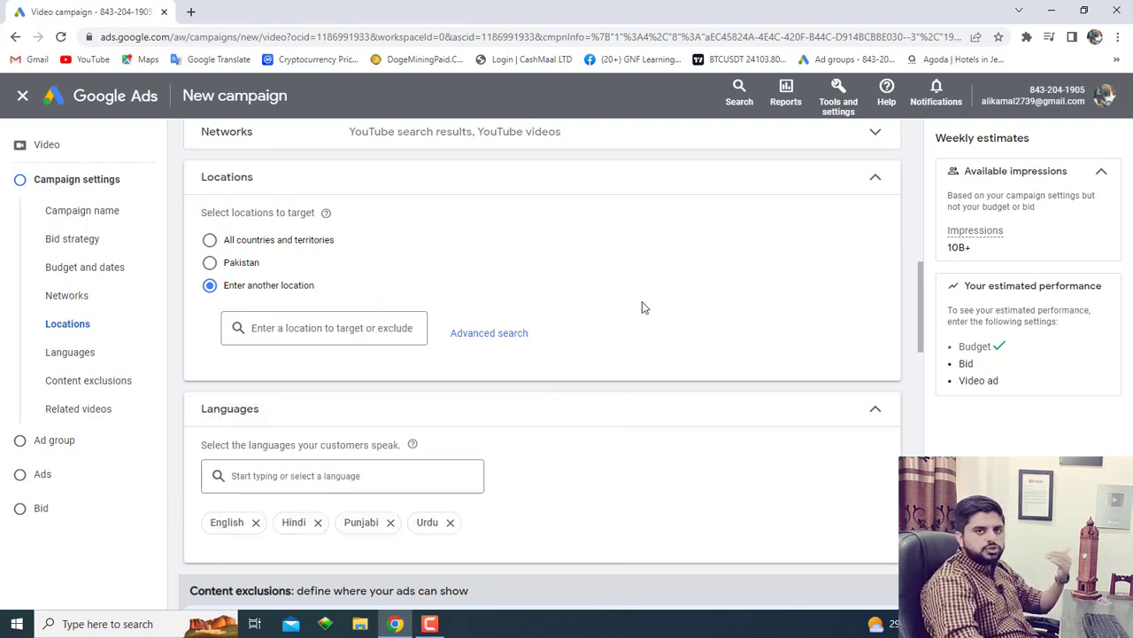
left_click(209, 264)
Step: Add Arabic to the customer languages and remove it again
scroll(632, 291, "down", 2)
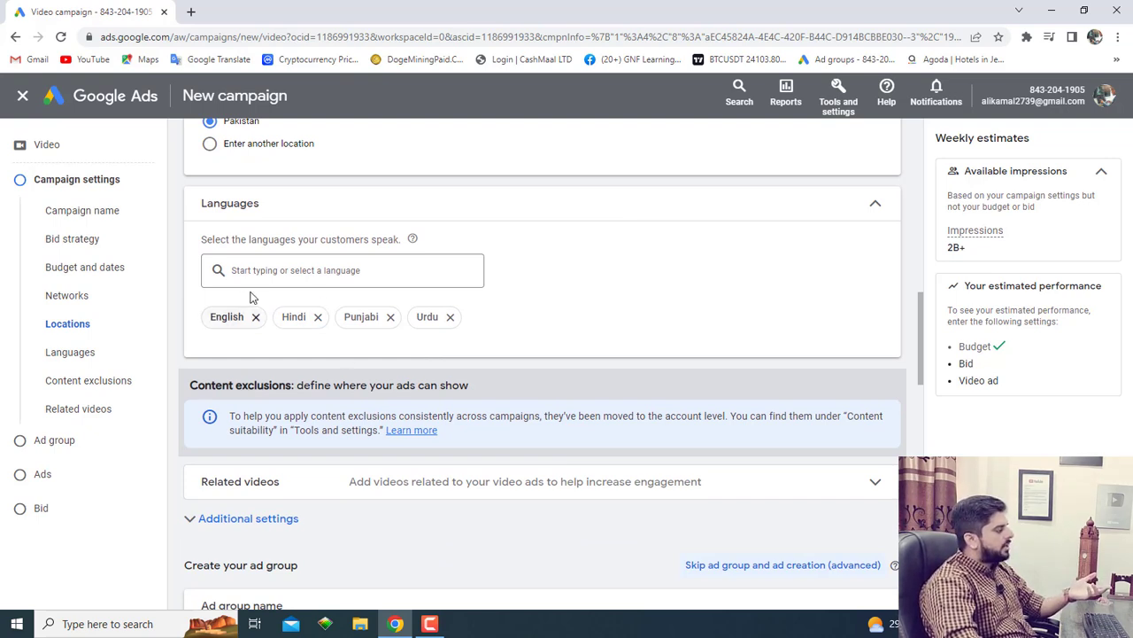
left_click(287, 280)
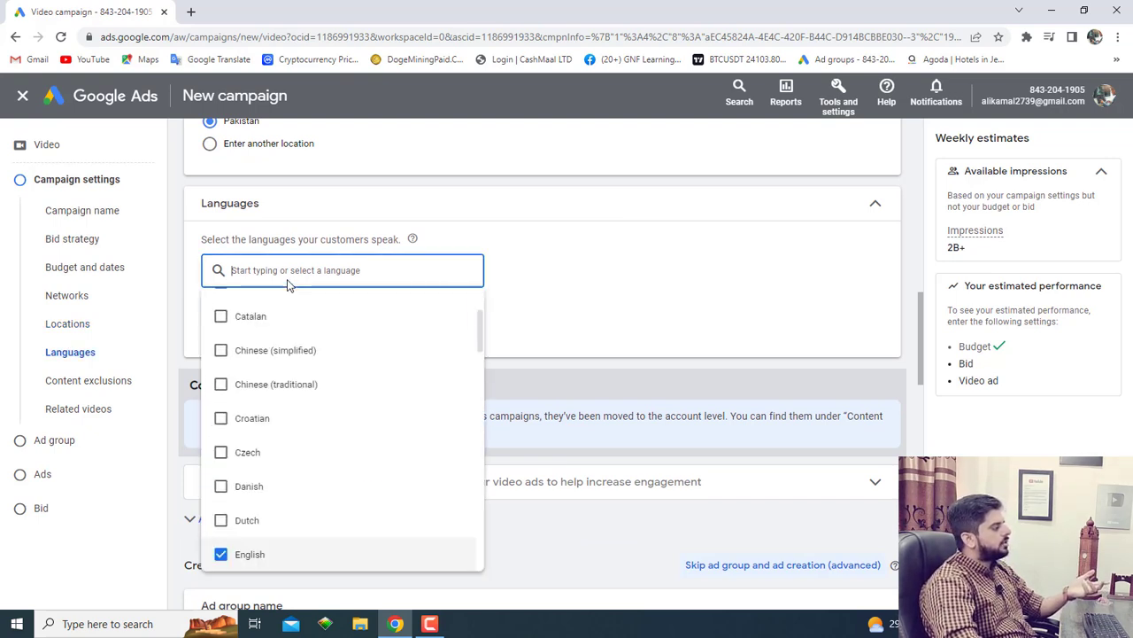
type("arabia")
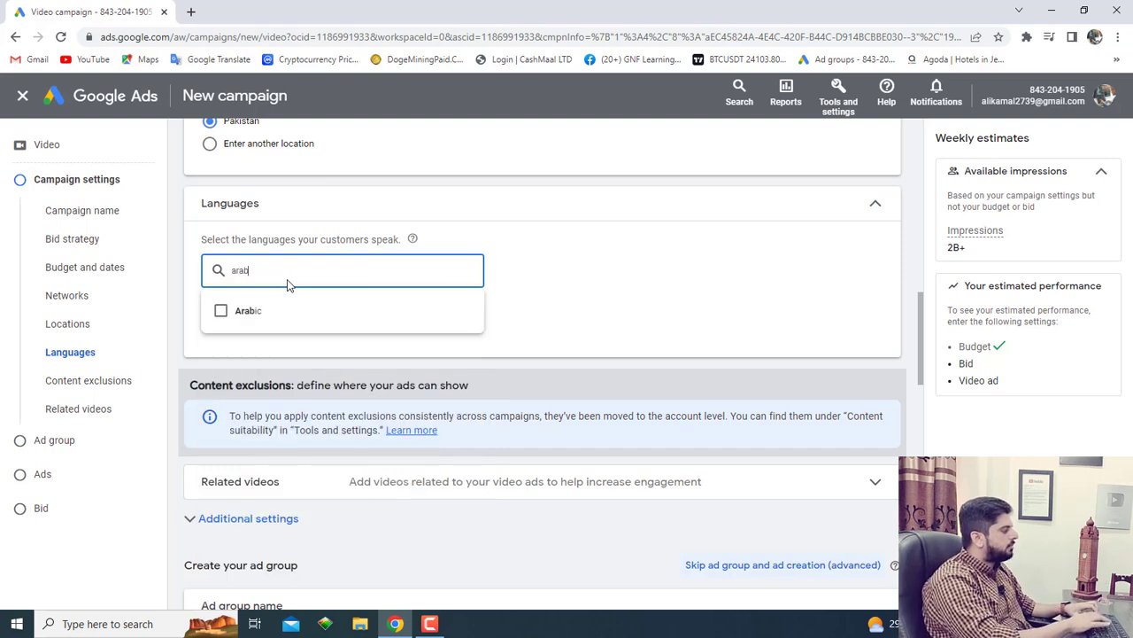
key("BackSpace")
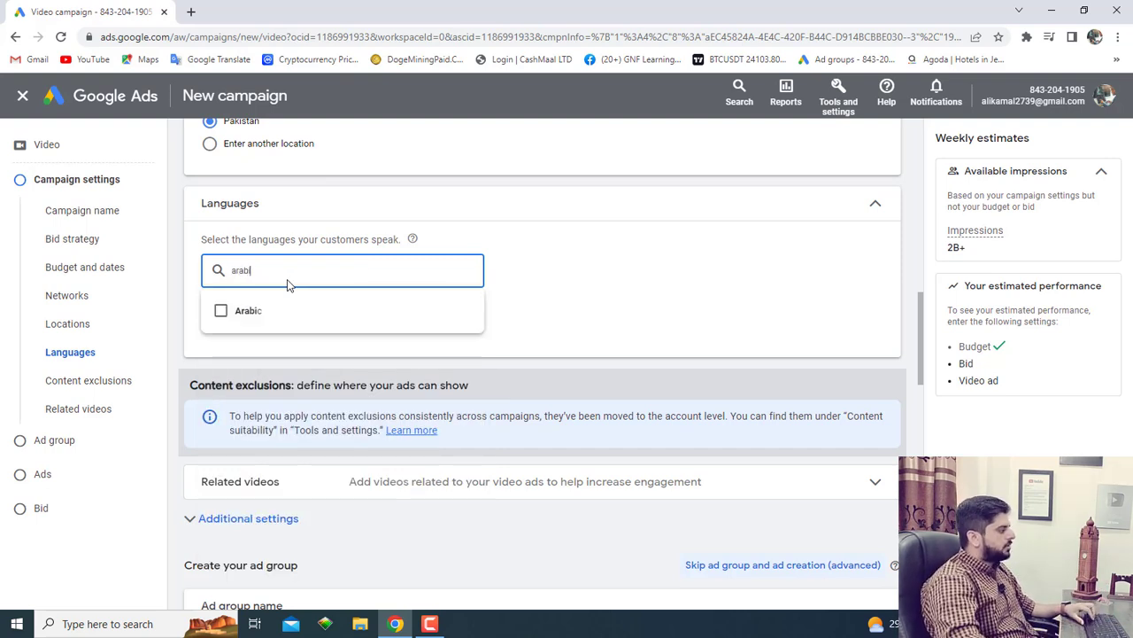
left_click(221, 311)
left_click(523, 305)
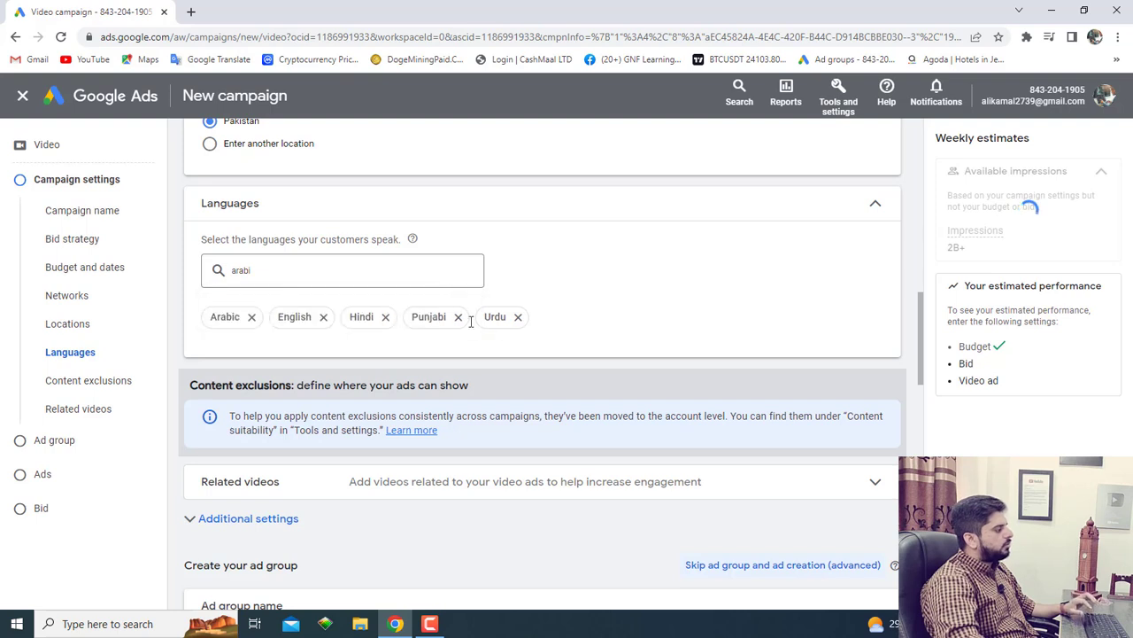
left_click(252, 317)
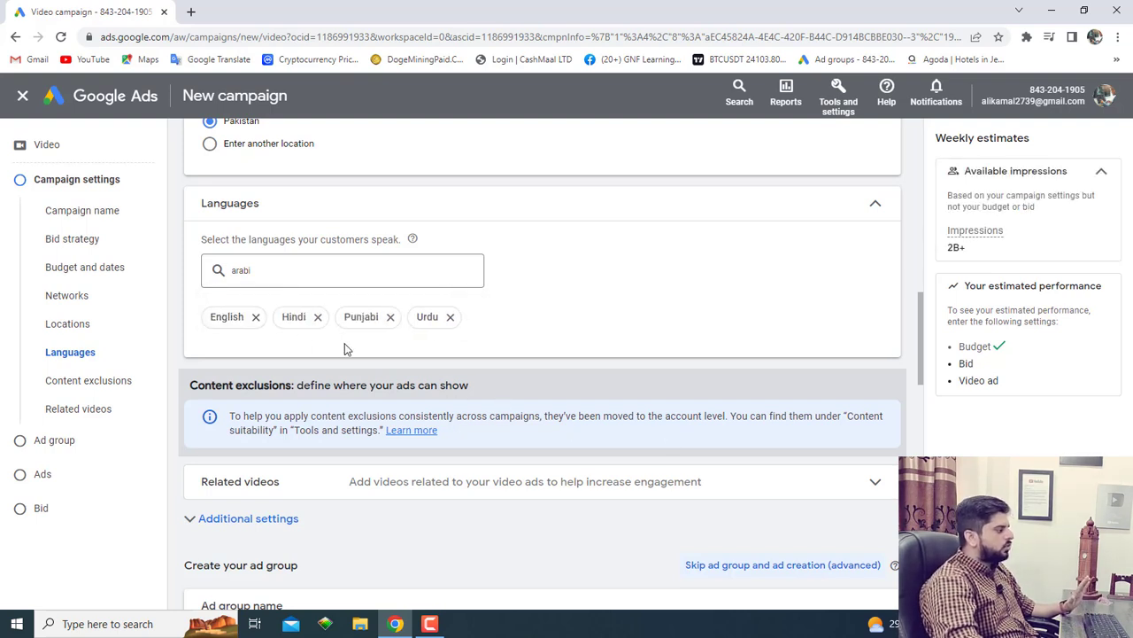
Step: Expand the related videos section and open the form for adding videos related to the ad
scroll(344, 342, "down", 2)
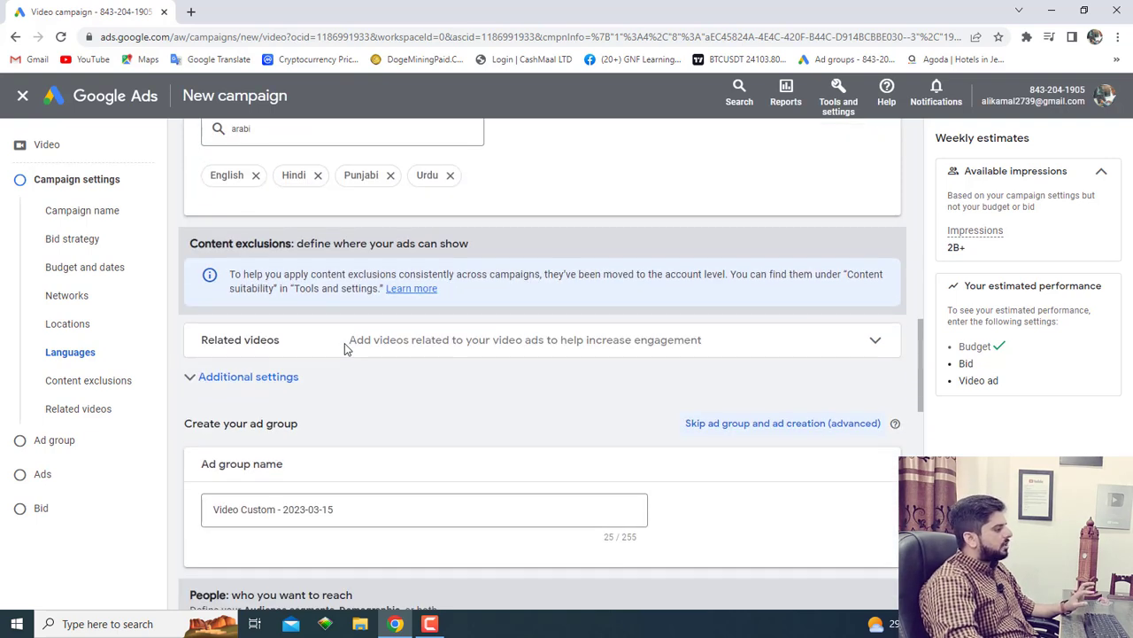
left_click(298, 337)
scroll(680, 354, "down", 1)
left_click(266, 339)
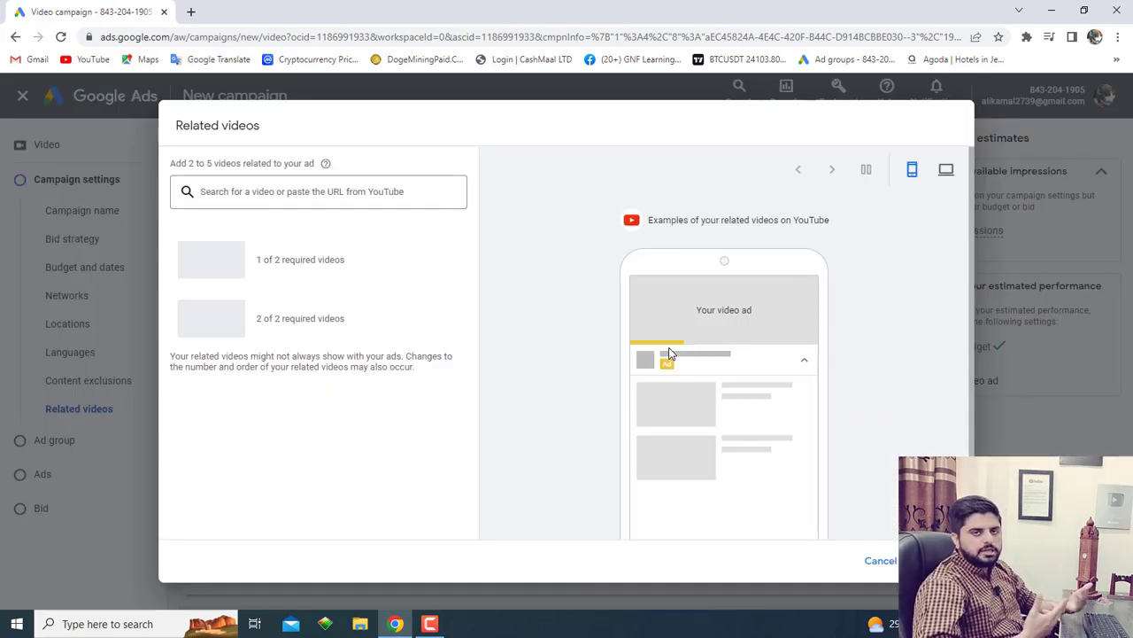
Step: Switch to YouTube in a new browser tab, search for "gnf learning", and open the GNF Learning channel's video lists
left_click(191, 11)
left_click(335, 12)
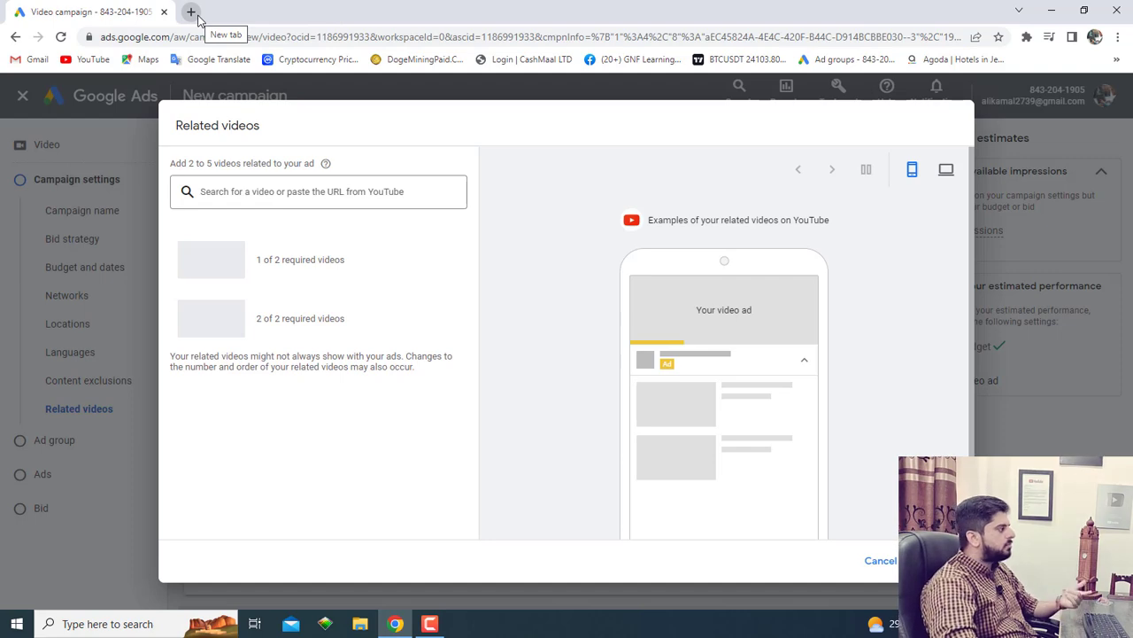
left_click(191, 13)
left_click(91, 59)
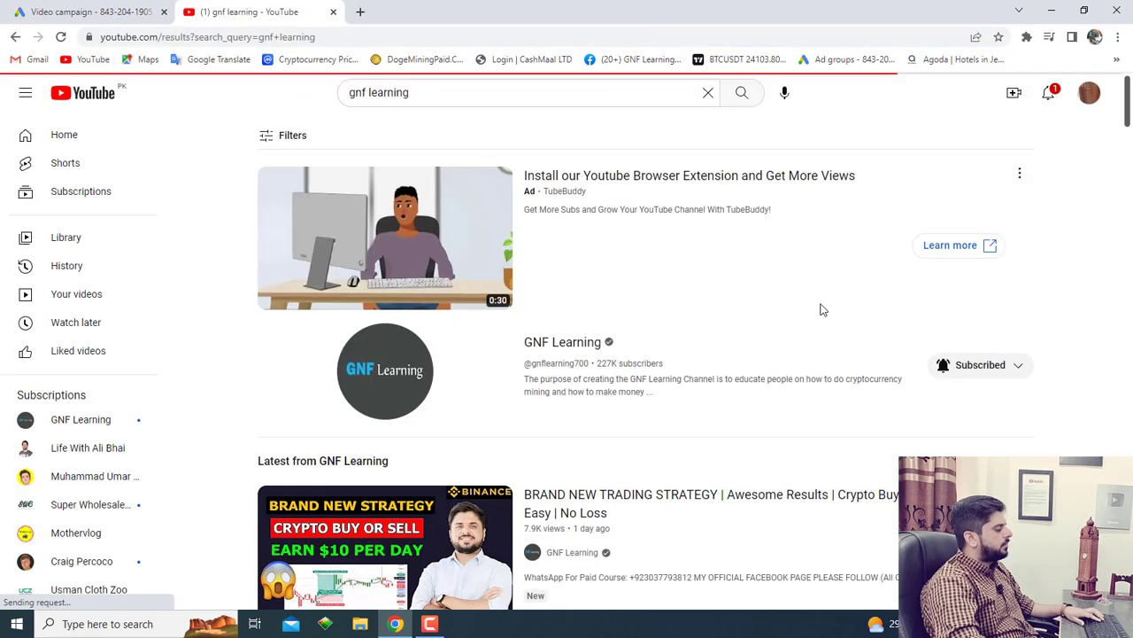
left_click(820, 309)
scroll(891, 331, "down", 2)
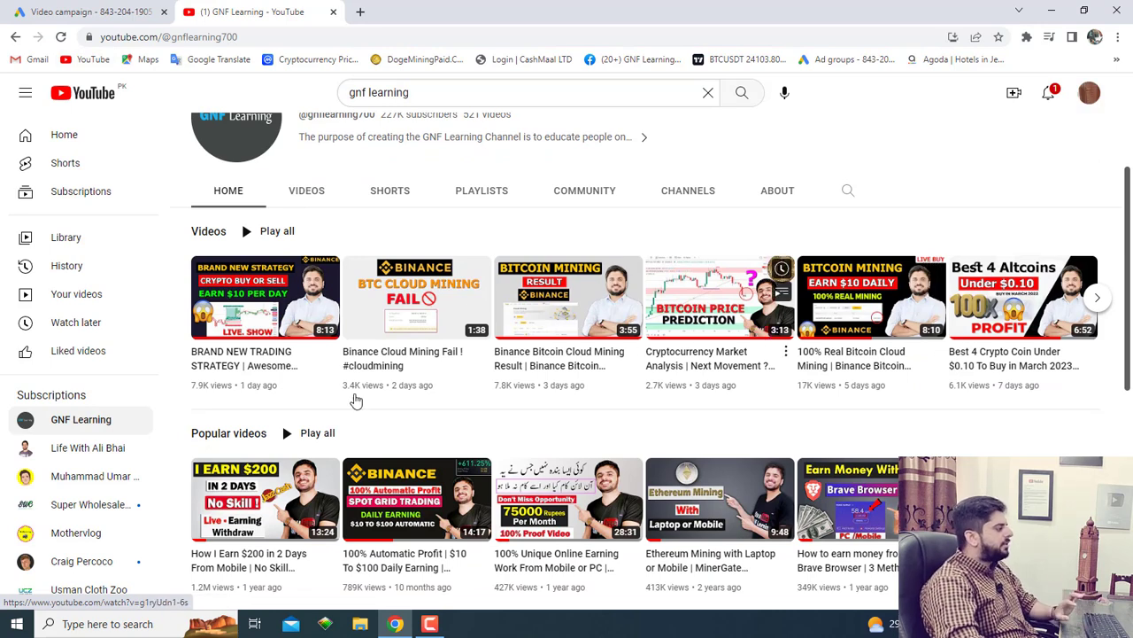
Step: Copy the link of GNF Learning's "Binance Cloud Mining Fail" video and add it to the campaign's related videos in Google Ads
right_click(399, 289)
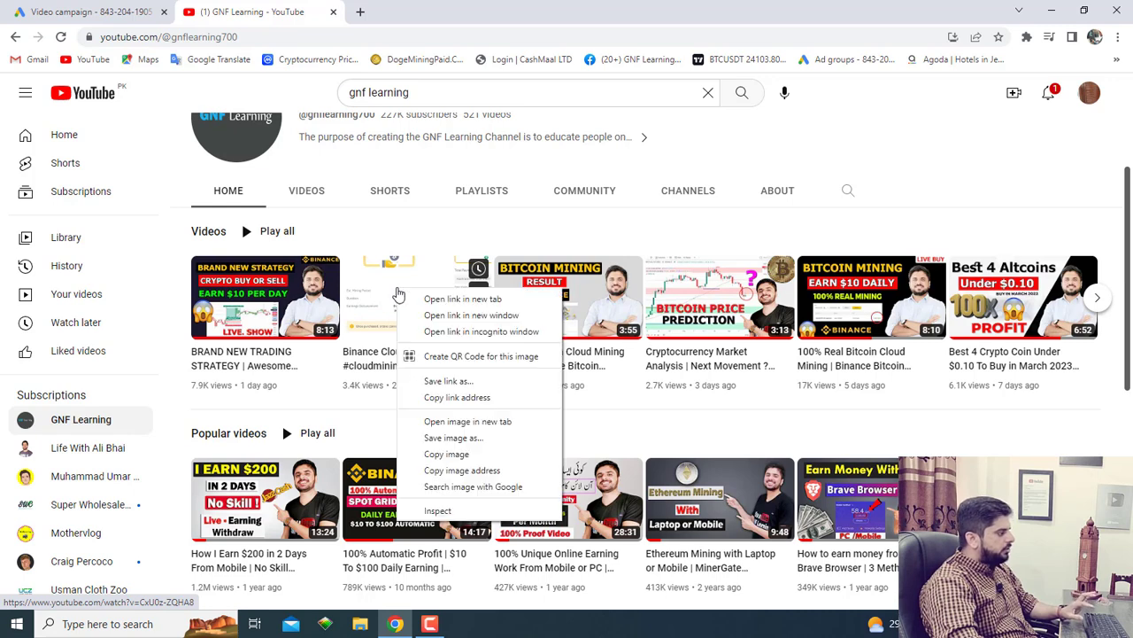
left_click(457, 398)
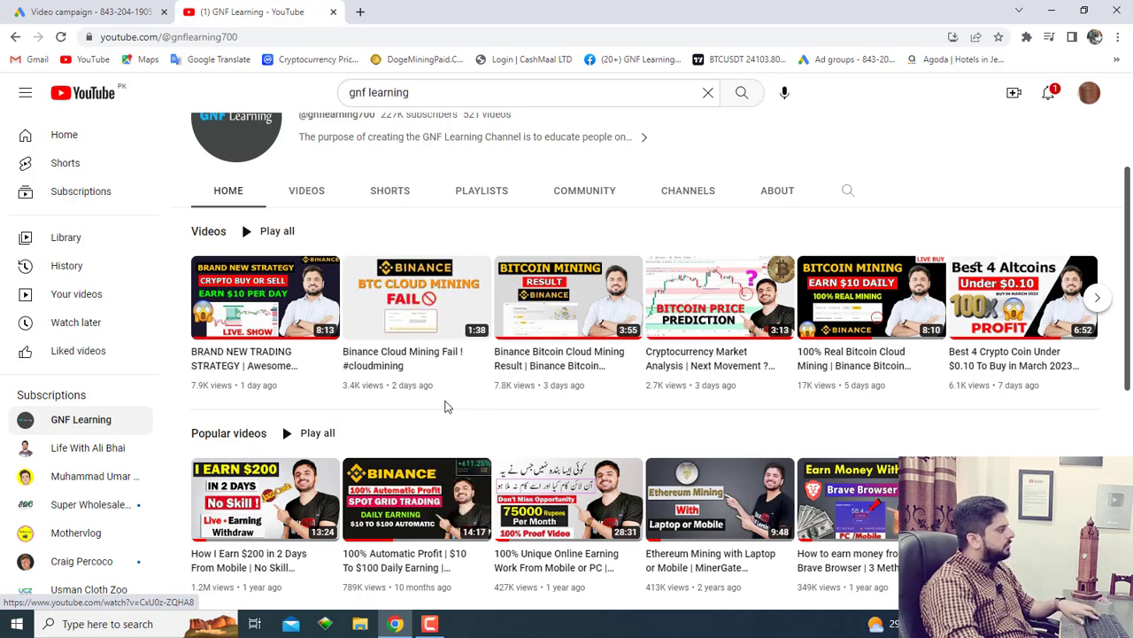
left_click(88, 11)
left_click(245, 200)
key("ctrl+v")
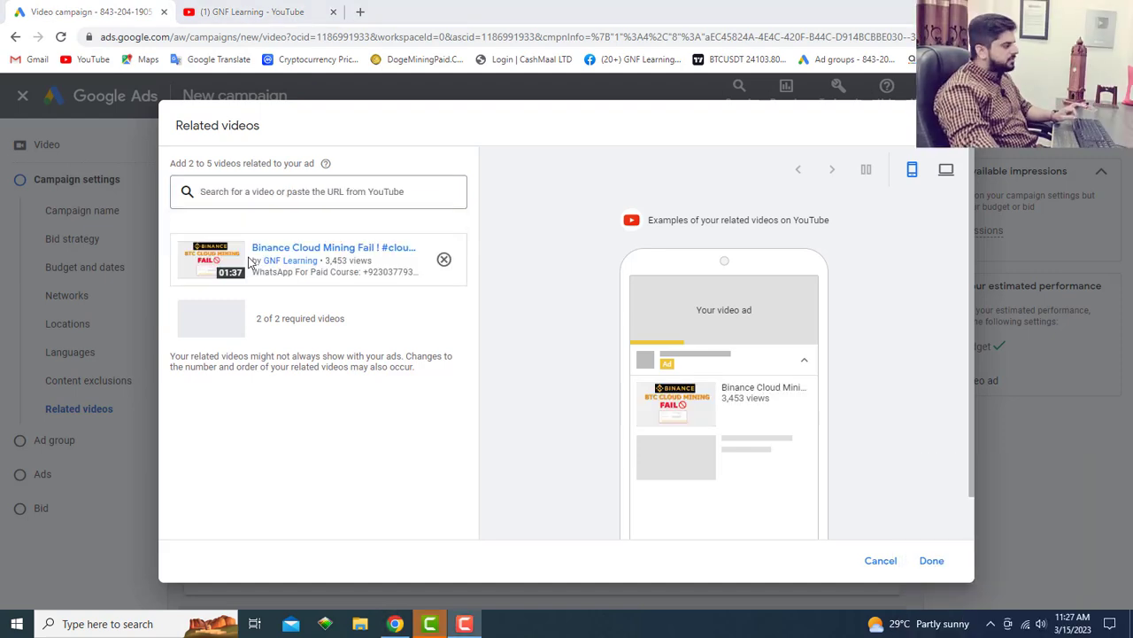
Step: Copy the link of the "100% Real Bitcoin Cloud Mining" video from YouTube, add it as the second related video and save the selection
left_click(248, 12)
right_click(847, 285)
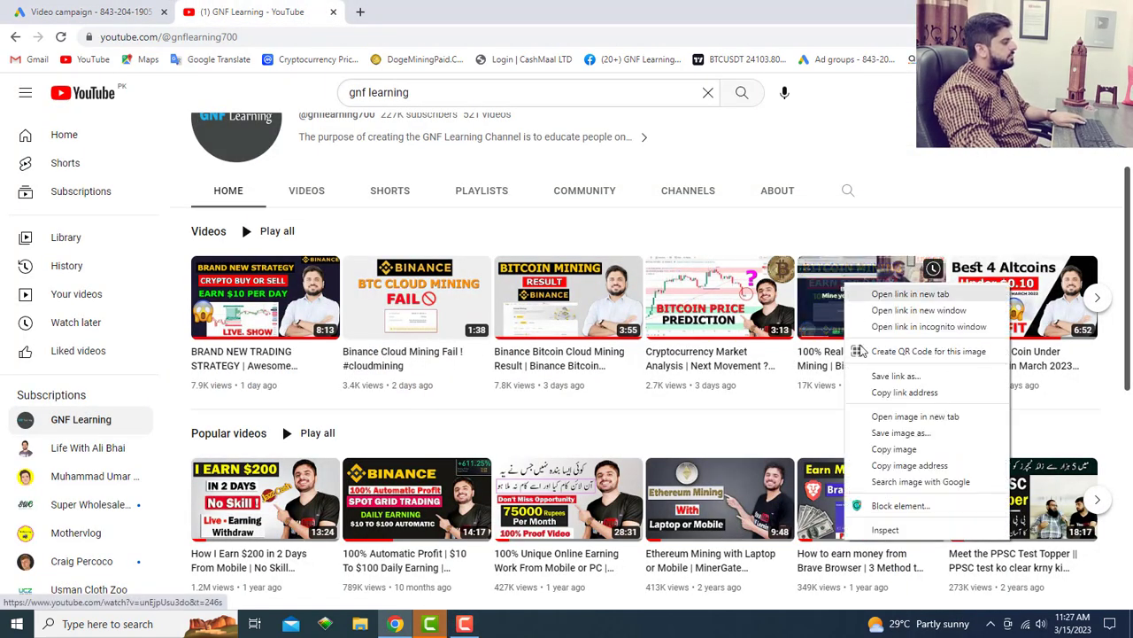
left_click(904, 392)
left_click(88, 11)
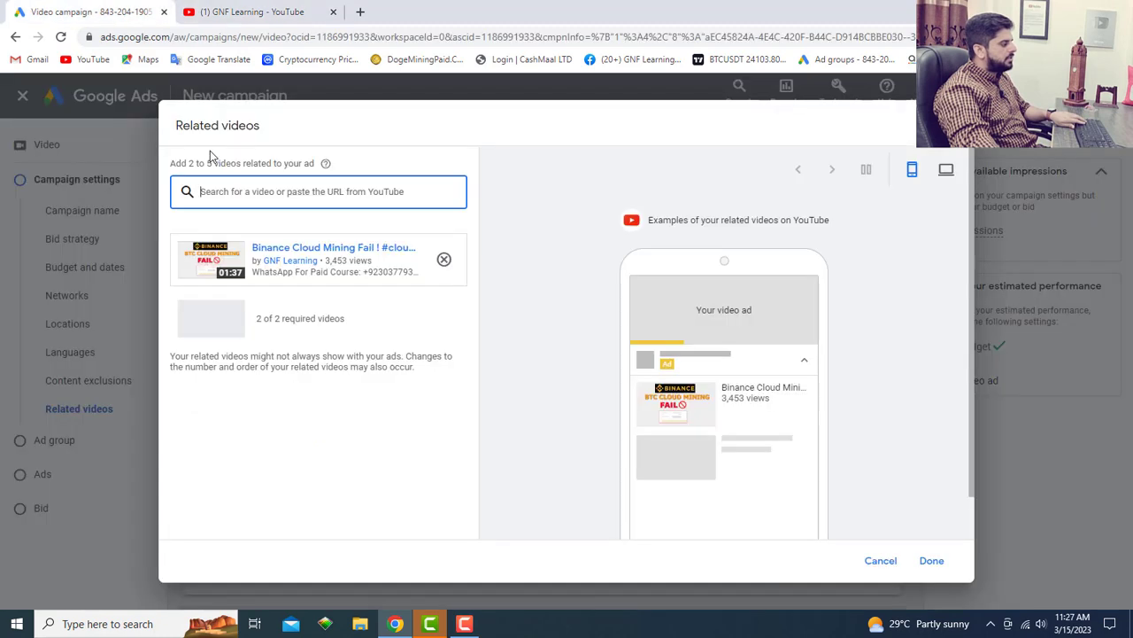
key("ctrl+v")
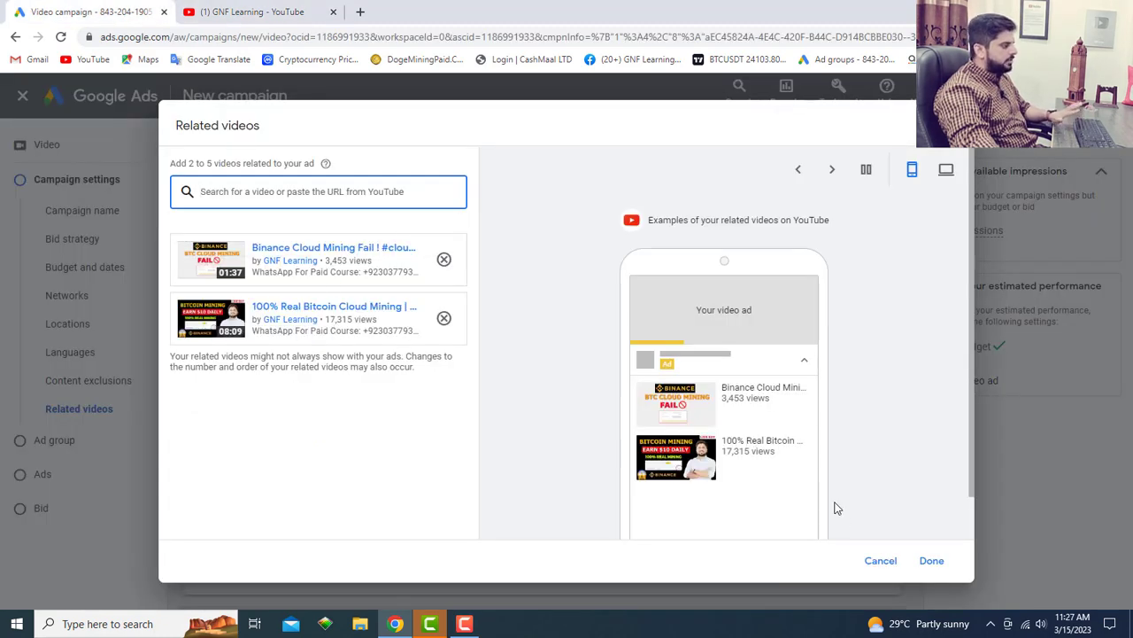
left_click(939, 563)
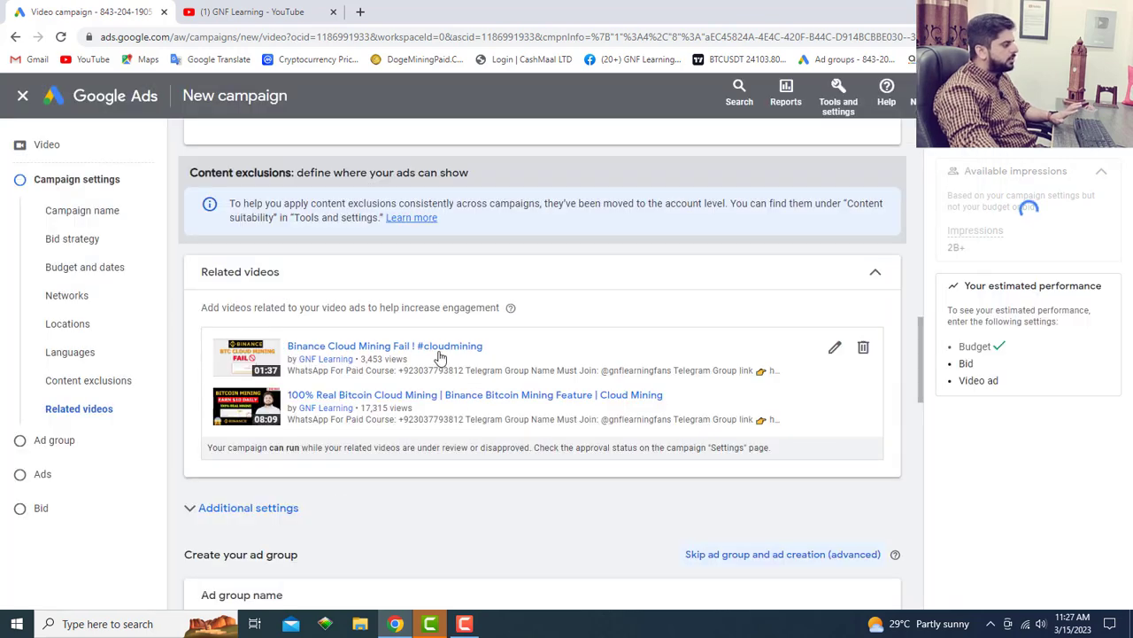
Step: In the additional settings, set specific device targeting to computers and mobile phones only, excluding tablets and TV screens
scroll(425, 355, "down", 3)
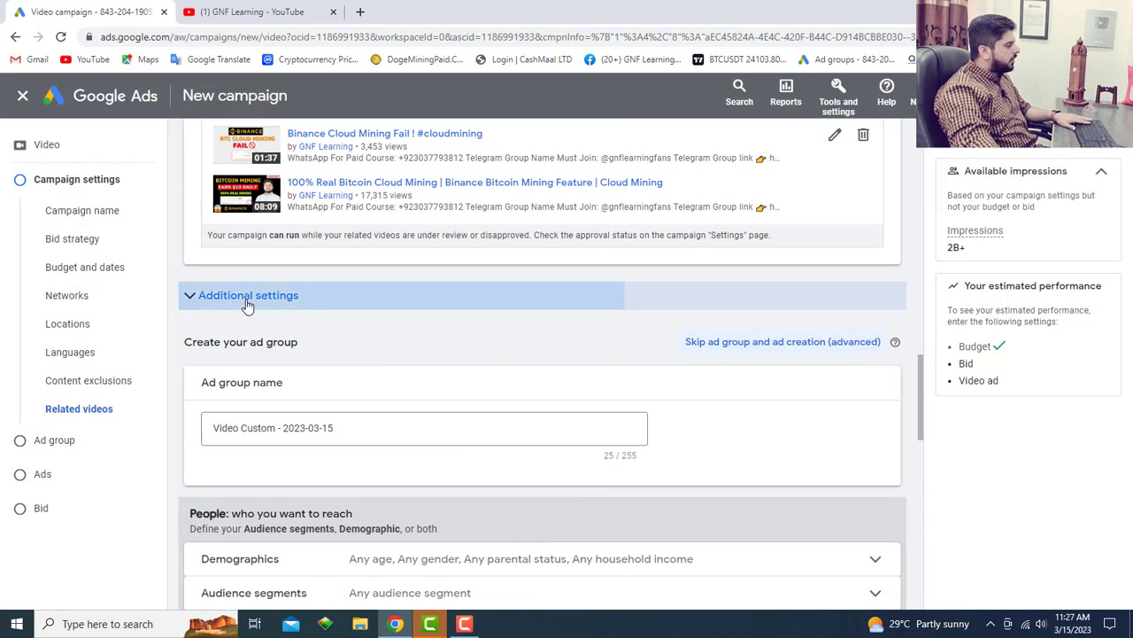
left_click(247, 305)
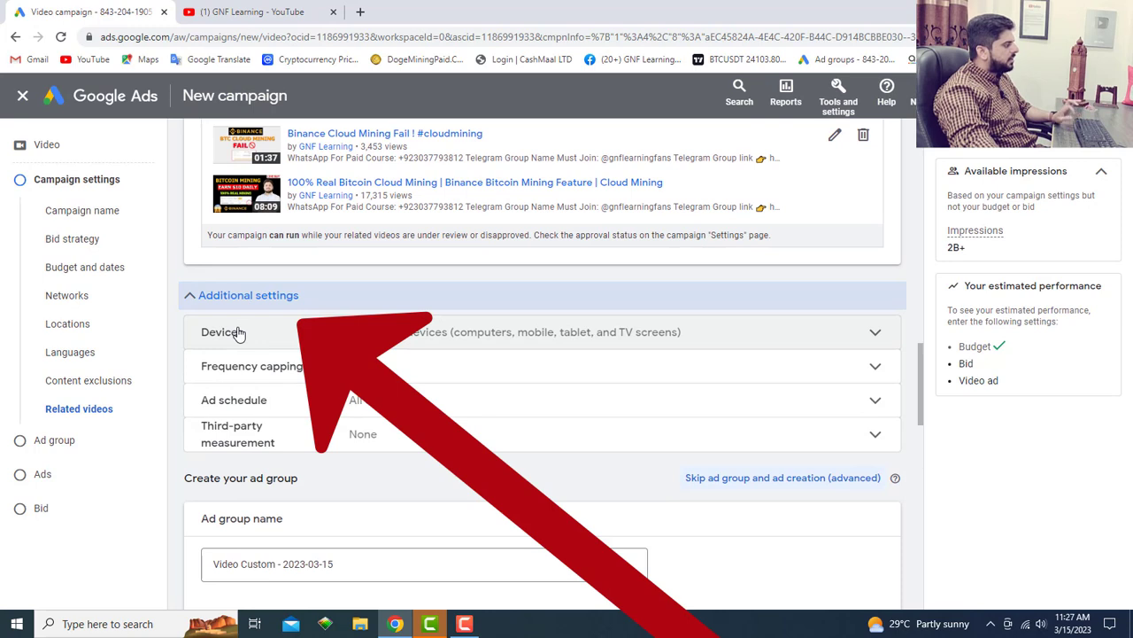
left_click(237, 332)
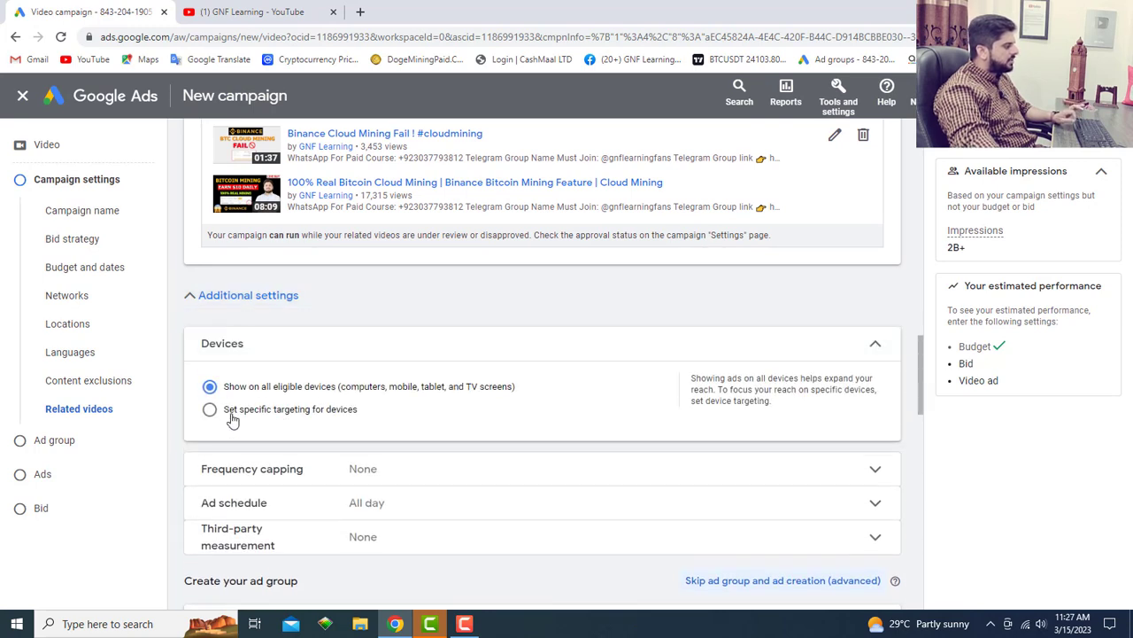
left_click(299, 410)
scroll(372, 423, "down", 1)
scroll(372, 423, "down", 1)
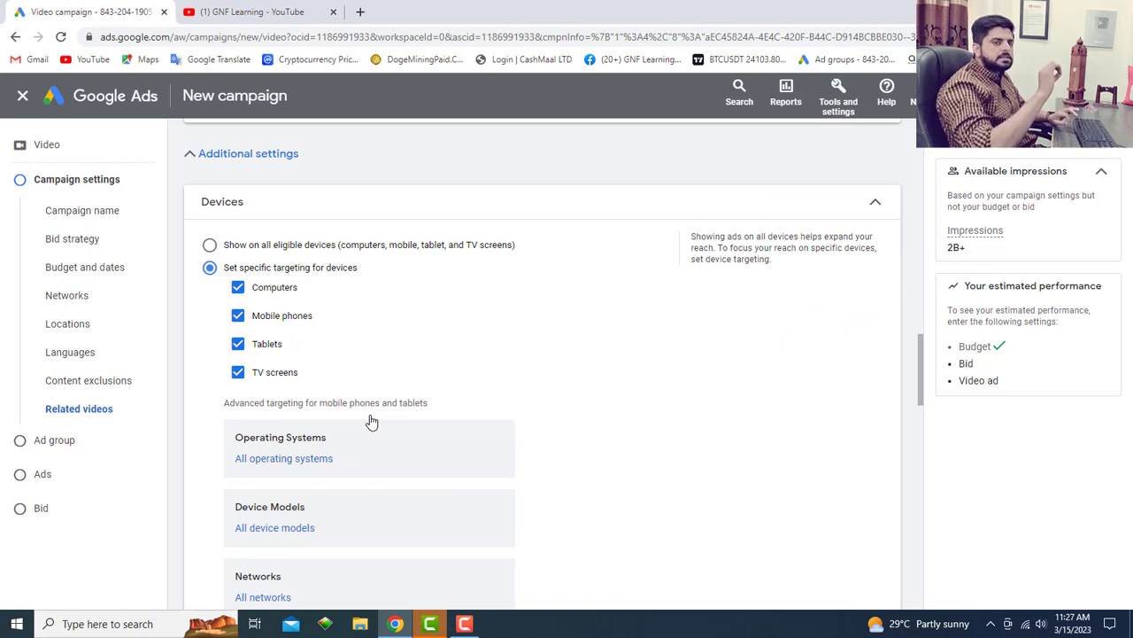
left_click(238, 372)
left_click(238, 344)
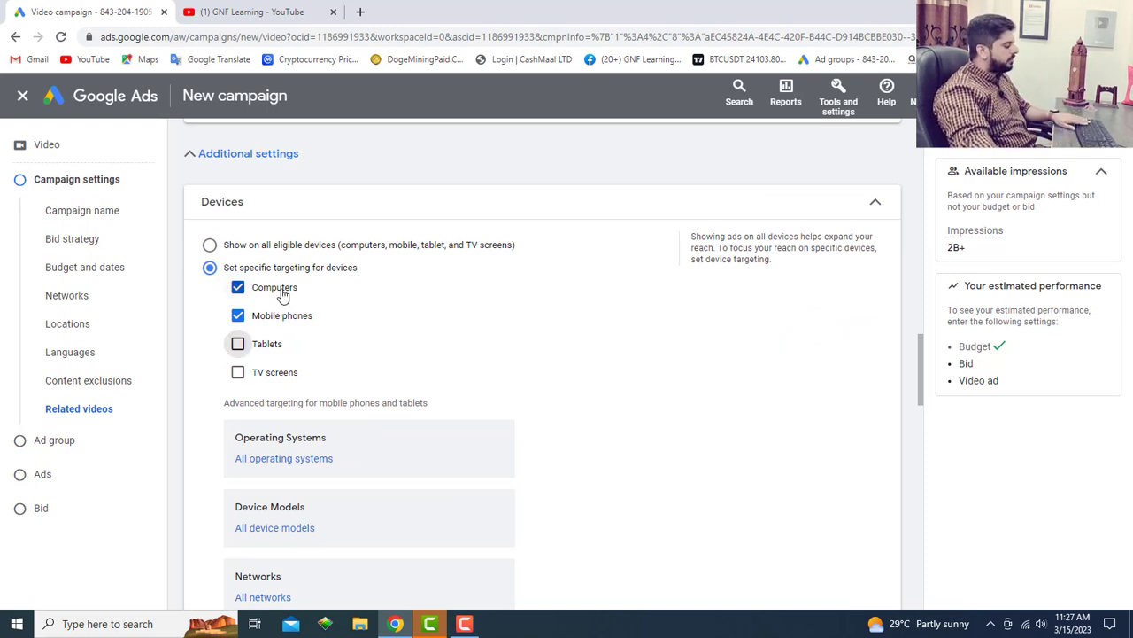
left_click(855, 212)
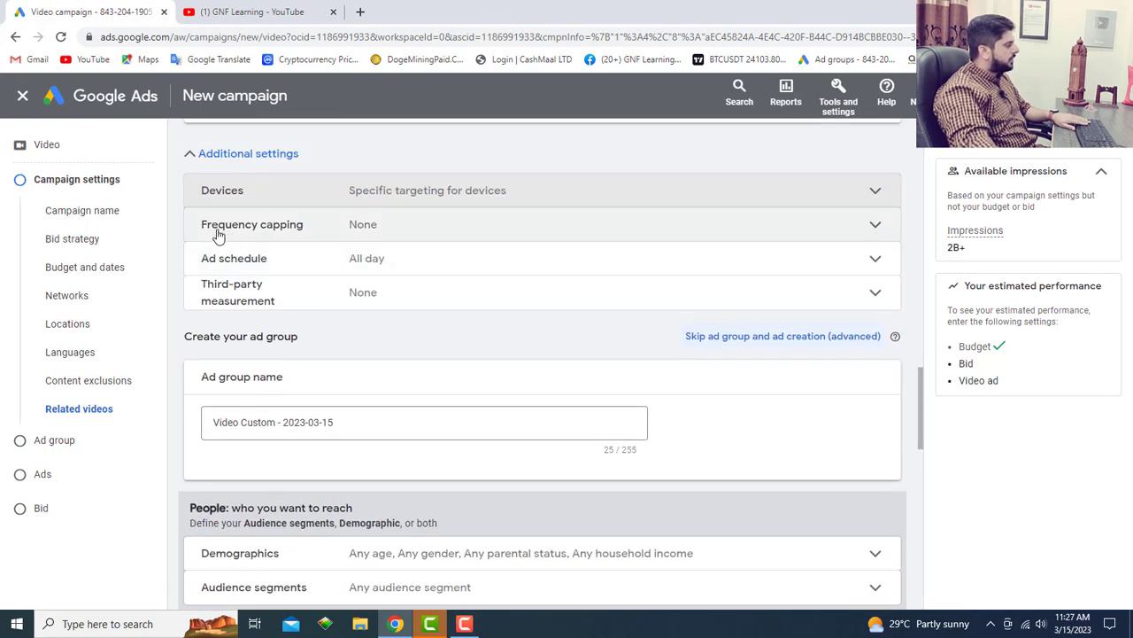
Step: Cap the campaign's impression frequency at 2 per day for each user
left_click(279, 232)
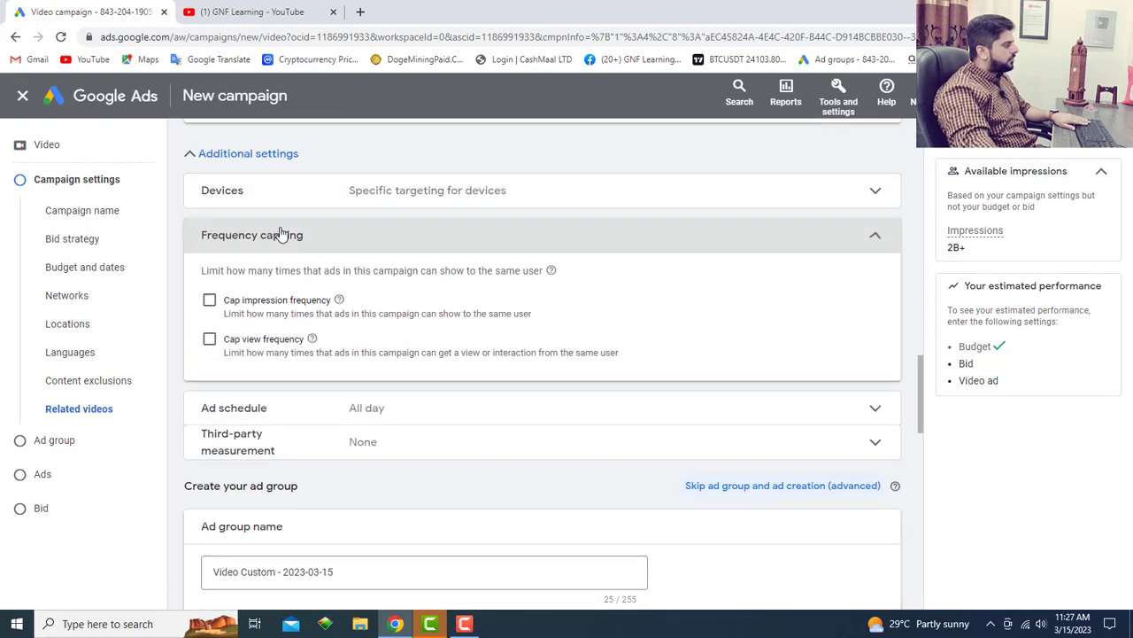
left_click(213, 303)
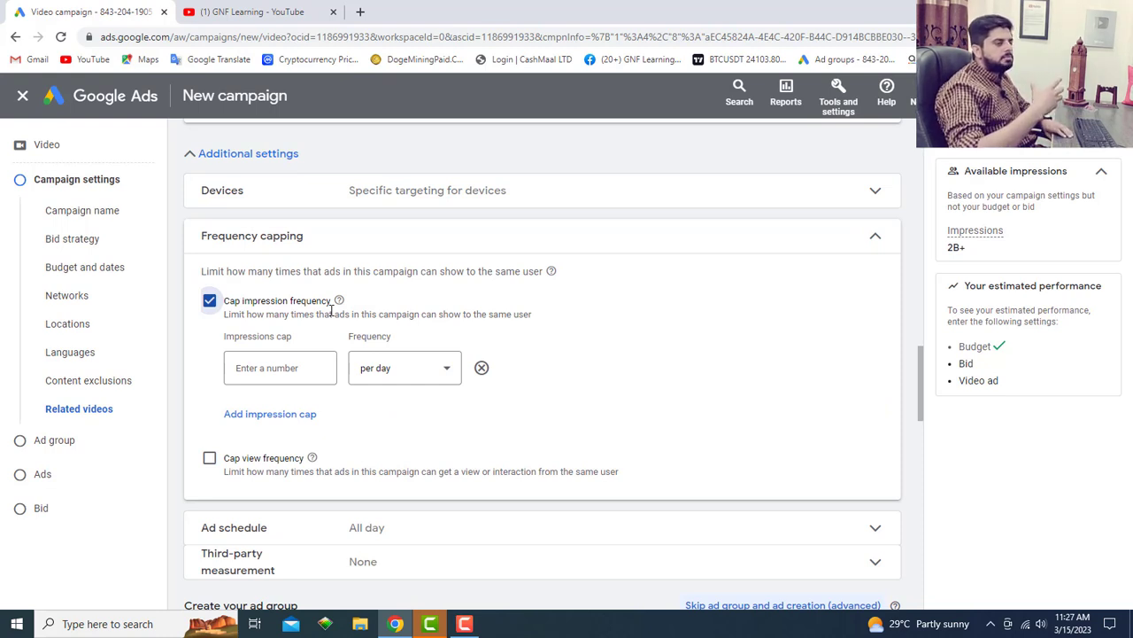
left_click(275, 383)
type("2")
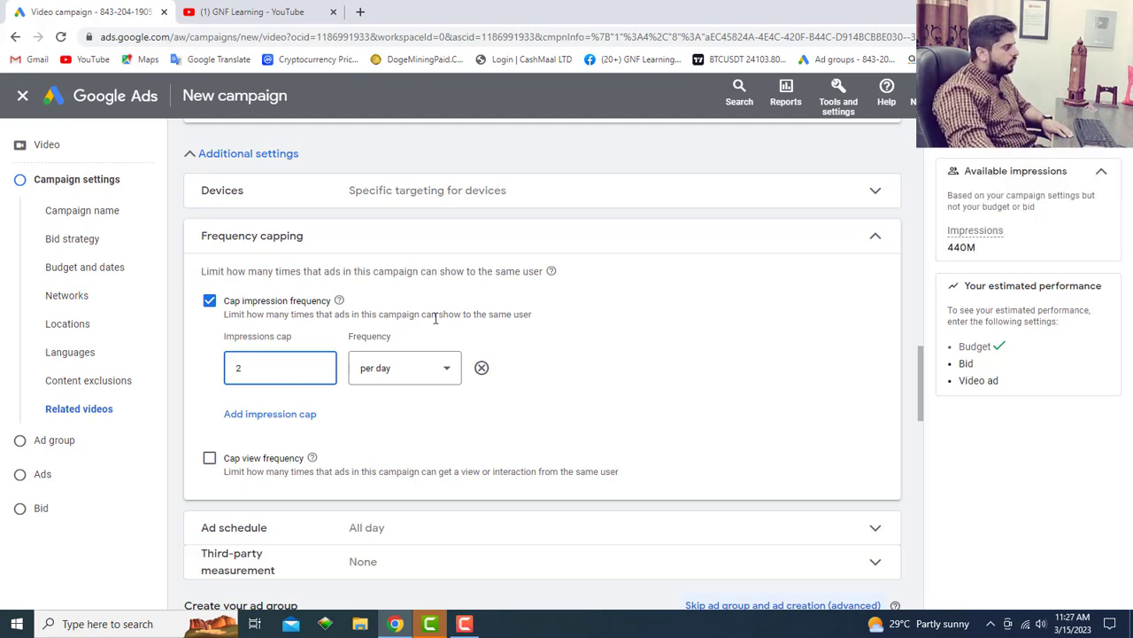
left_click(859, 237)
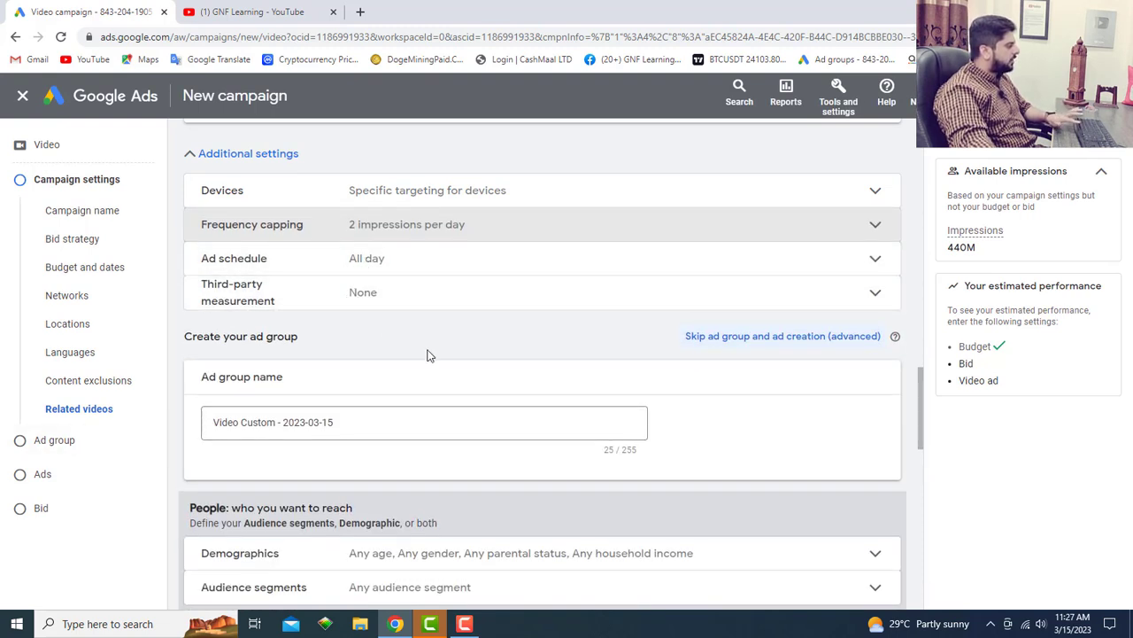
scroll(398, 345, "down", 1)
left_click_drag(303, 310, 202, 304)
left_click(203, 329)
Step: Exclude ages 55 - 64, 65+ and Unknown, plus unknown parental status and unknown gender, from the ad group's demographics
scroll(363, 376, "down", 2)
scroll(364, 377, "down", 1)
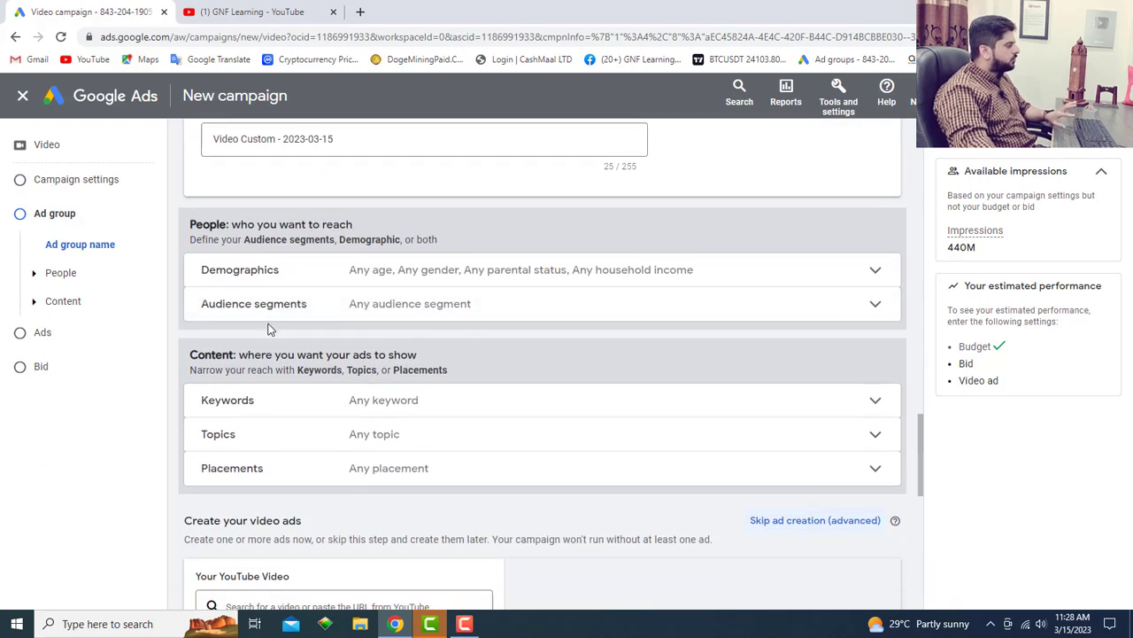
left_click(292, 285)
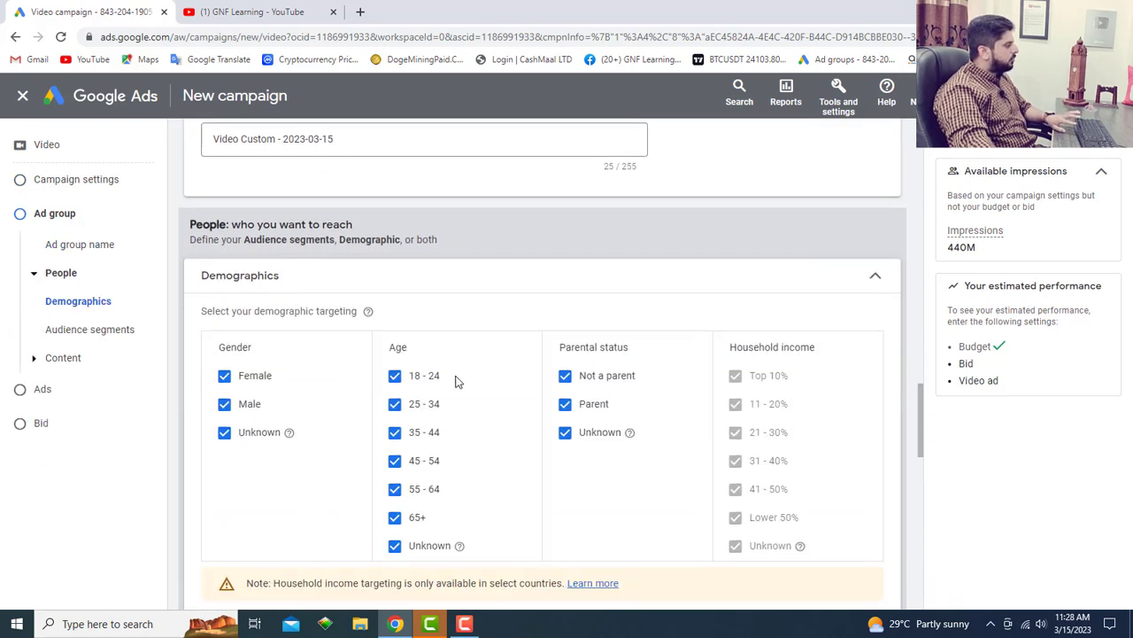
scroll(458, 383, "down", 1)
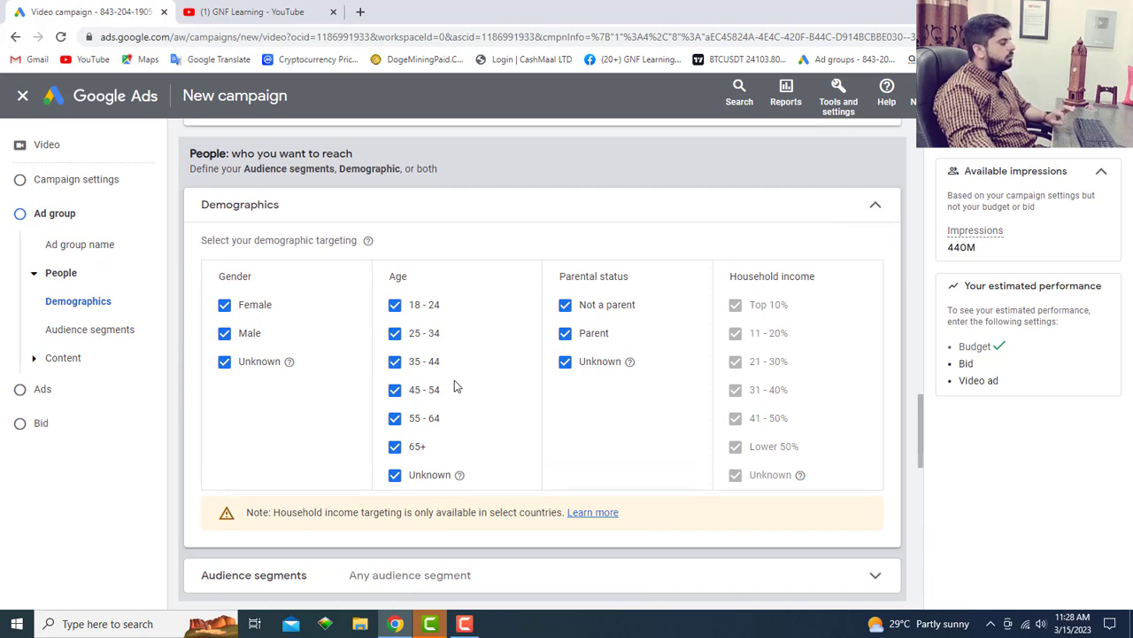
left_click(394, 475)
left_click(395, 446)
left_click(395, 418)
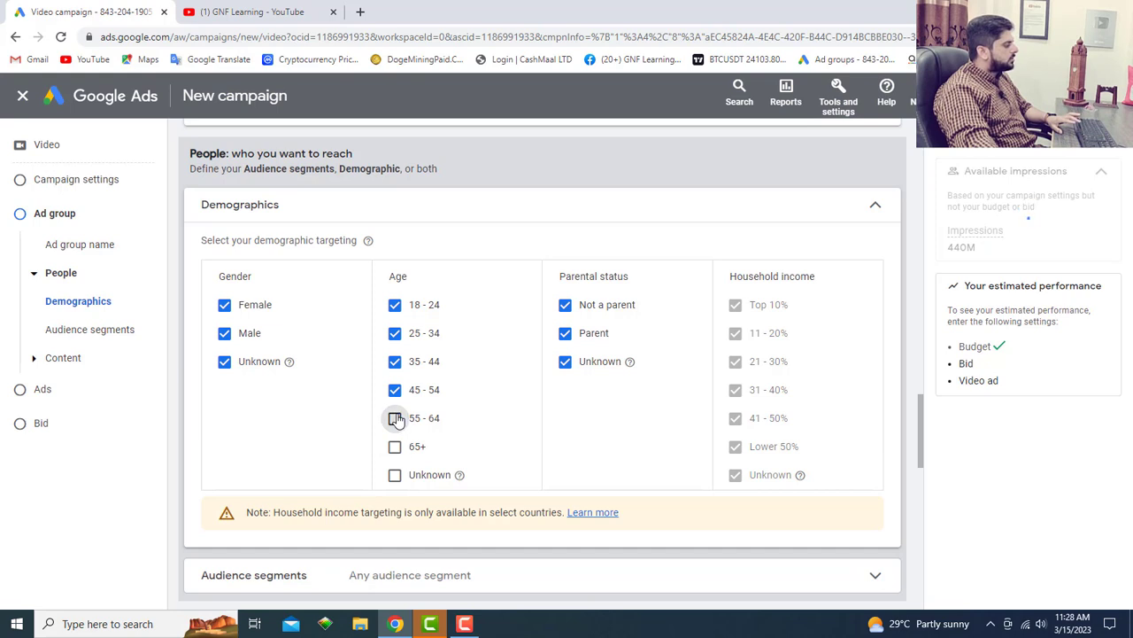
left_click(565, 362)
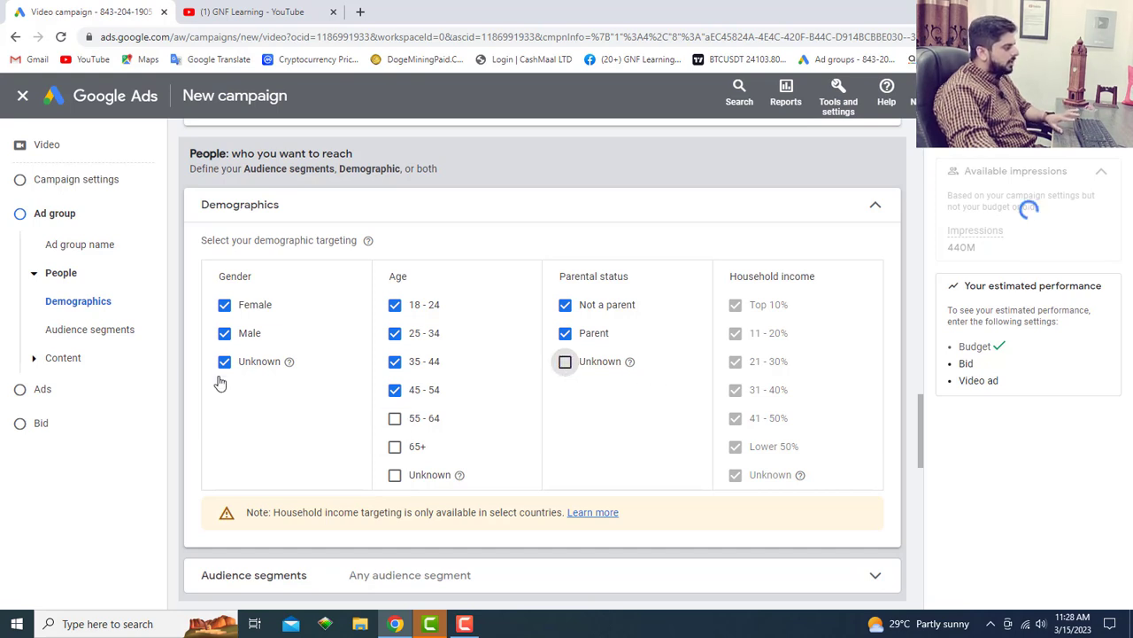
left_click(224, 362)
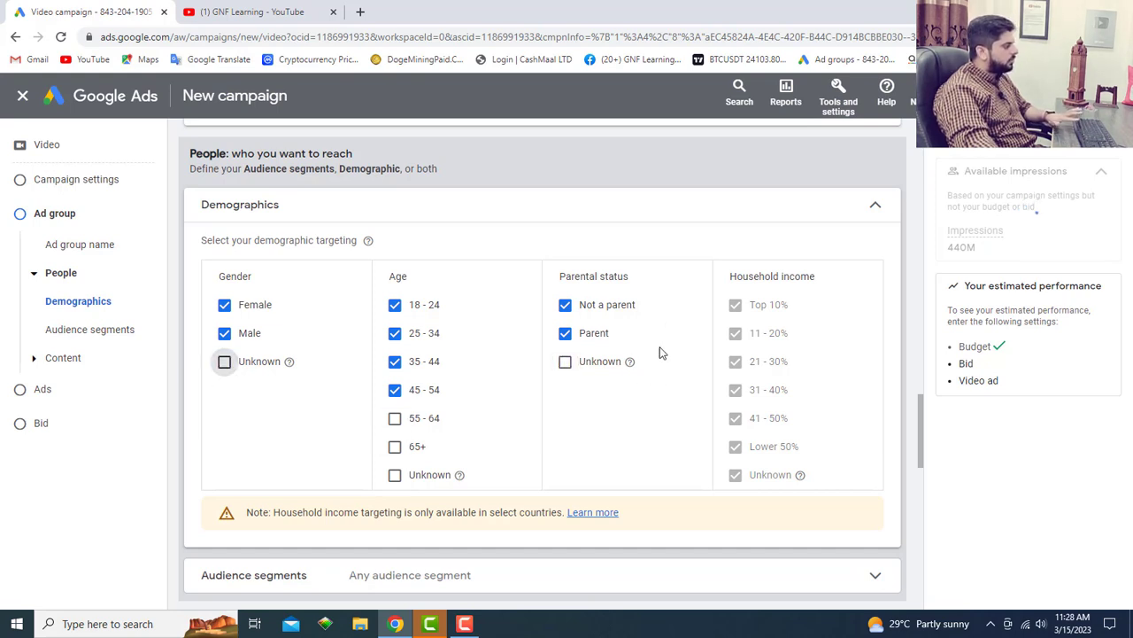
left_click(893, 223)
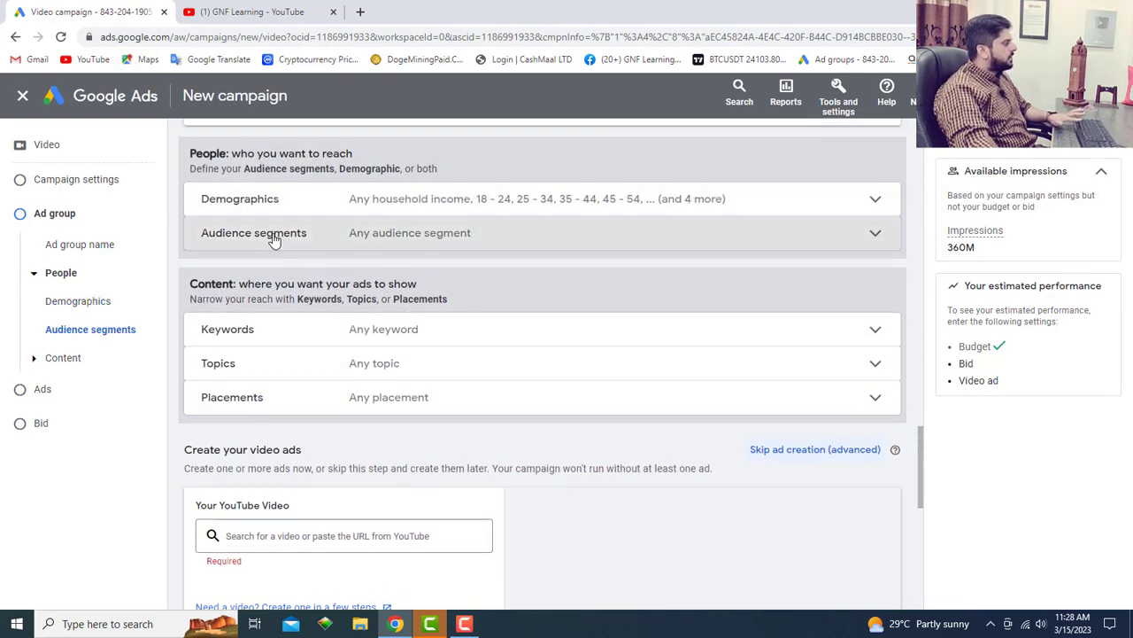
Step: Target the audience segments Freelance Jobs, Work From Home Jobs and Work From Home Jobs in India
left_click(274, 234)
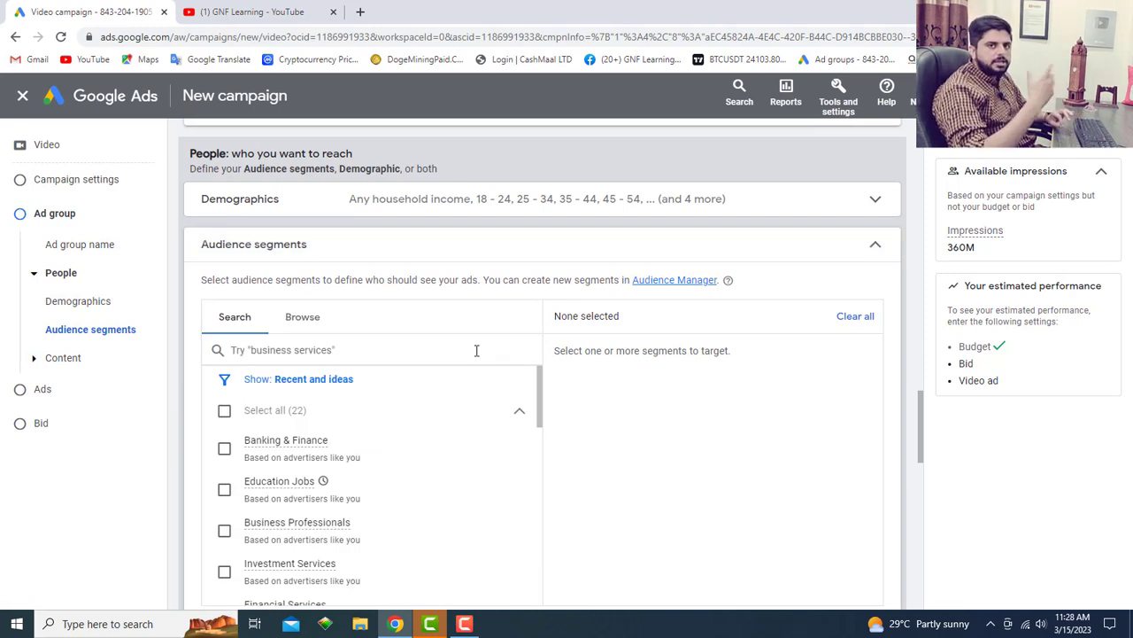
scroll(600, 377, "down", 1)
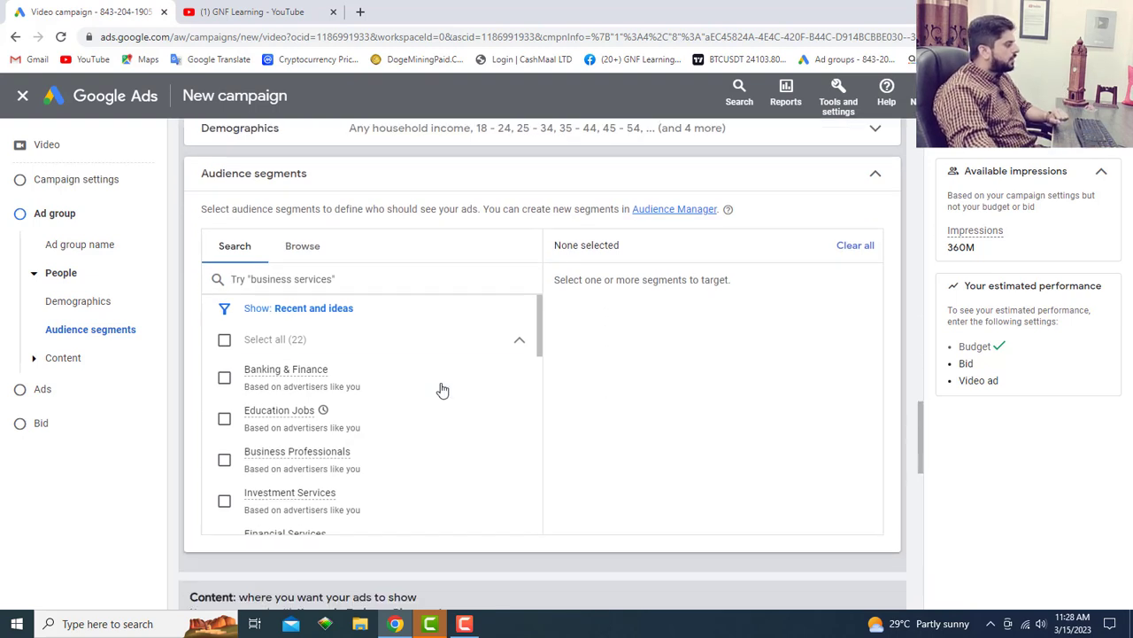
scroll(437, 394, "down", 1)
scroll(439, 396, "down", 8)
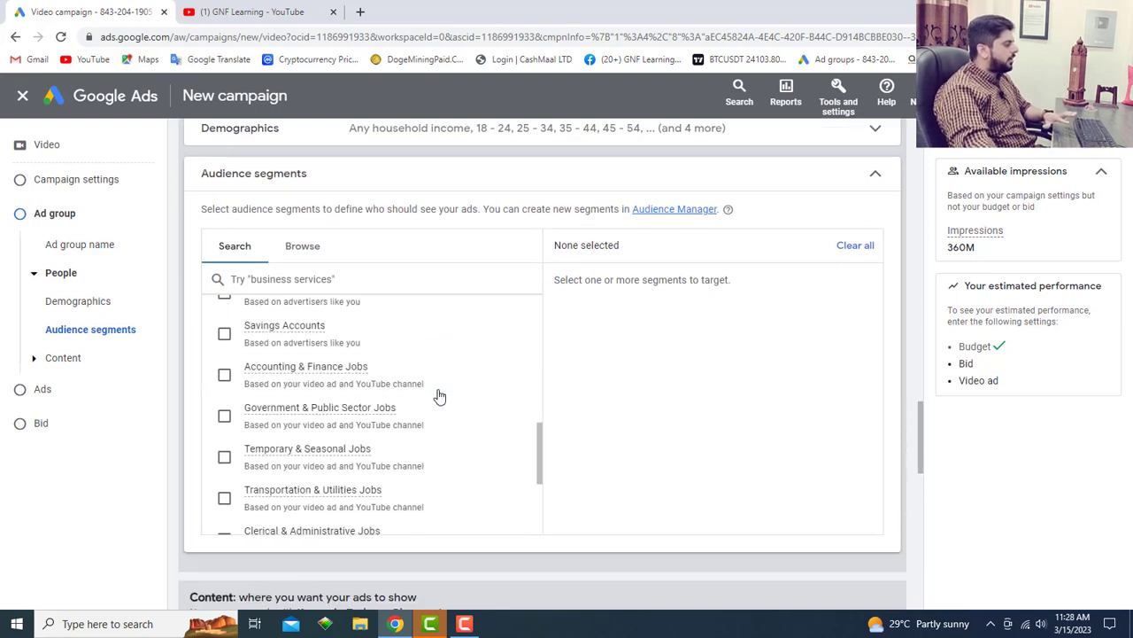
scroll(437, 397, "down", 1)
scroll(435, 397, "up", 2)
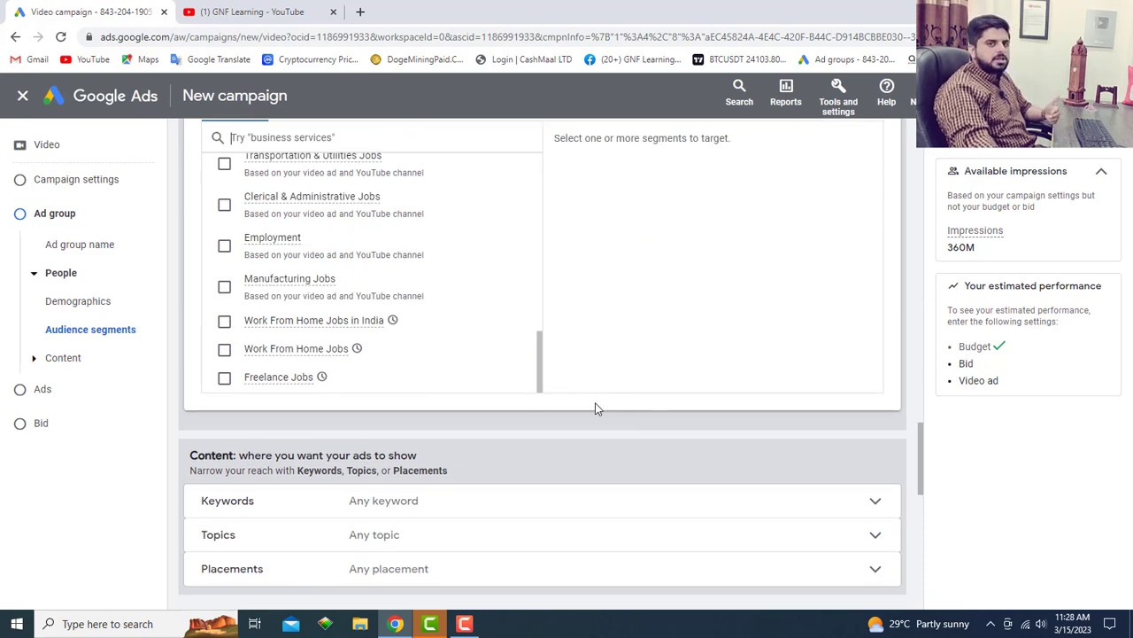
left_click(224, 378)
left_click(224, 350)
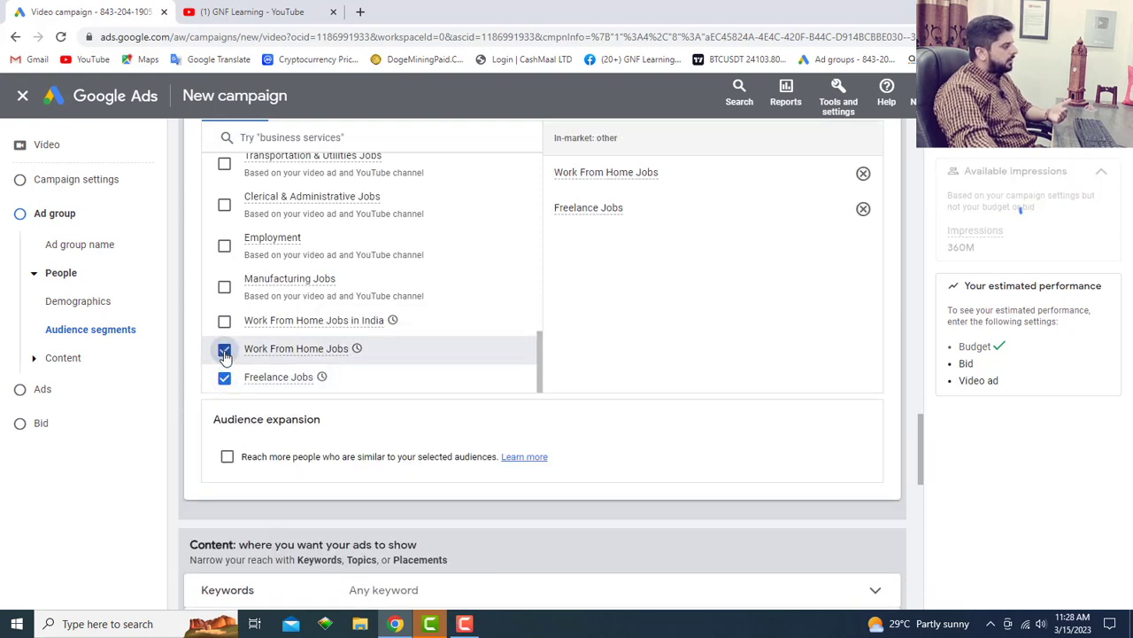
left_click(224, 323)
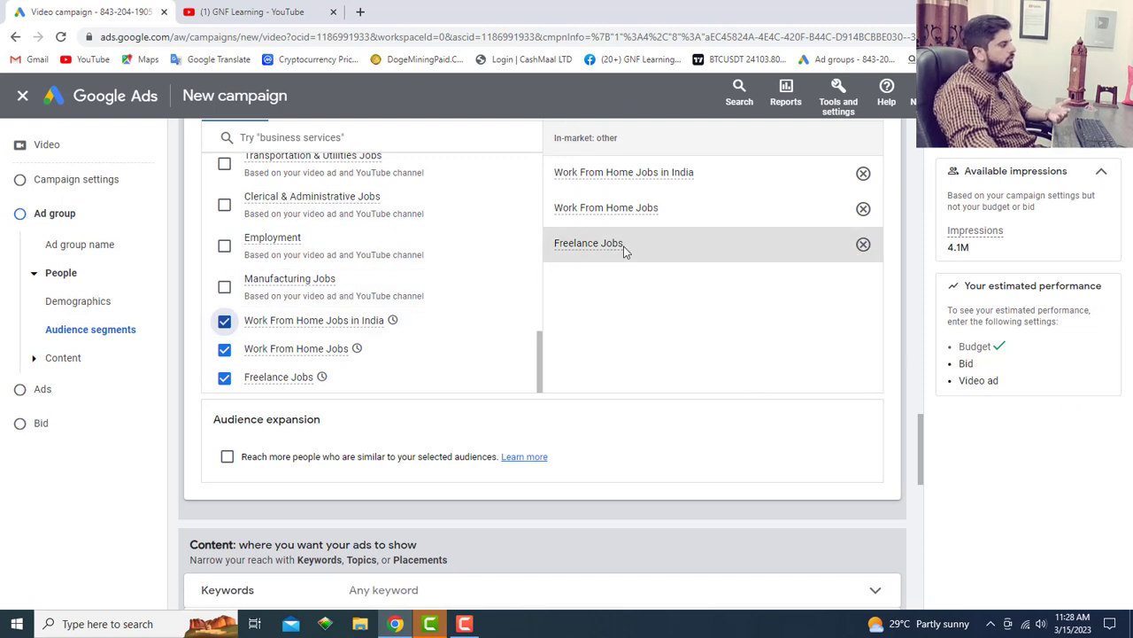
scroll(531, 230, "up", 3)
left_click(305, 139)
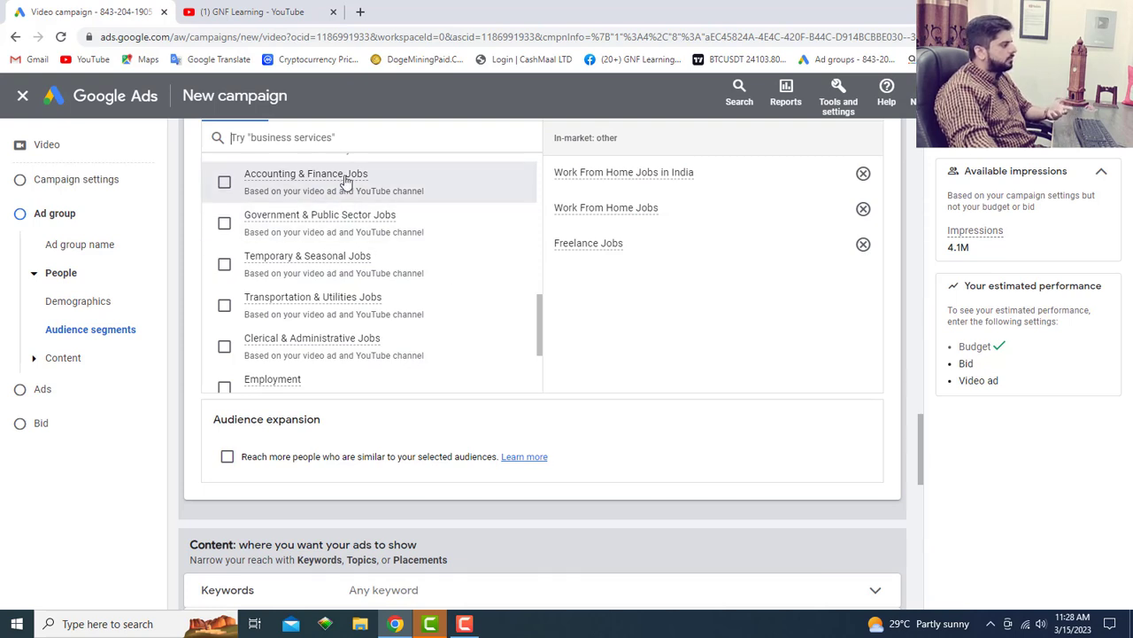
scroll(797, 199, "up", 1)
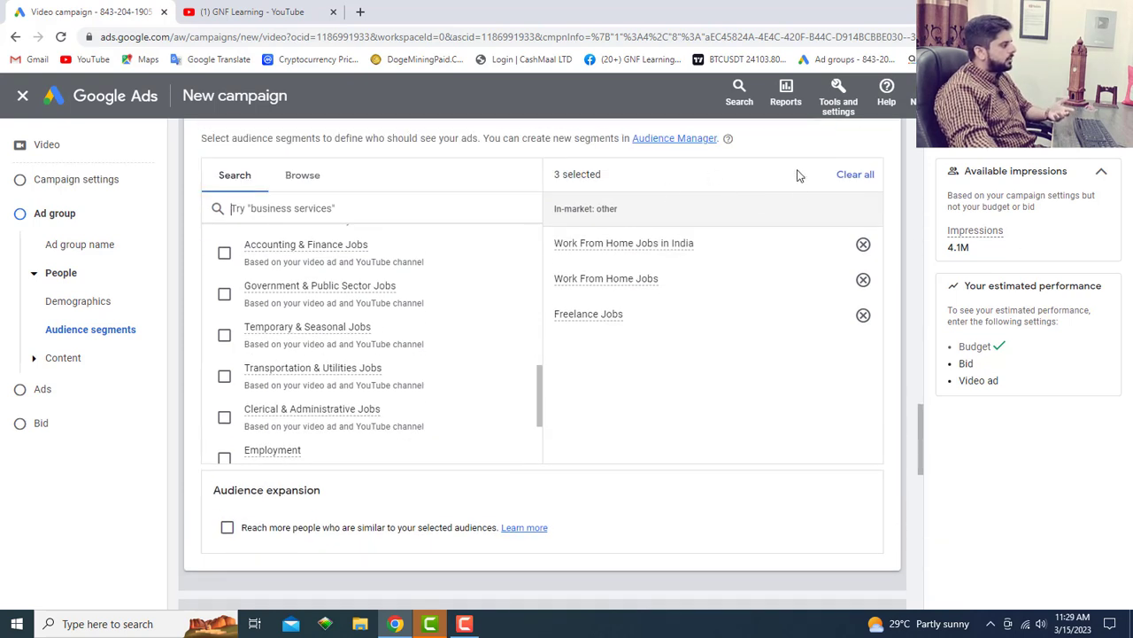
left_click(644, 345)
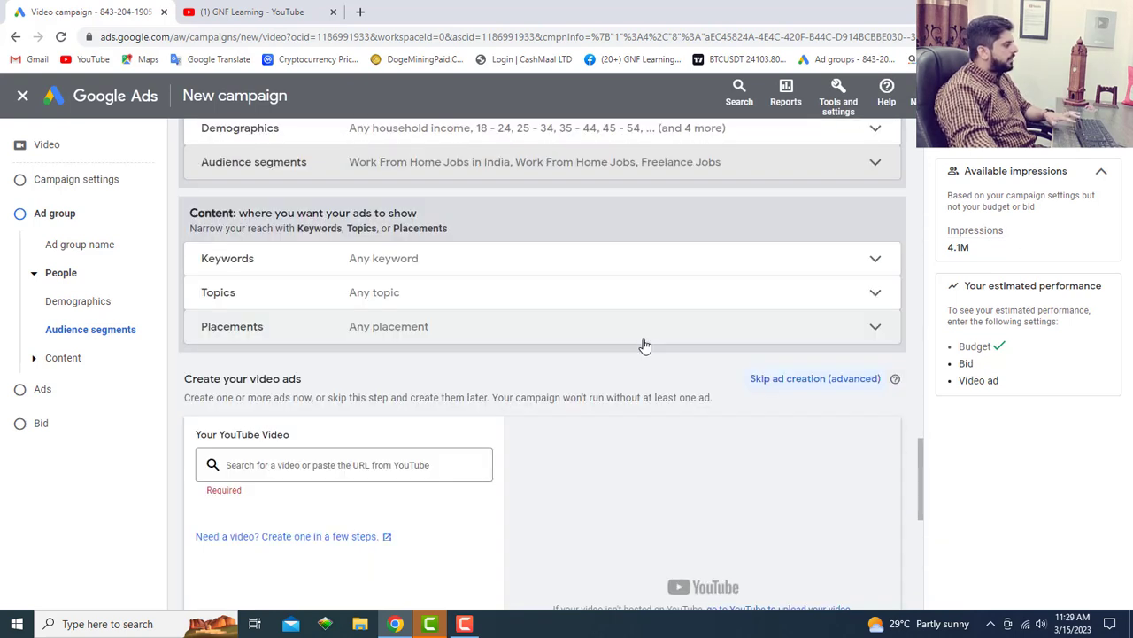
Step: Review the keyword targeting options without adding keywords, and open the topic targeting options
left_click(304, 260)
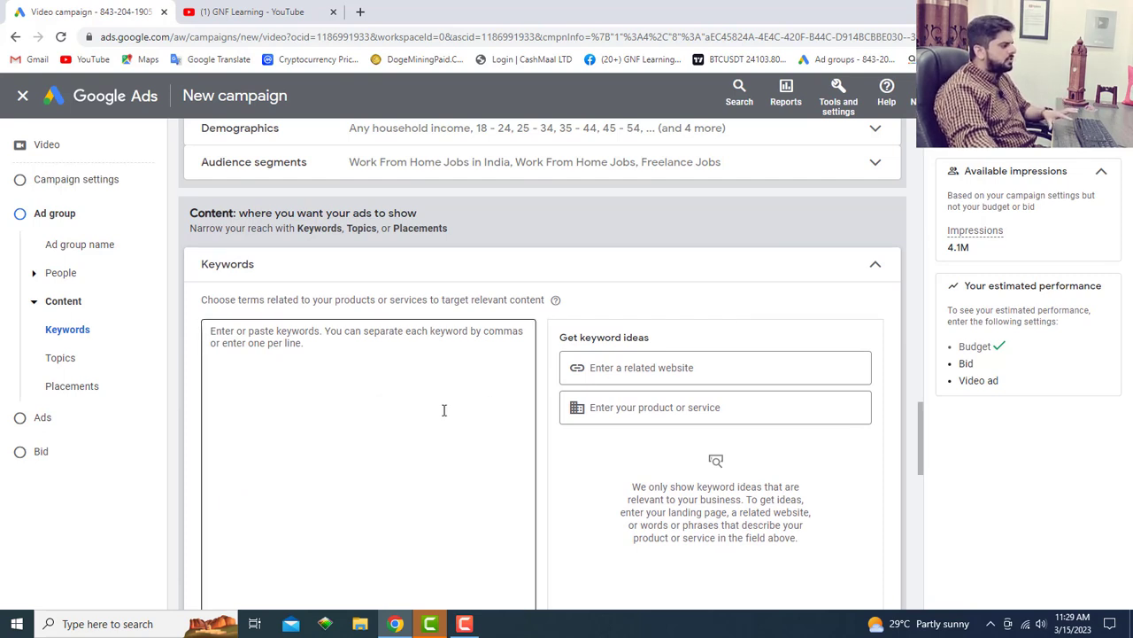
left_click(875, 264)
left_click(336, 234)
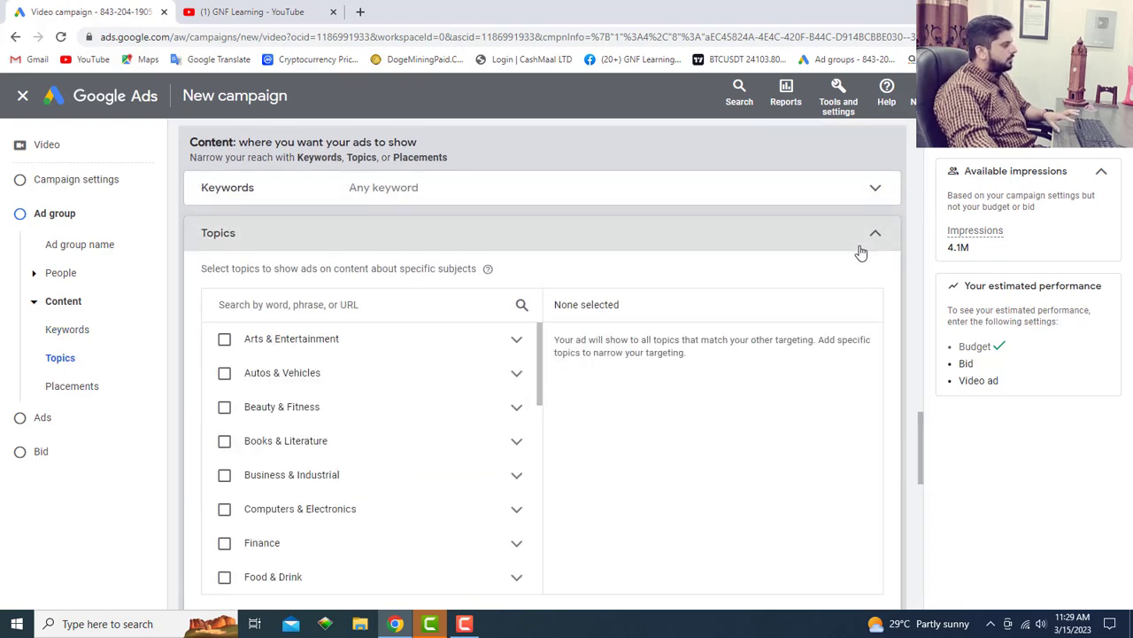
Step: Review the available topic targeting categories without selecting any, and collapse the topic options
scroll(655, 381, "down", 1)
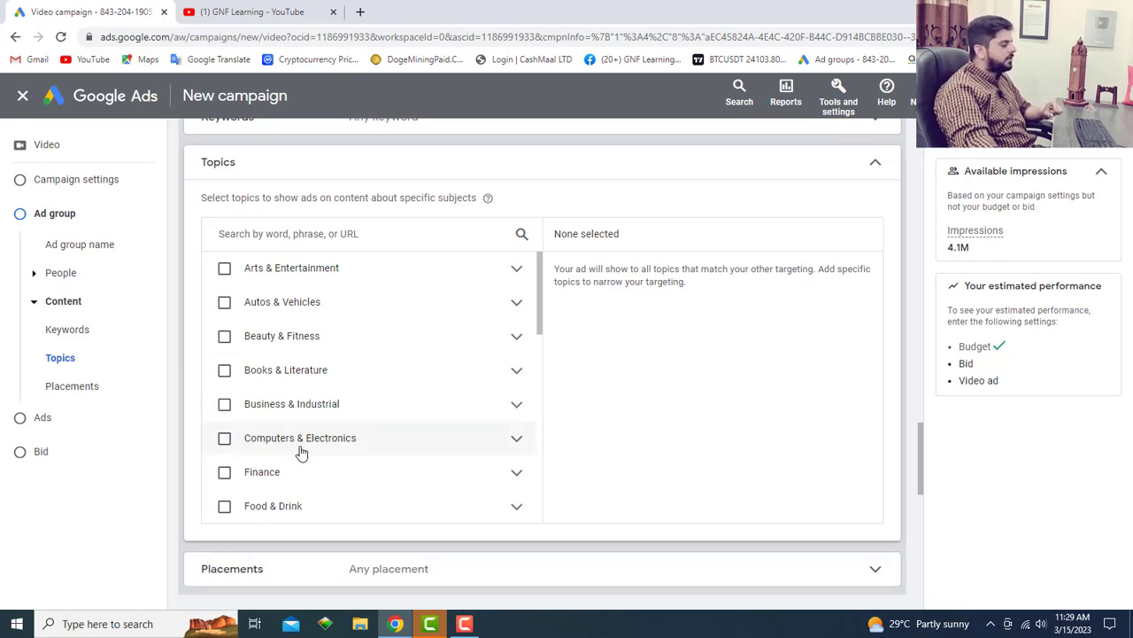
scroll(357, 448, "down", 2)
scroll(292, 443, "down", 5)
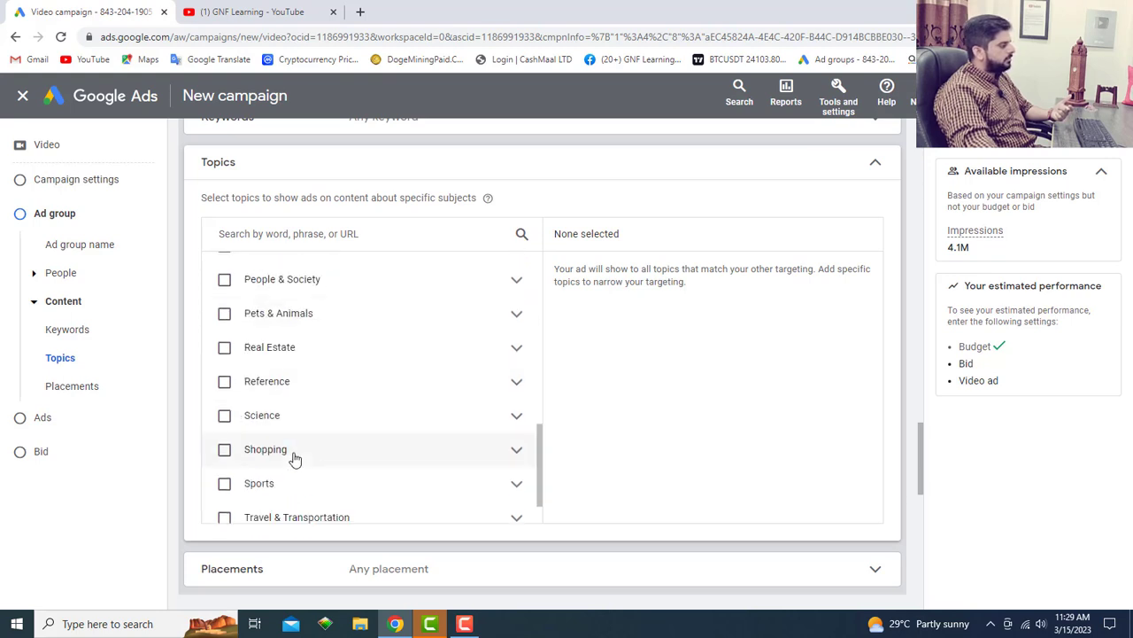
scroll(299, 453, "down", 1)
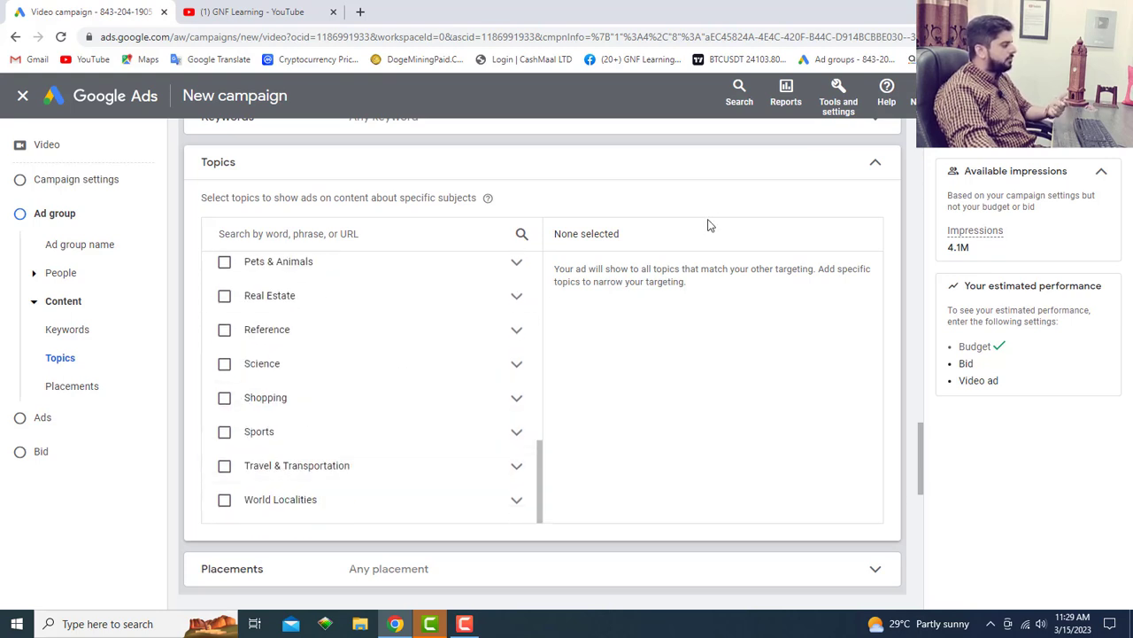
left_click(875, 163)
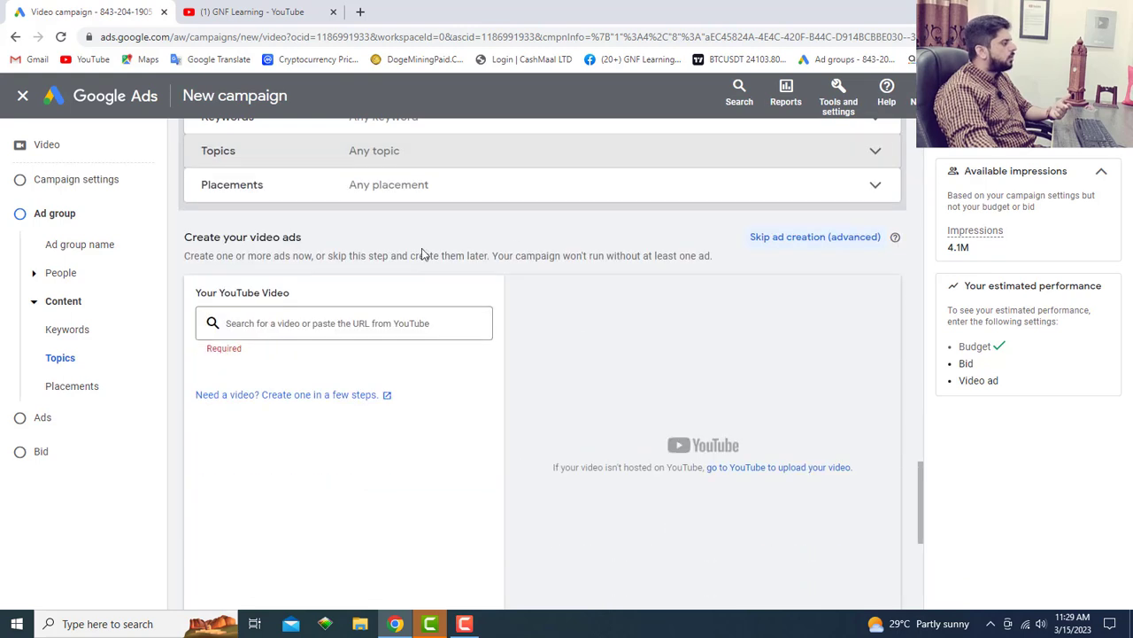
scroll(531, 319, "up", 3)
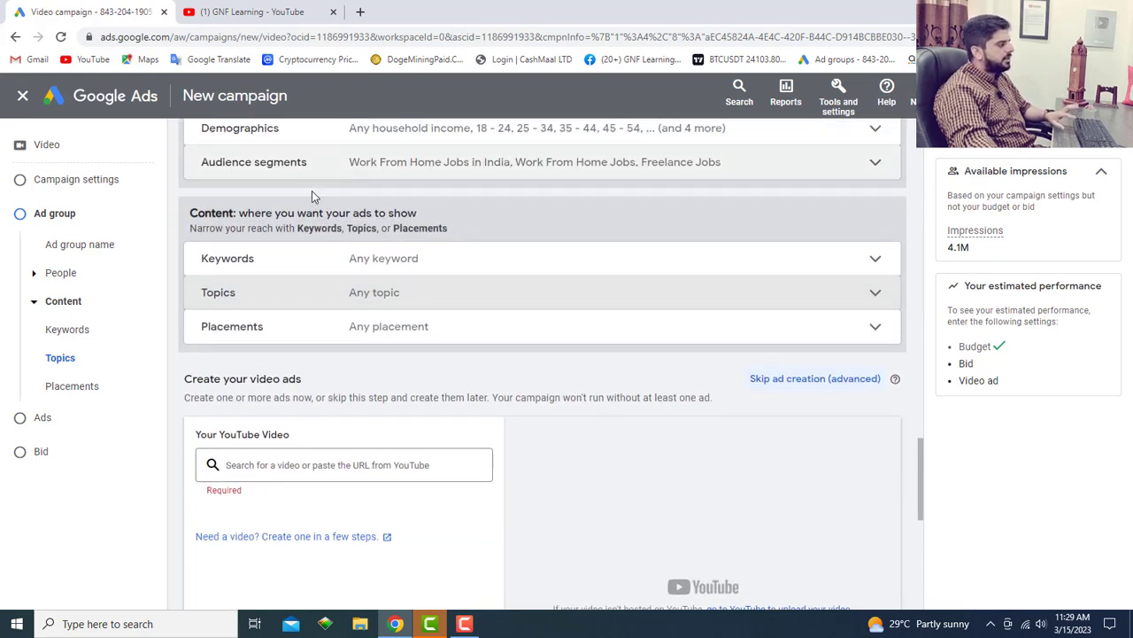
scroll(553, 351, "down", 2)
scroll(554, 352, "down", 1)
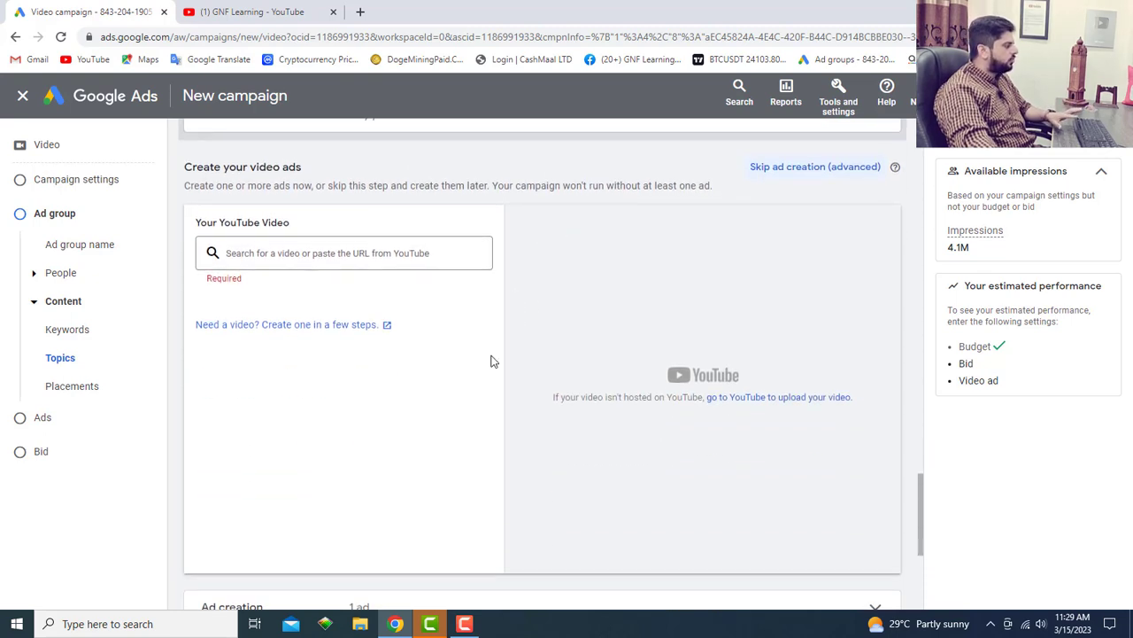
Step: Use the BRAND NEW TRADING STRATEGY video from the GNF Learning YouTube channel as the ad, with the in-feed video ad format
left_click(273, 259)
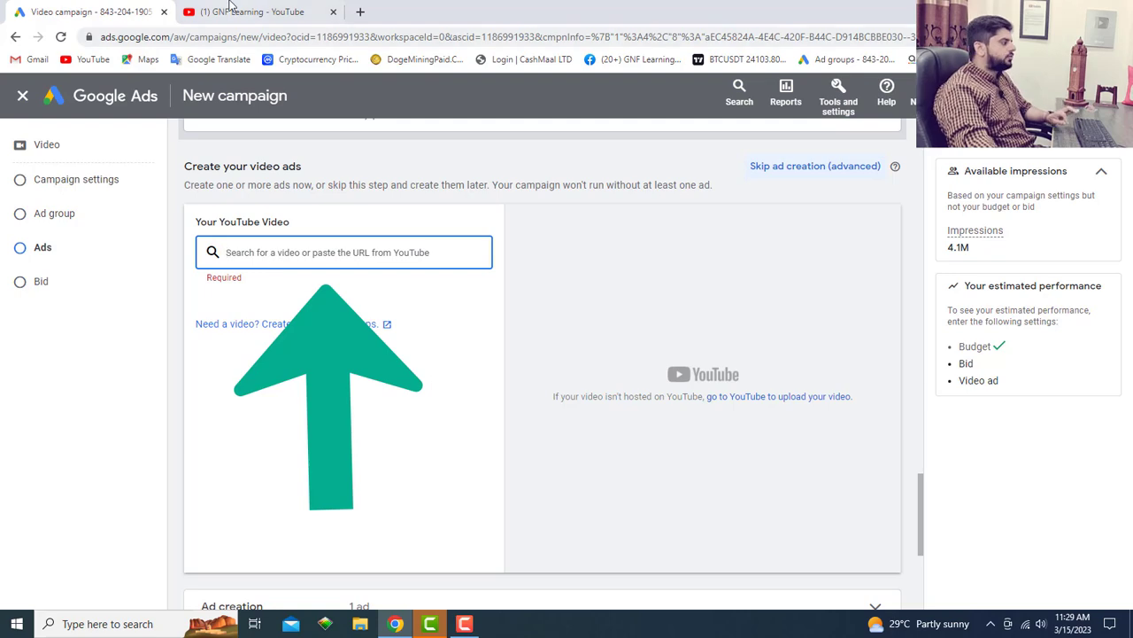
left_click(232, 8)
right_click(235, 283)
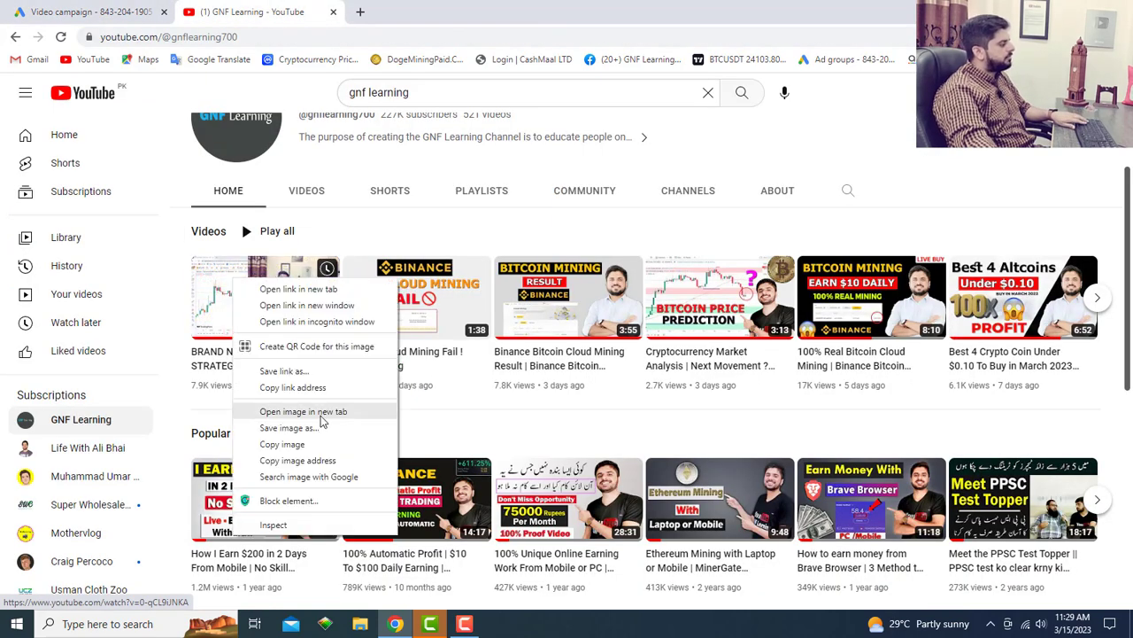
left_click(301, 387)
left_click(53, 12)
left_click(301, 252)
key("ctrl+v")
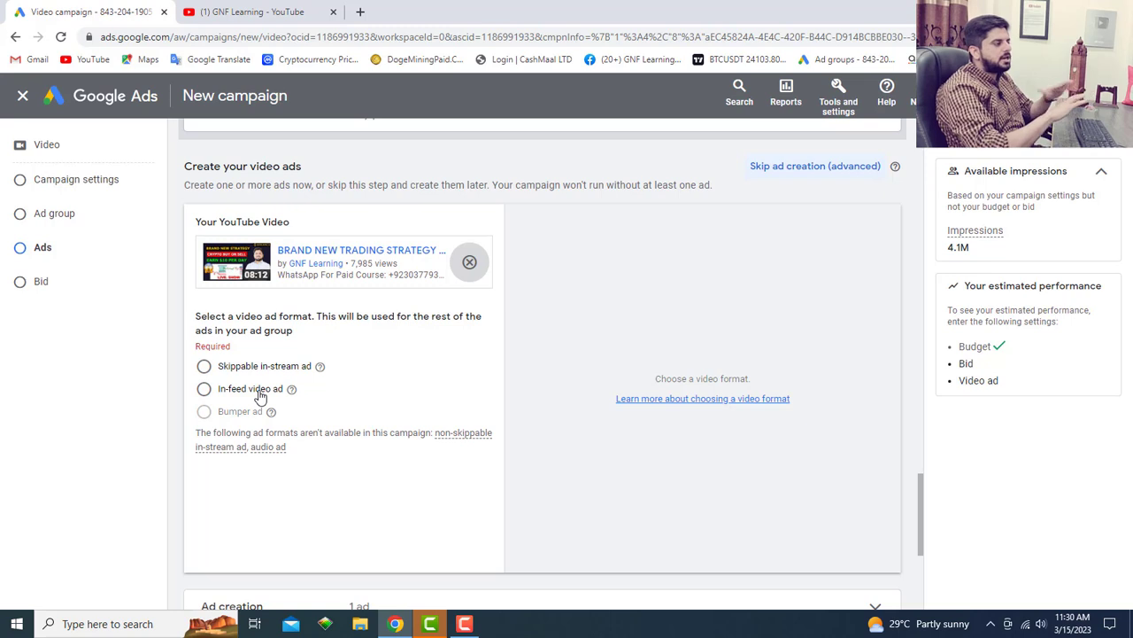
left_click(210, 395)
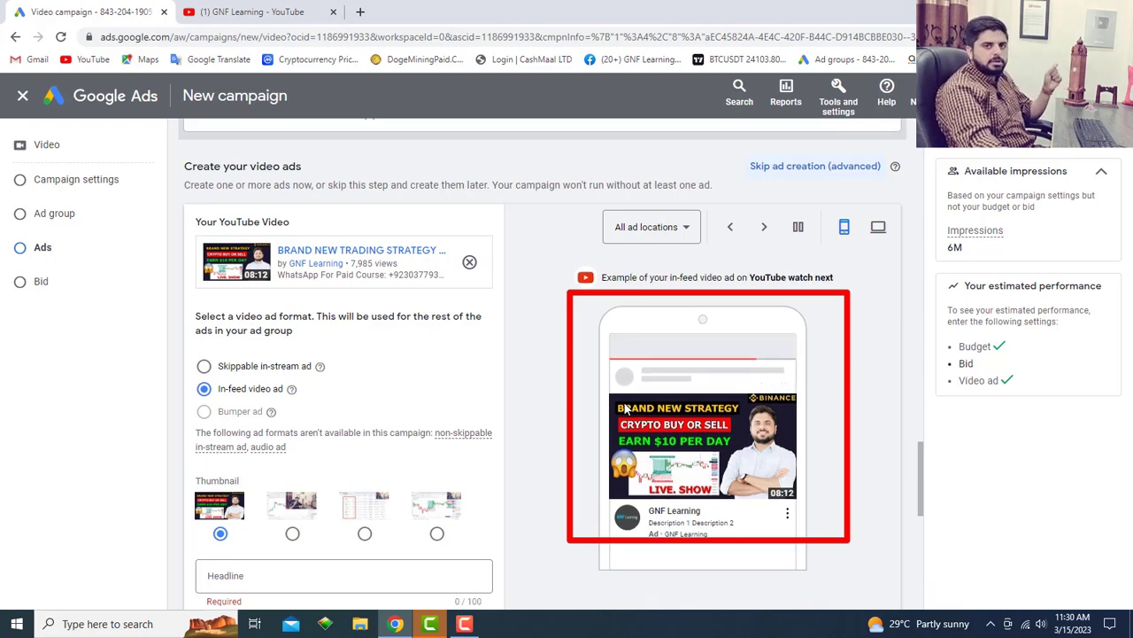
Step: Enter "Make Money Online" as the in-feed video ad's headline
scroll(508, 390, "down", 3)
scroll(379, 334, "up", 1)
scroll(354, 338, "down", 1)
left_click(291, 293)
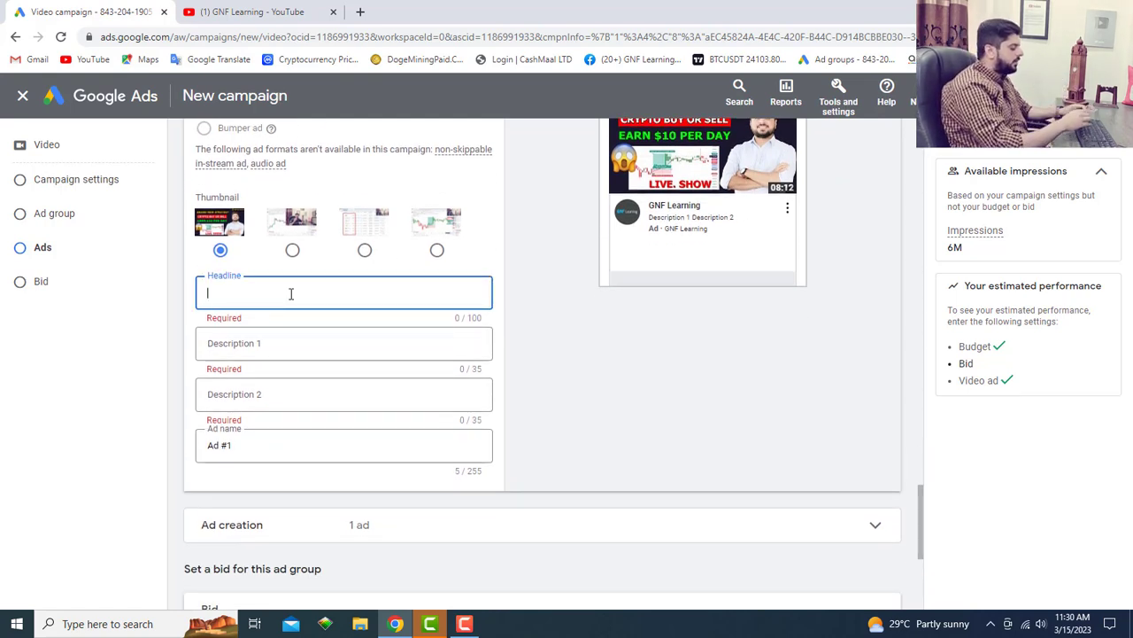
type("Make")
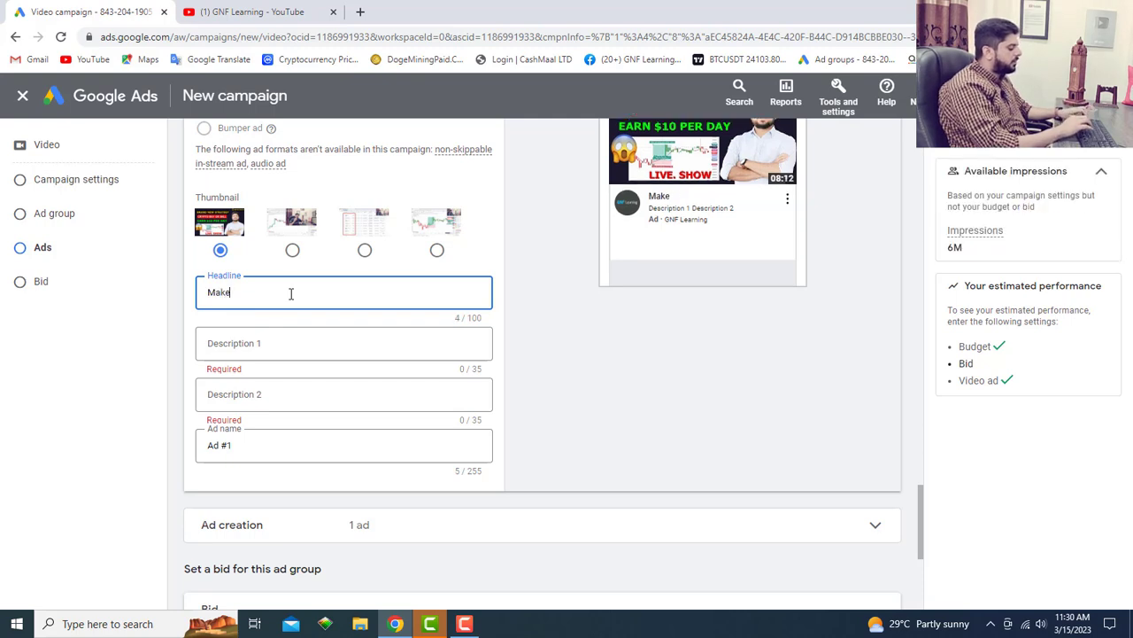
type(" M")
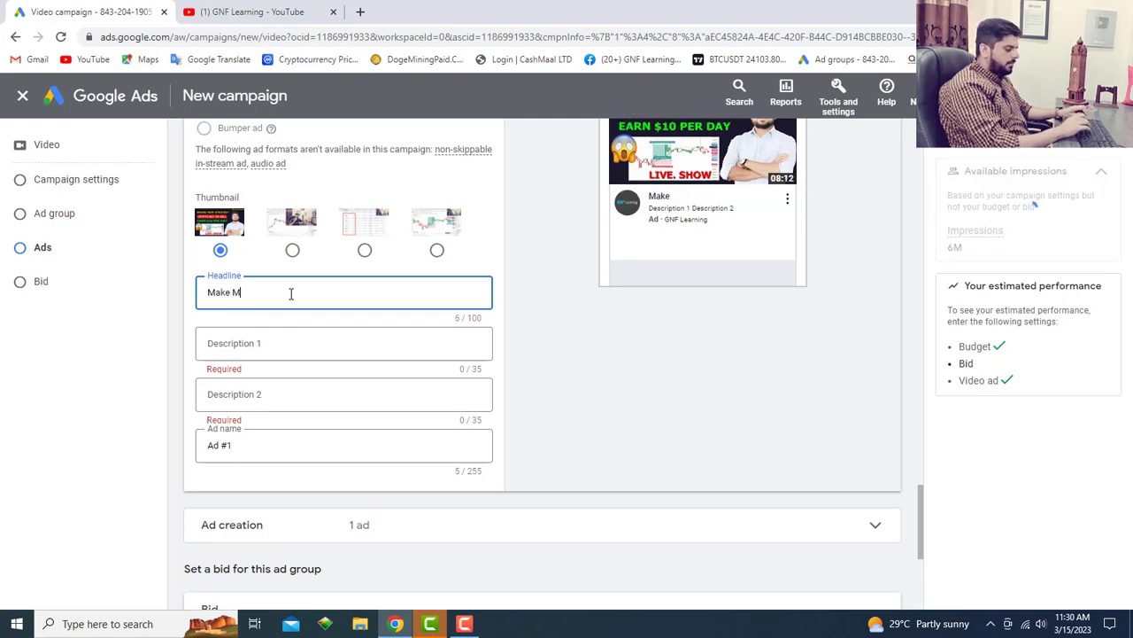
type("oney Online")
Step: Fill both description lines of the ad with "How to make money online"
left_click(293, 339)
type("How ")
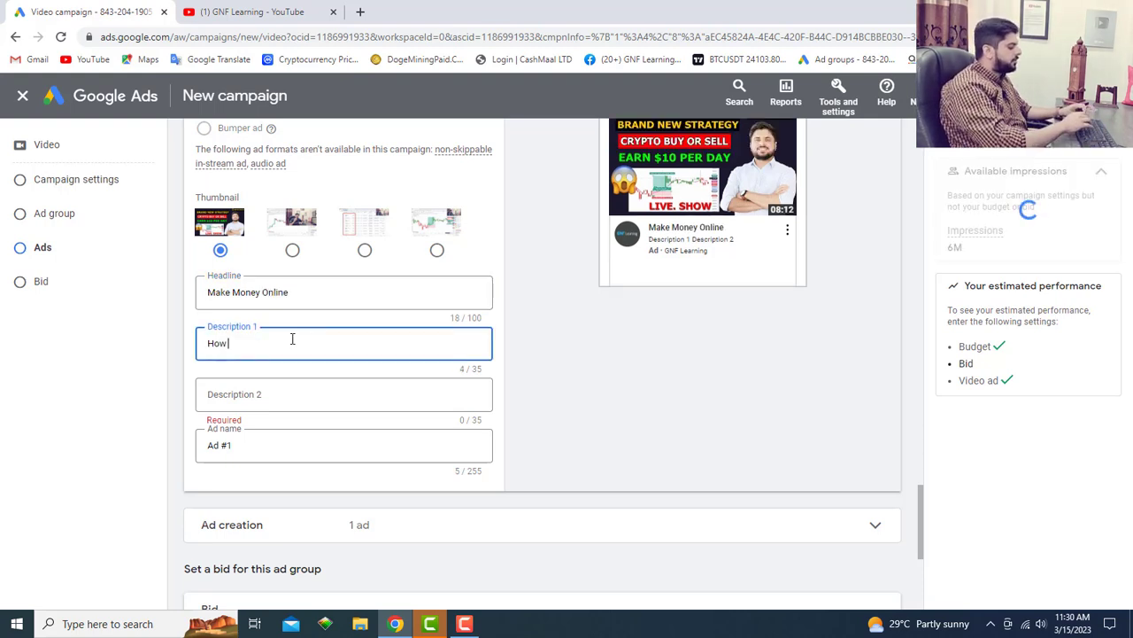
type("to make money")
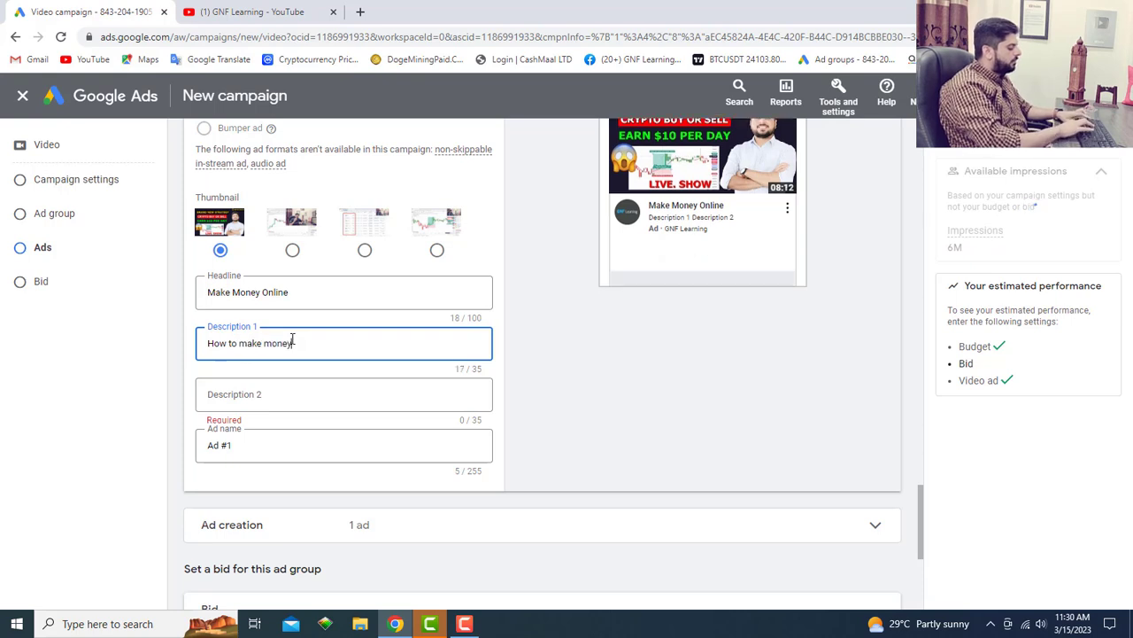
type(" online")
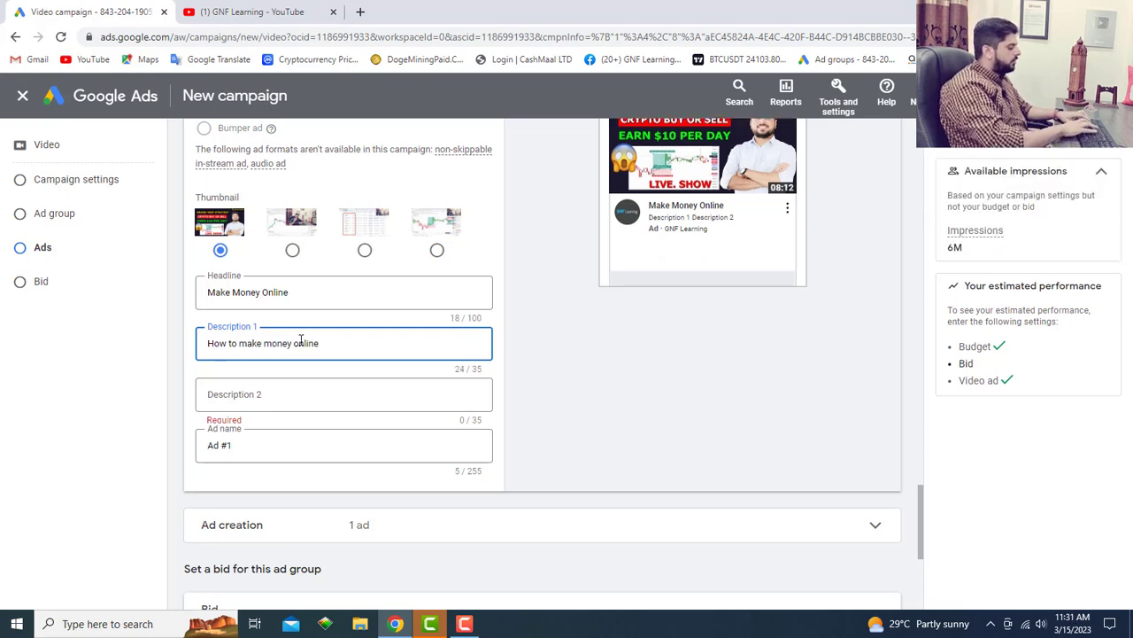
triple_click(301, 341)
left_click(298, 393)
key("ctrl+v")
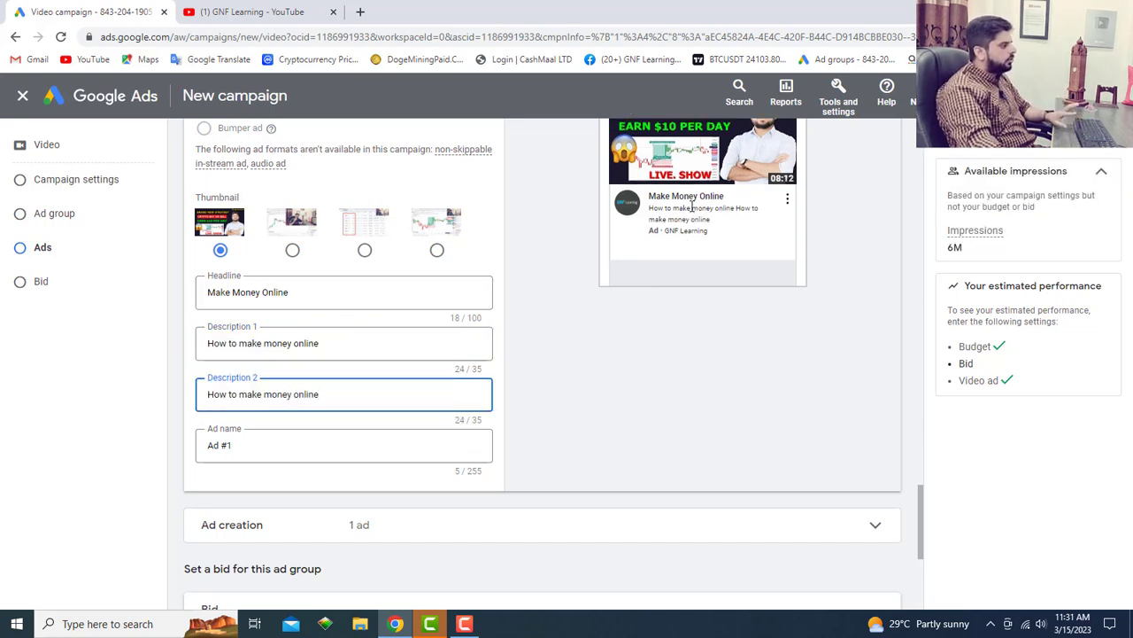
Step: Set the ad group's maximum CPV bid to PKR 4
scroll(699, 194, "up", 2)
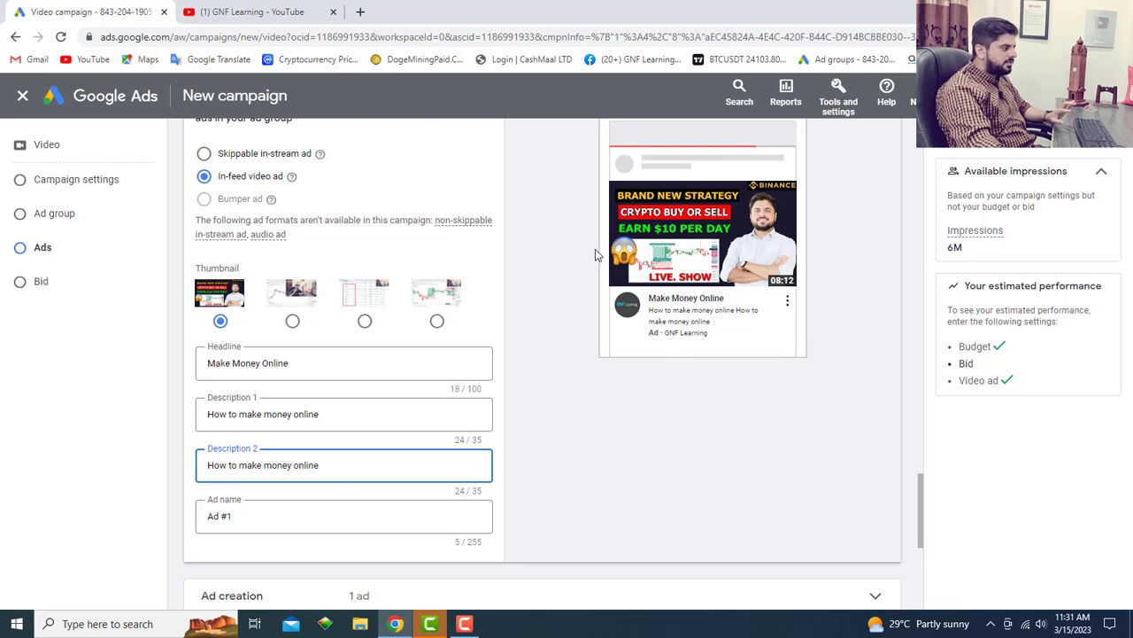
scroll(691, 257, "down", 1)
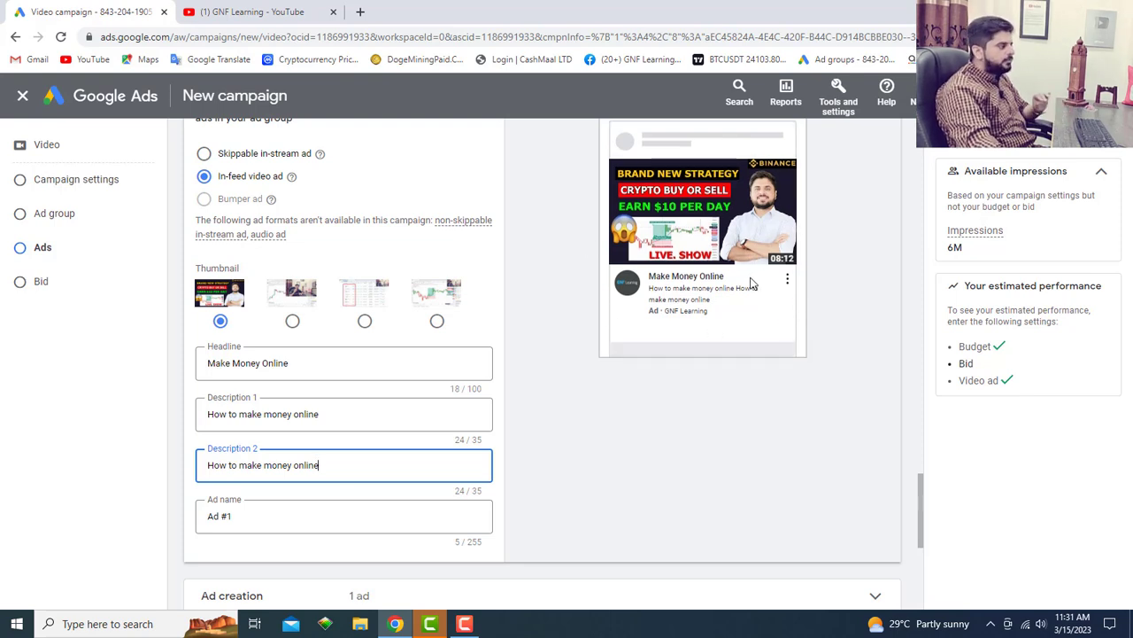
scroll(748, 281, "down", 1)
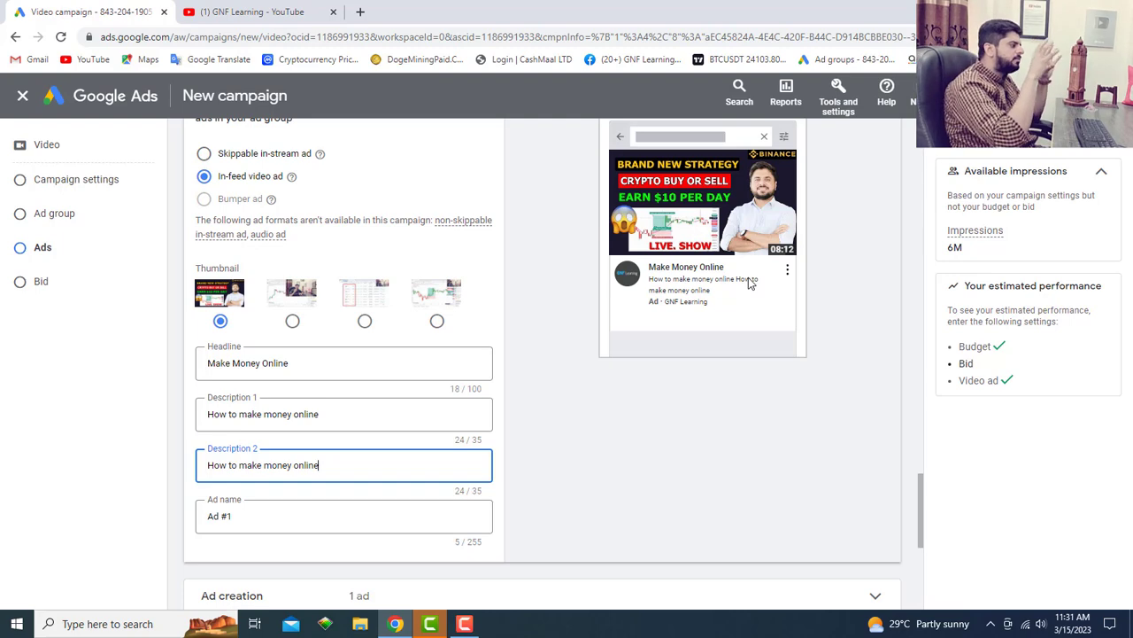
scroll(430, 384, "down", 5)
left_click(281, 358)
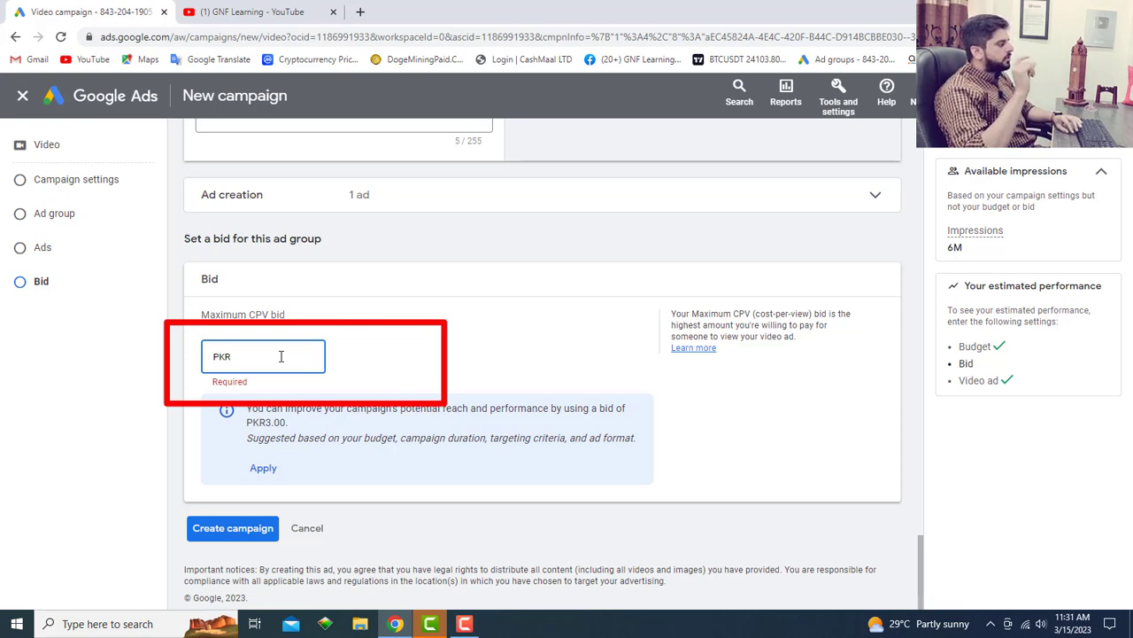
left_click_drag(289, 425, 245, 428)
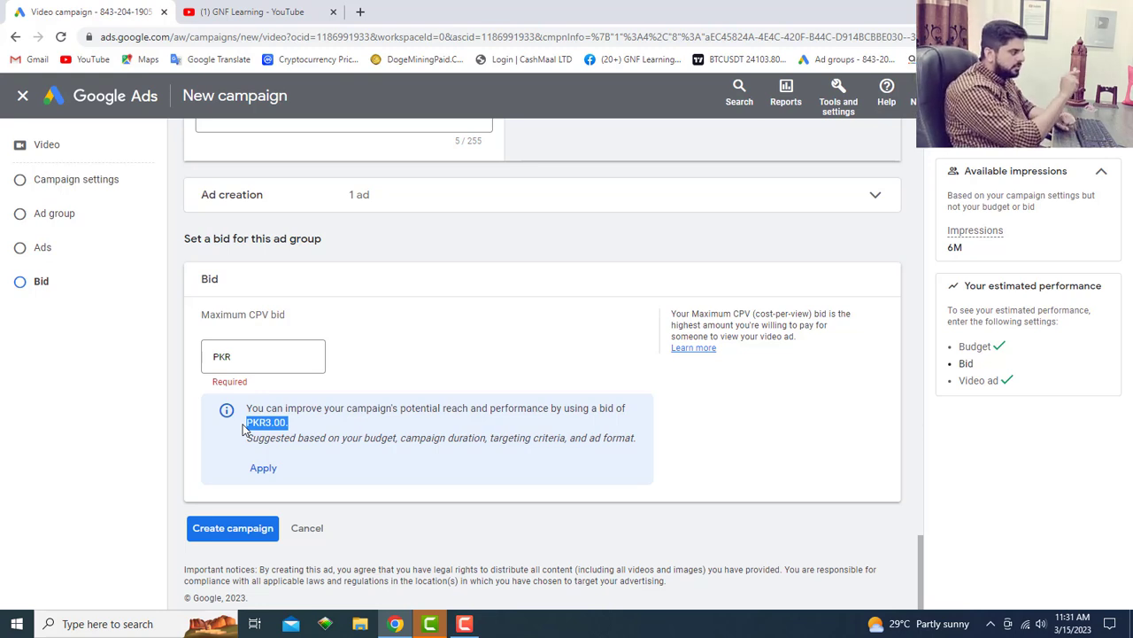
left_click(273, 369)
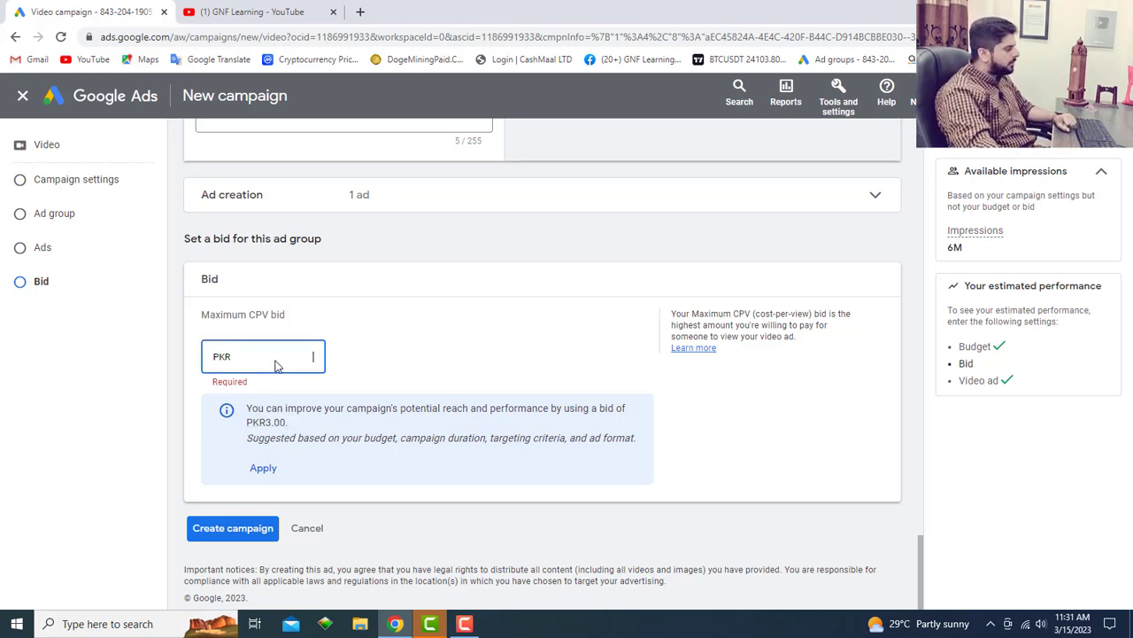
double_click(268, 422)
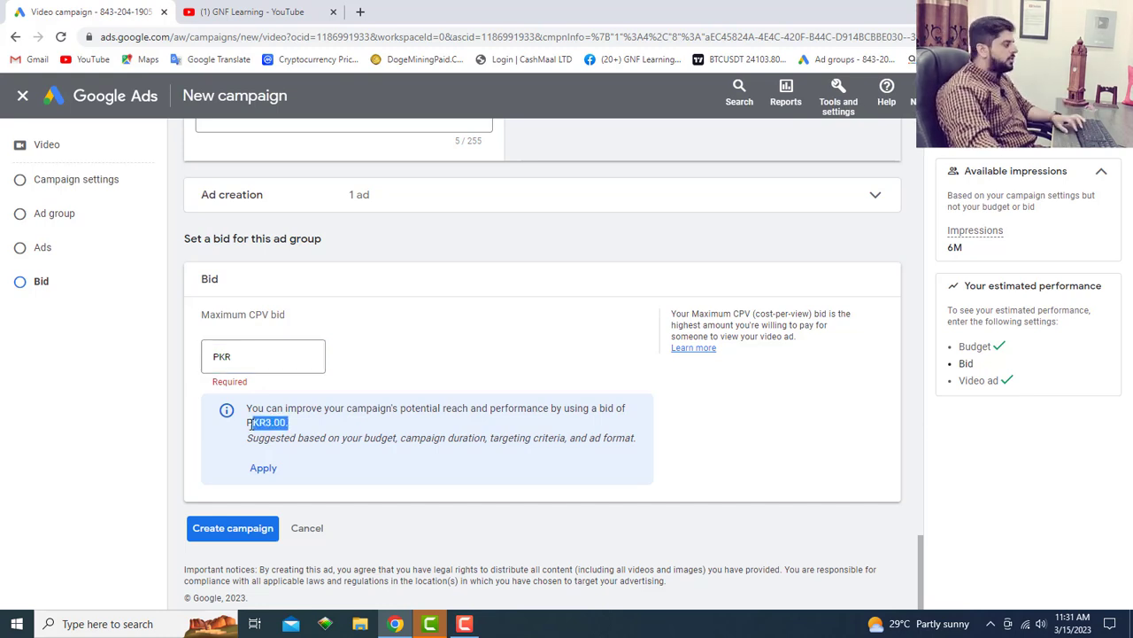
left_click(274, 370)
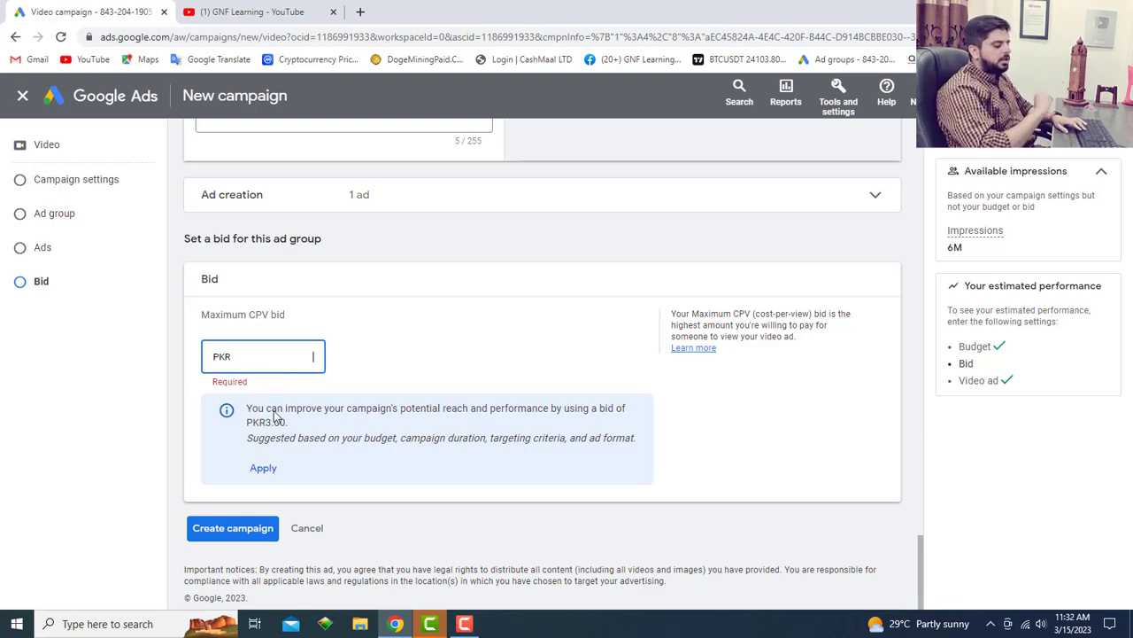
left_click_drag(294, 426, 199, 414)
left_click(244, 369)
type("4")
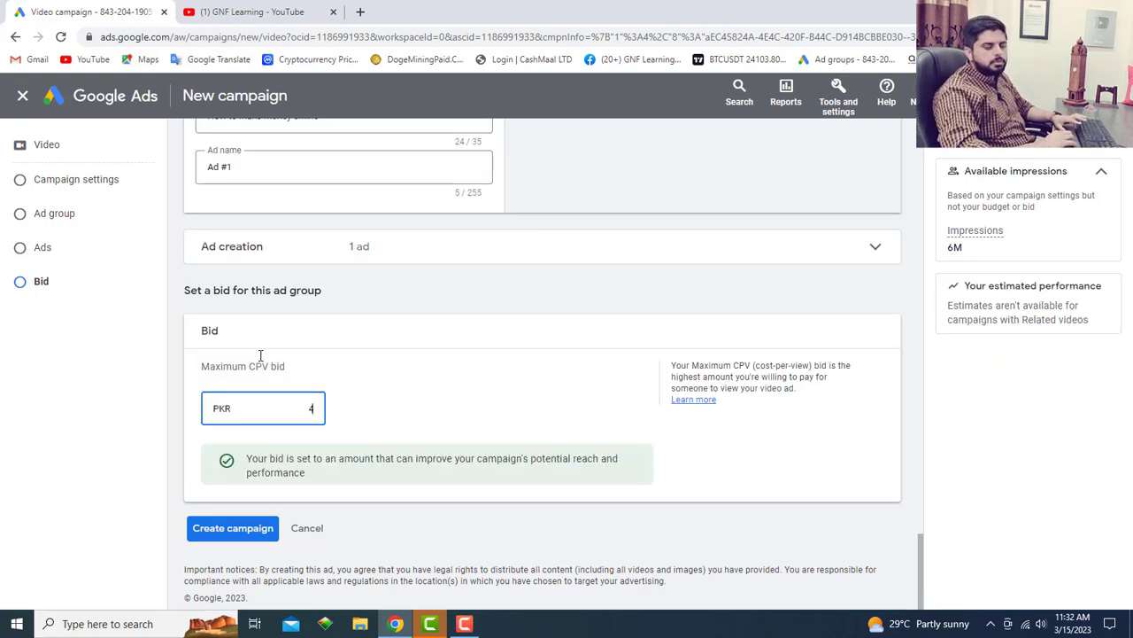
left_click(123, 502)
Step: Create the campaign and review the ad group information in its settings summary
left_click(251, 529)
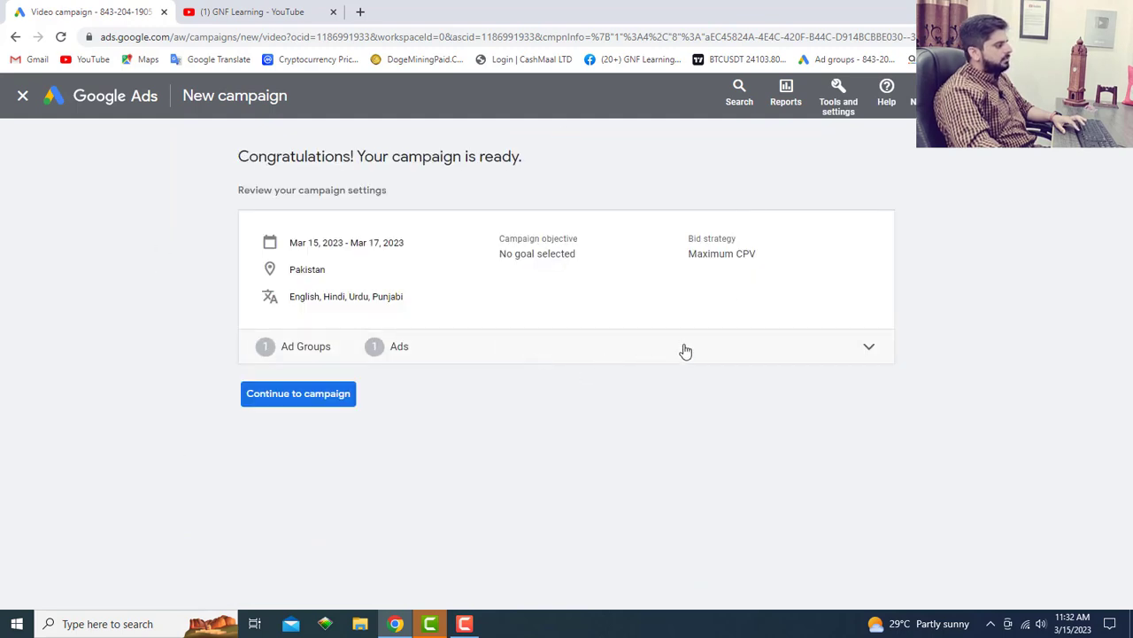
left_click(864, 352)
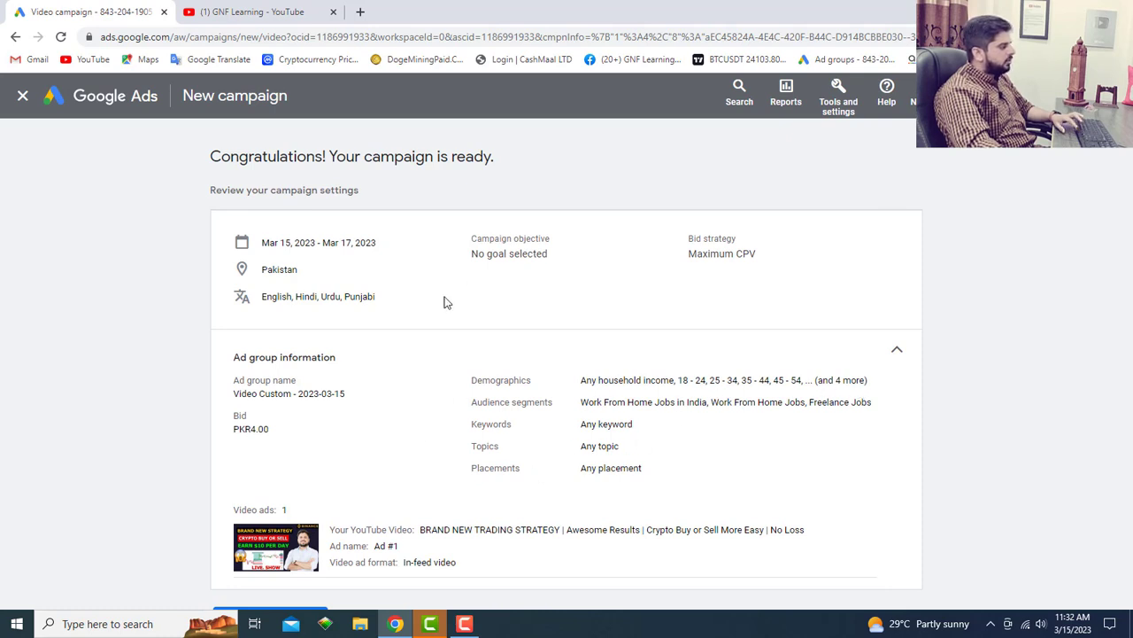
left_click(900, 358)
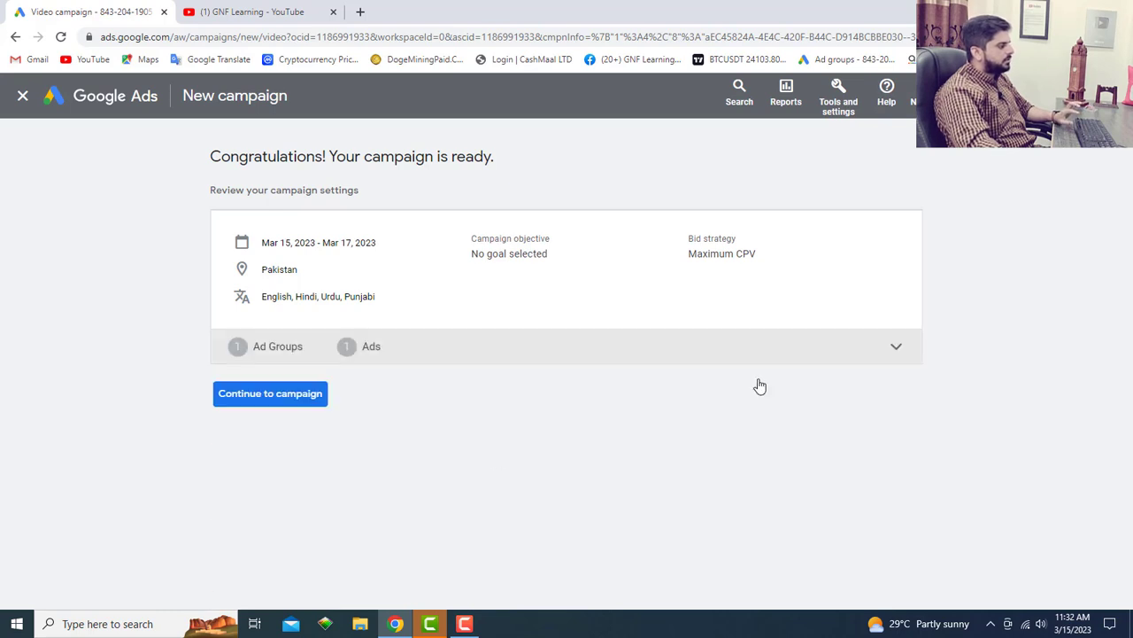
Step: Continue to the new campaign and check the status of its Video Custom - 2023-03-15 ad group
left_click(268, 403)
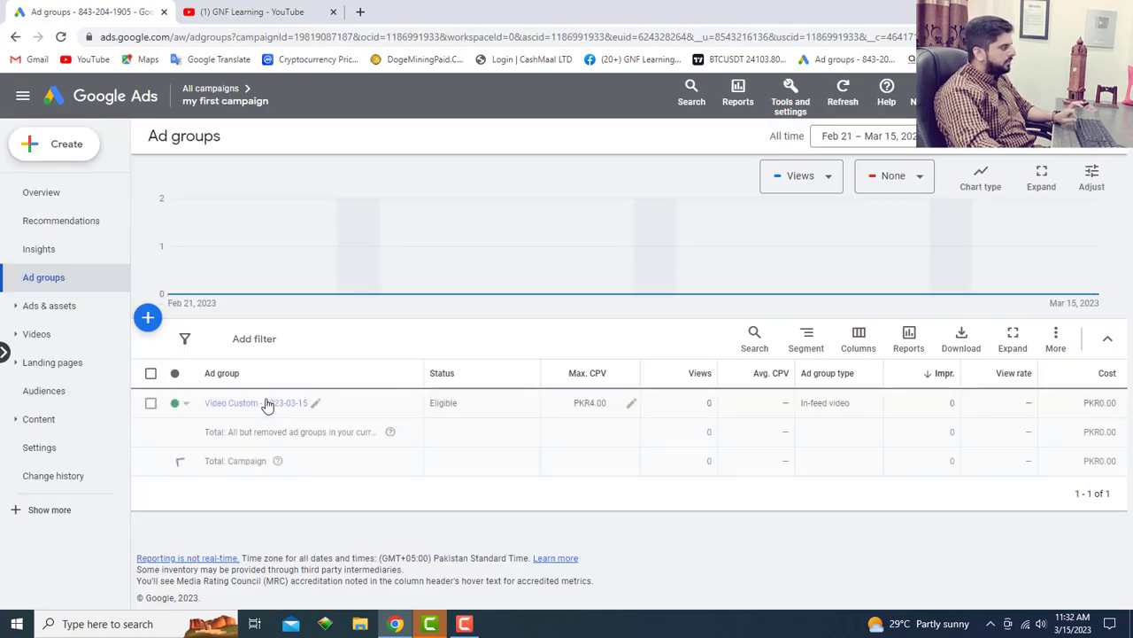
scroll(690, 491, "down", 1)
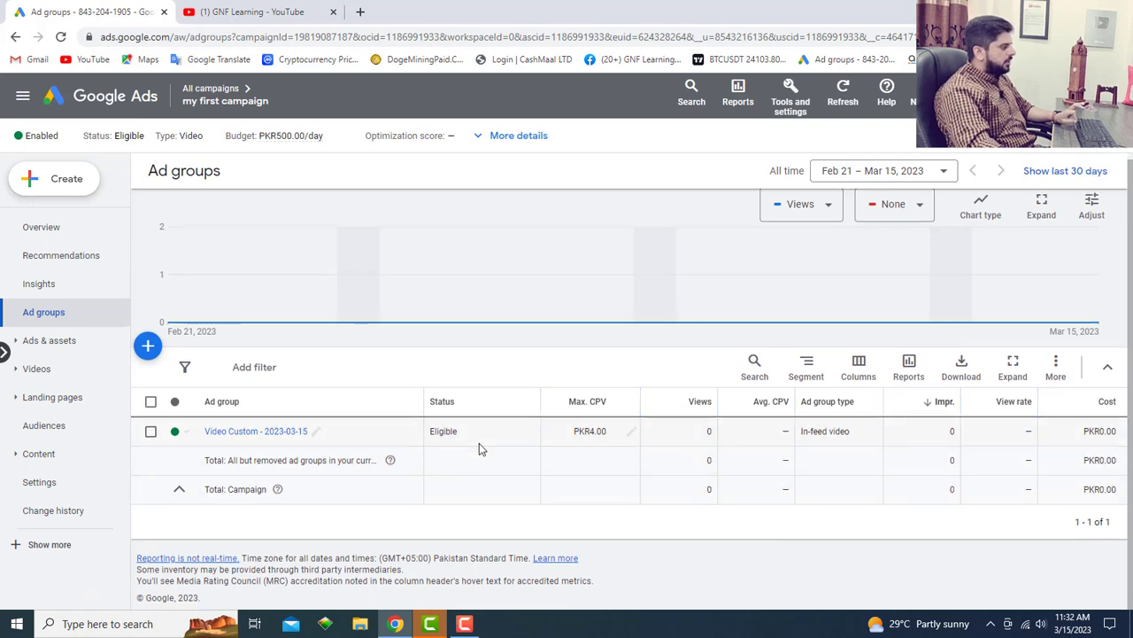
double_click(443, 431)
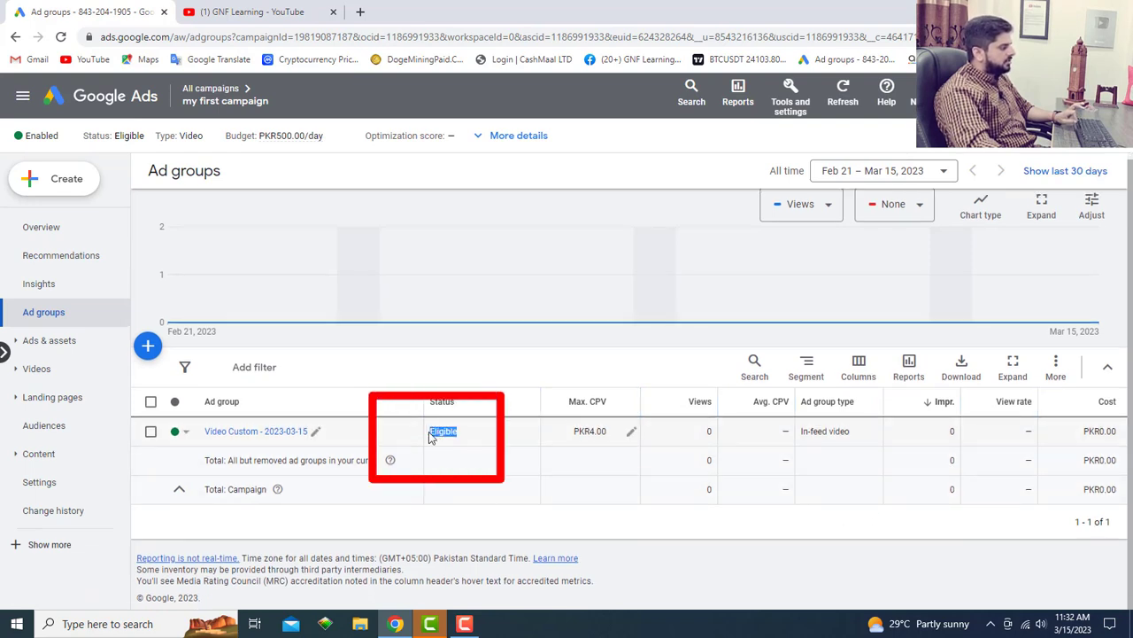
left_click(485, 443)
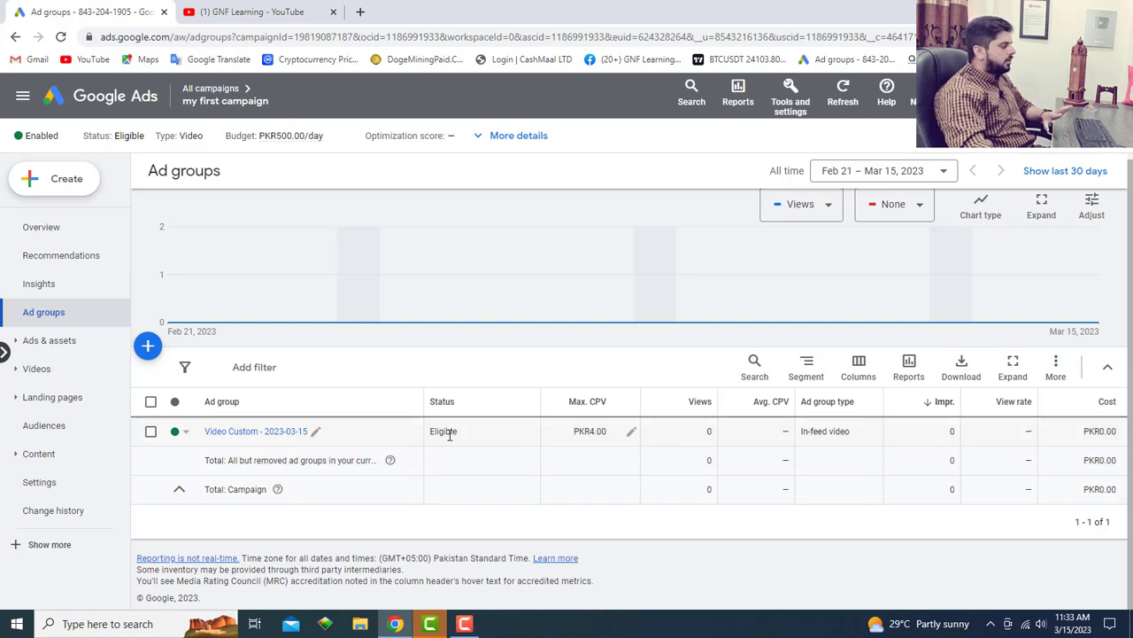
left_click_drag(426, 433, 486, 431)
left_click(486, 430)
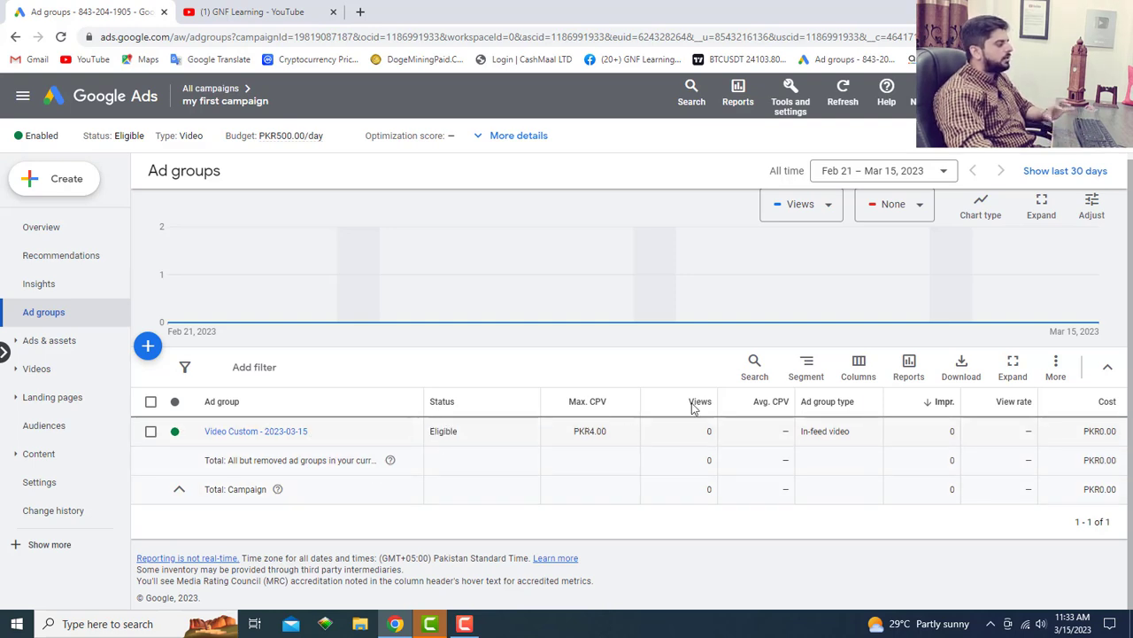